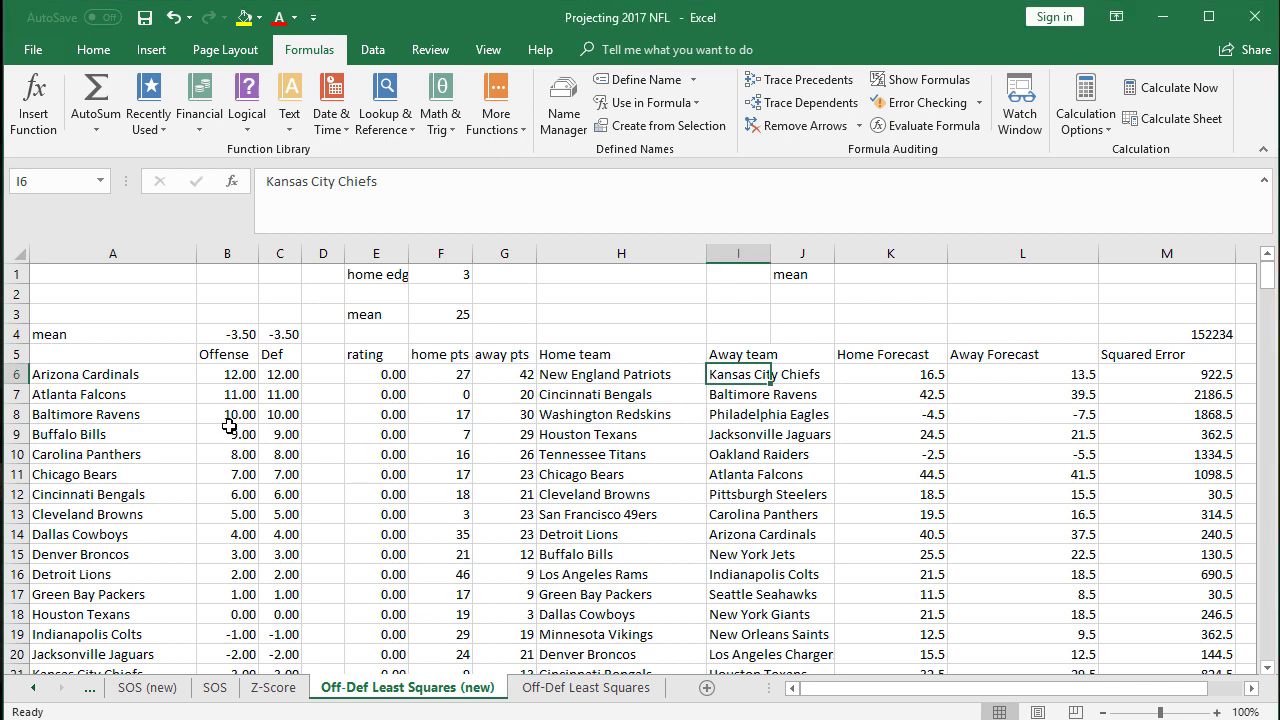
Examine the AVERAGE formula for the Offense mean in B4 and the range of team ratings it covers
click(223, 372)
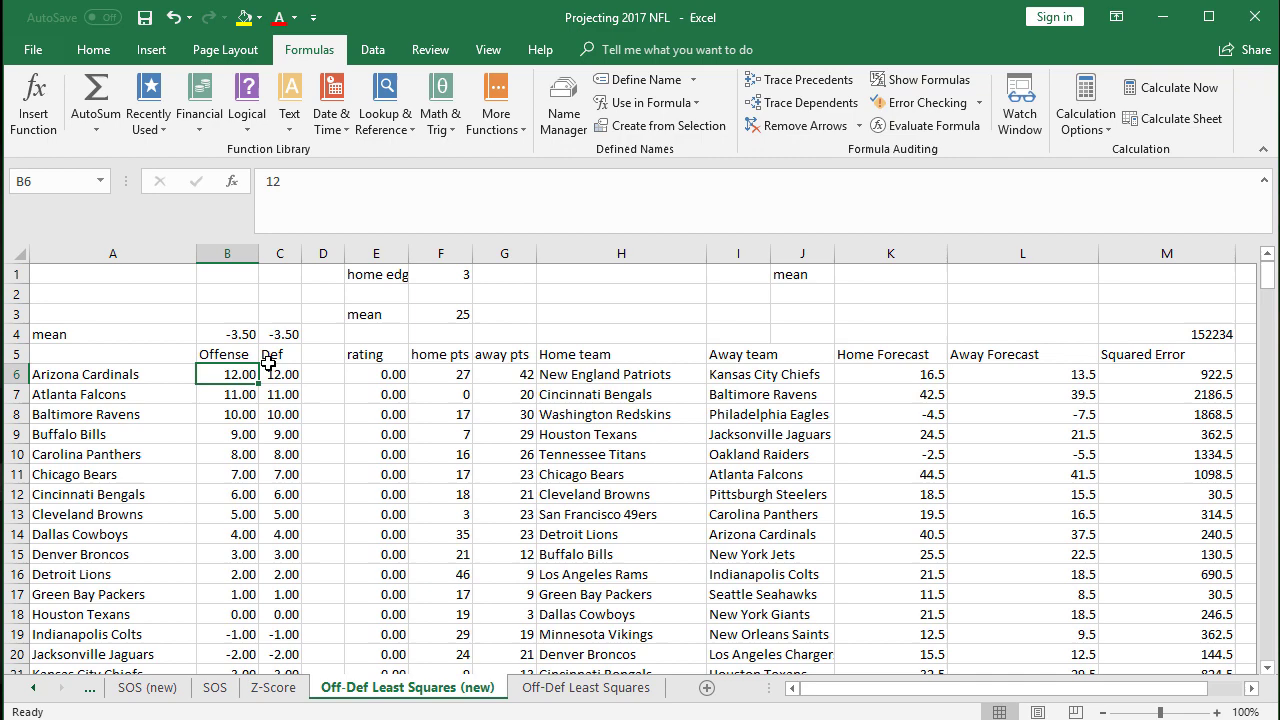
click(270, 356)
click(236, 338)
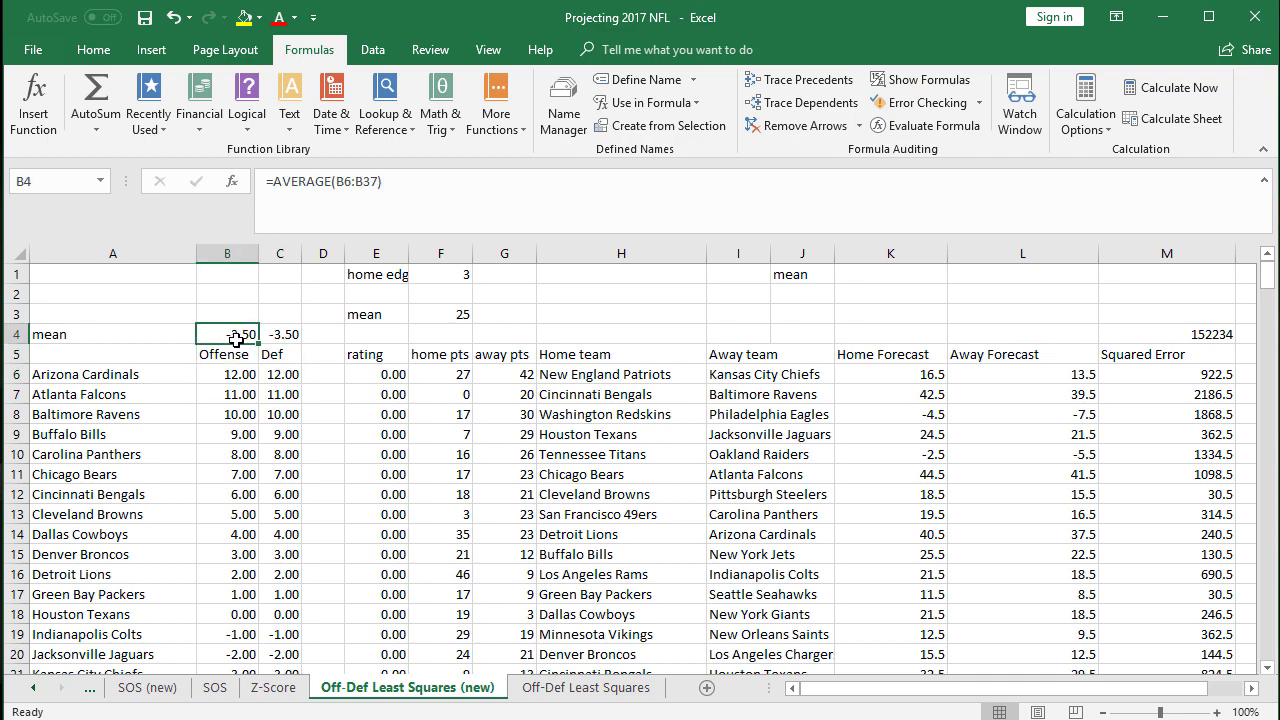
double_click(236, 338)
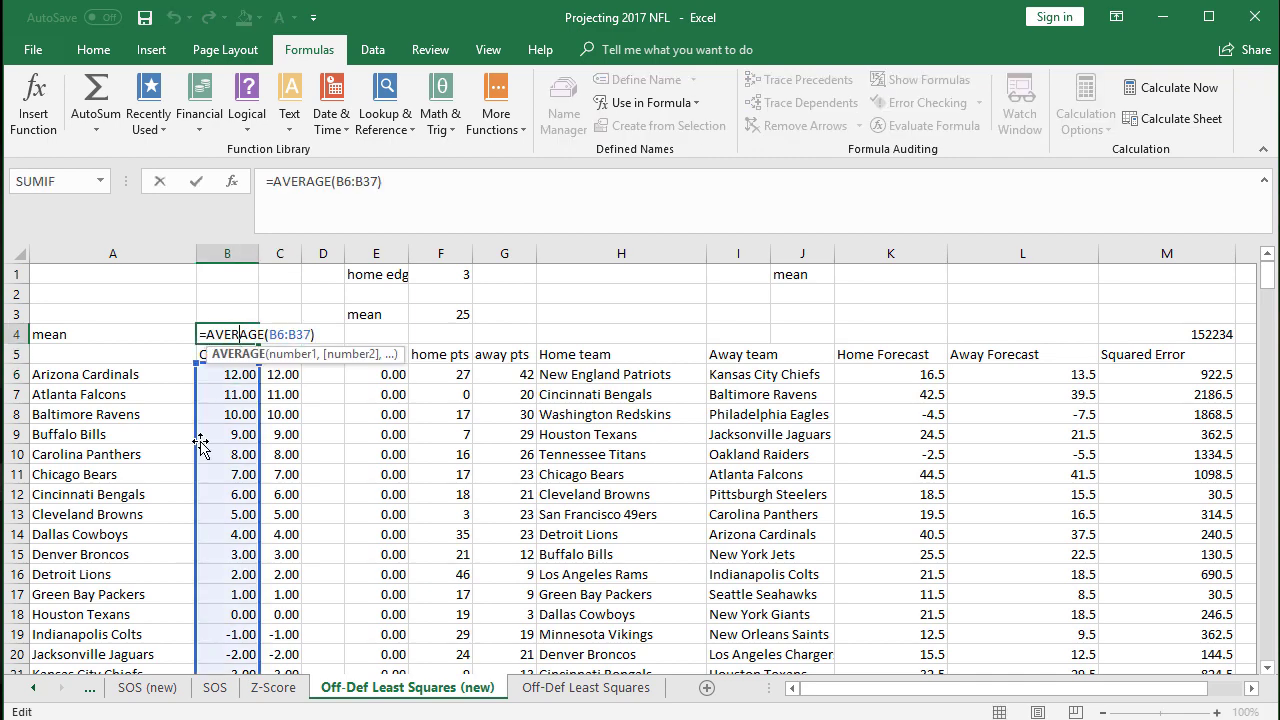
scroll(197, 450, down, 4)
scroll(197, 452, down, 4)
scroll(266, 437, up, 8)
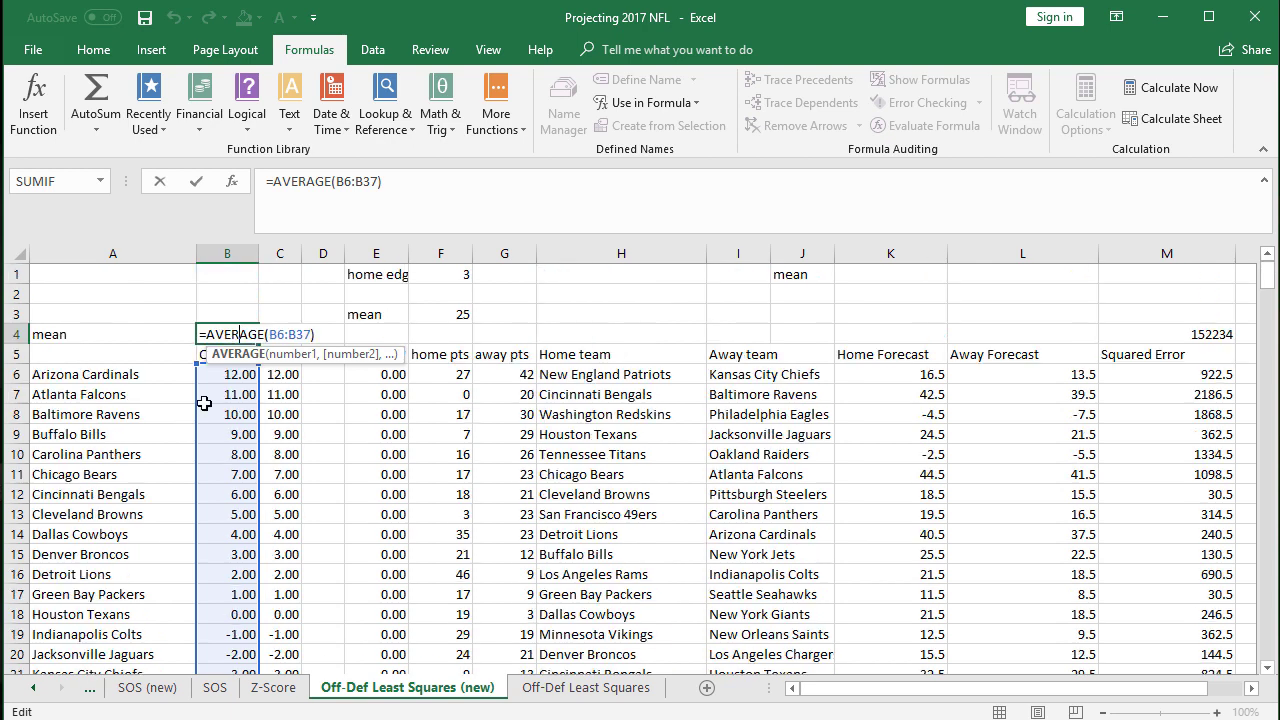
Review the first teams' Offense ratings, the home edge in F1 and the mean in F3
click(228, 392)
click(230, 380)
click(228, 396)
click(221, 417)
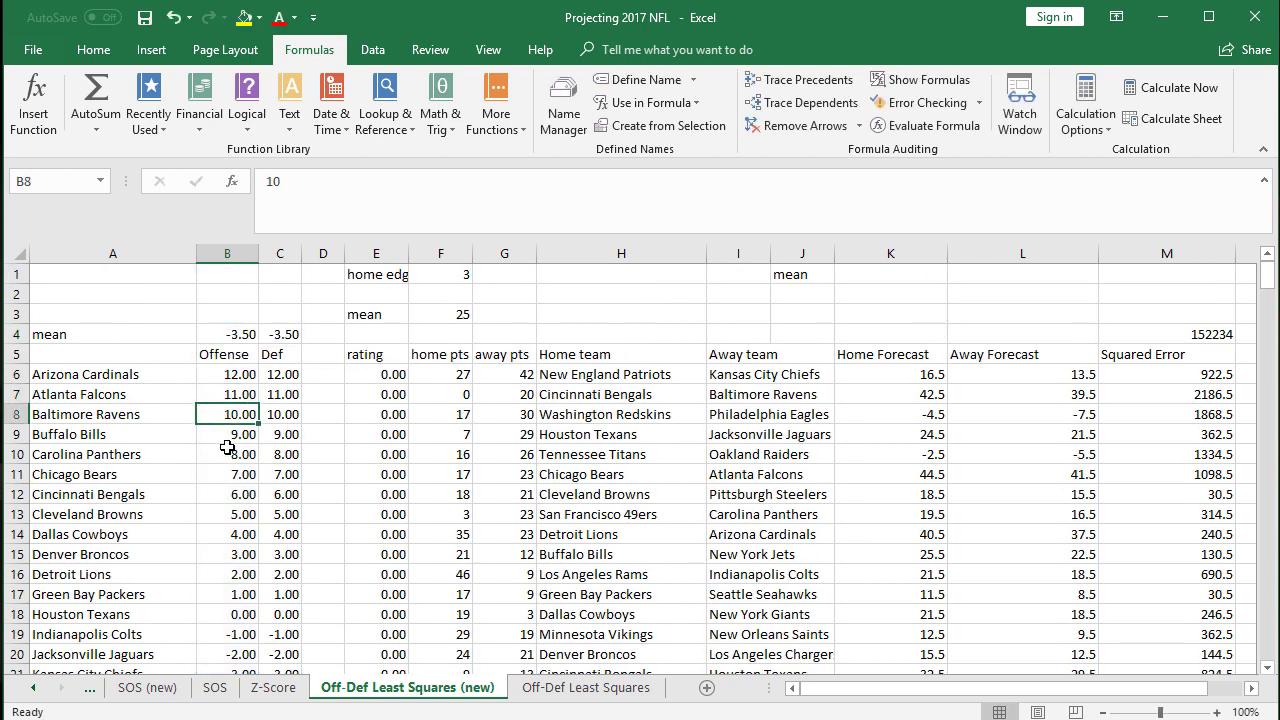
click(242, 380)
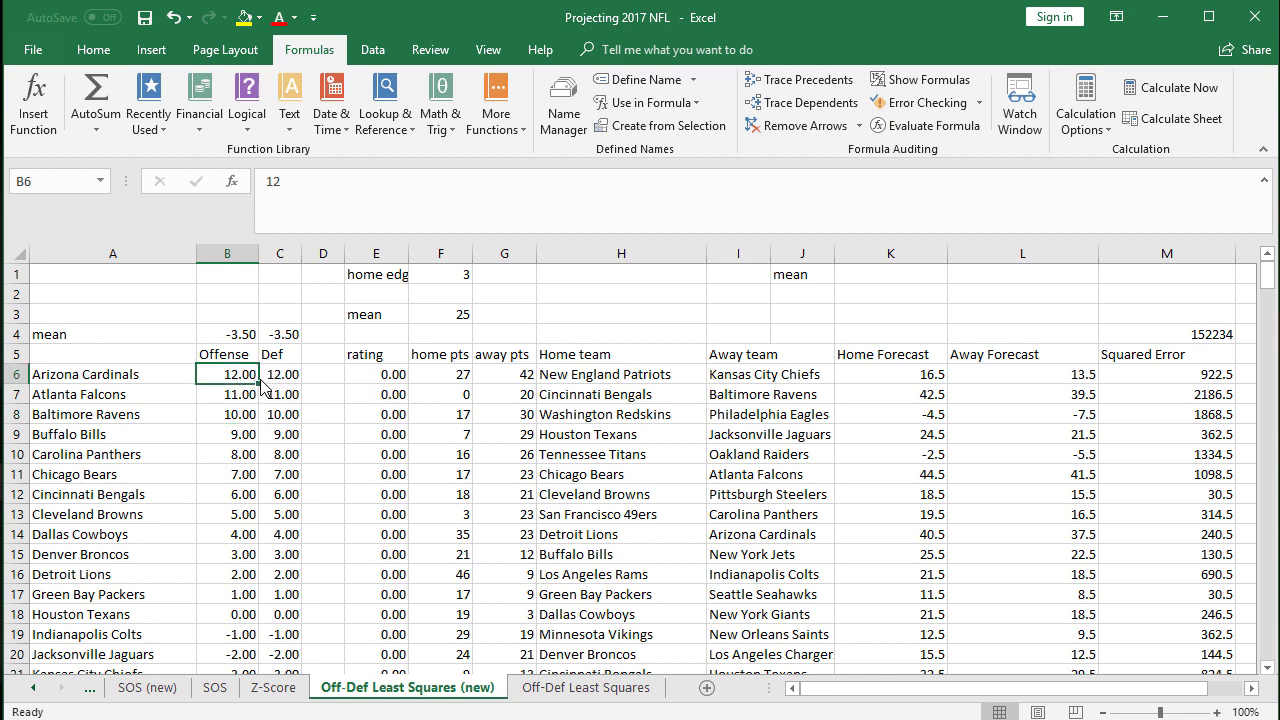
drag(260, 380, 427, 280)
click(427, 280)
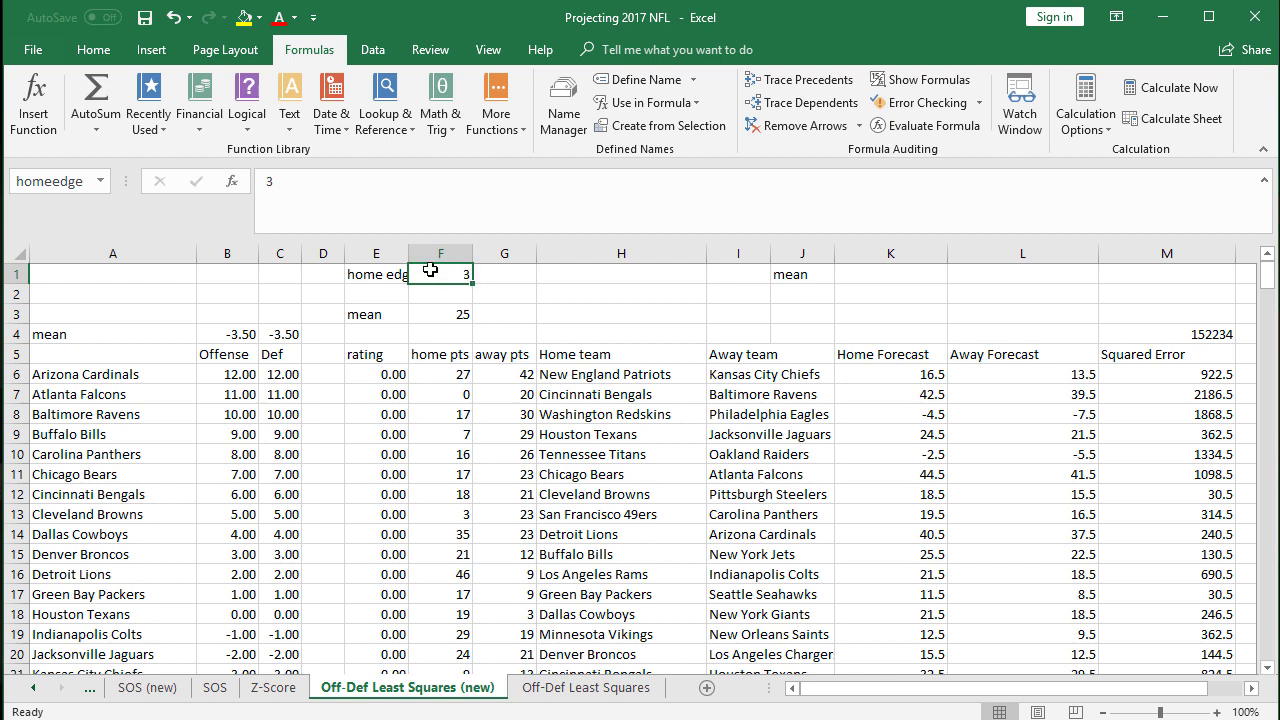
click(443, 318)
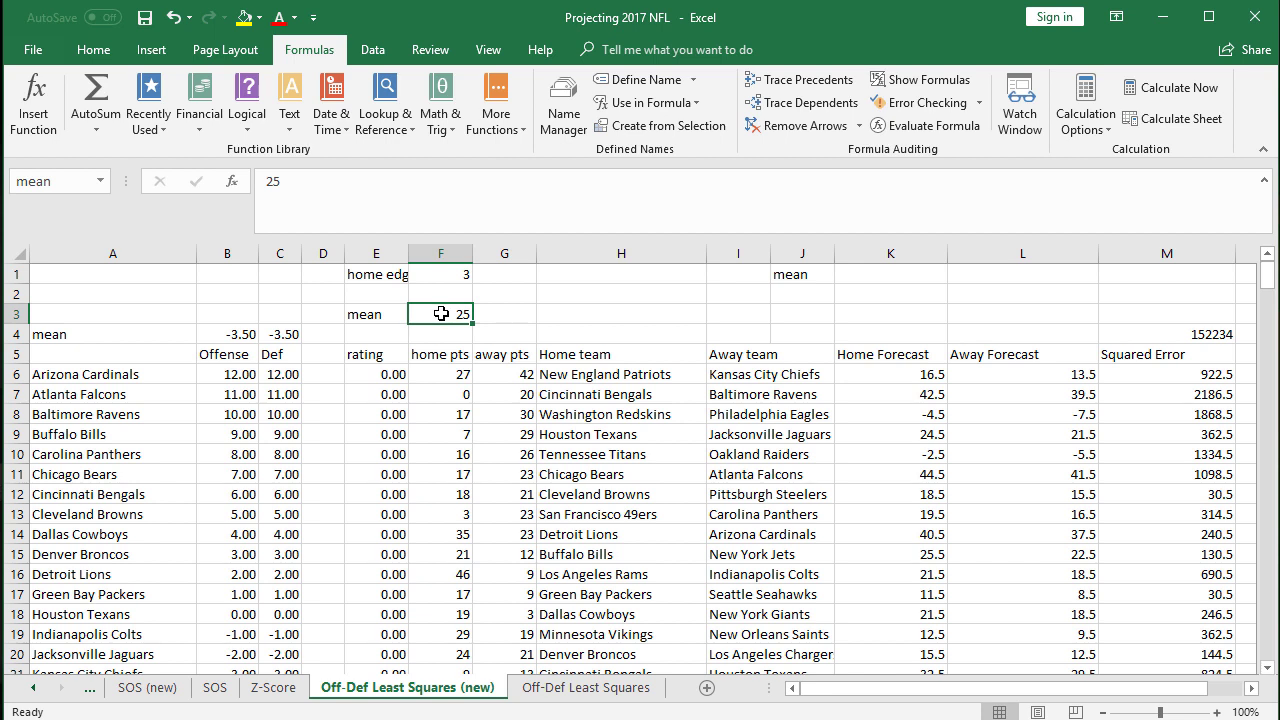
Inspect the Arizona Cardinals' rating formula in E6 and the Offense and Def cells it uses
click(369, 375)
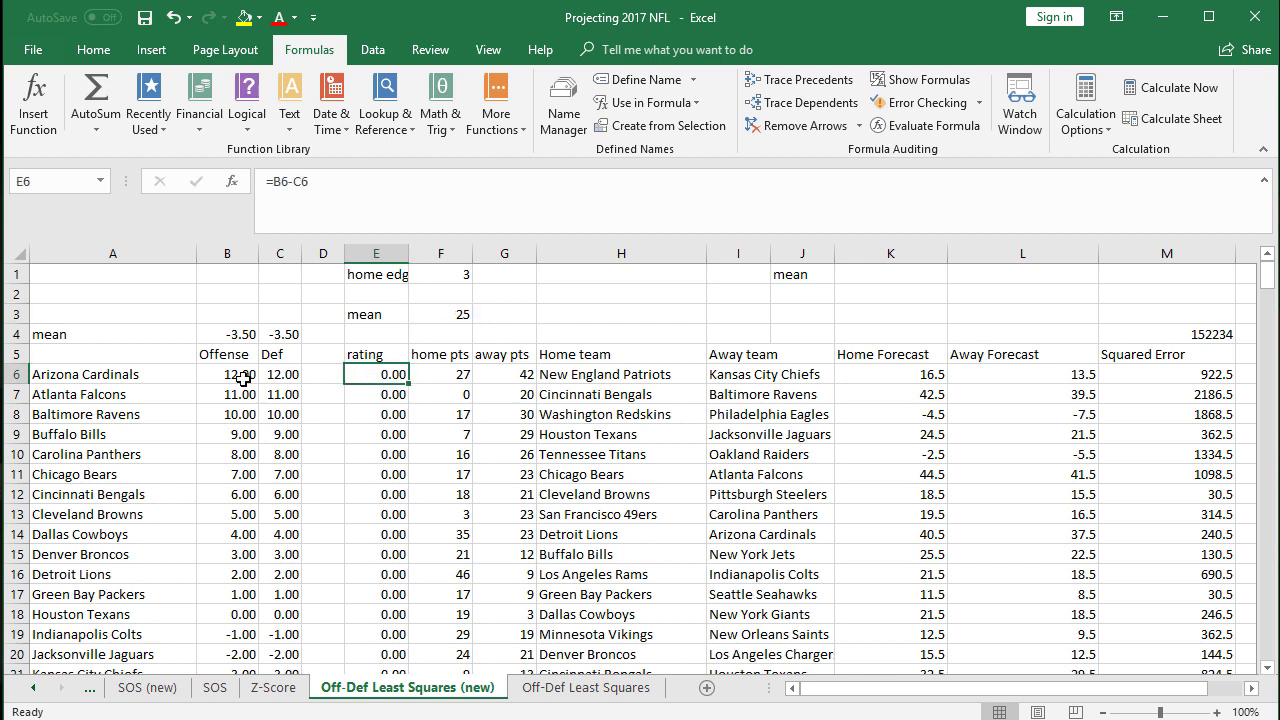
drag(222, 378, 282, 375)
click(386, 374)
Review the first game's home and away points, home team, away team and Home Forecast in row 6
drag(425, 356, 917, 451)
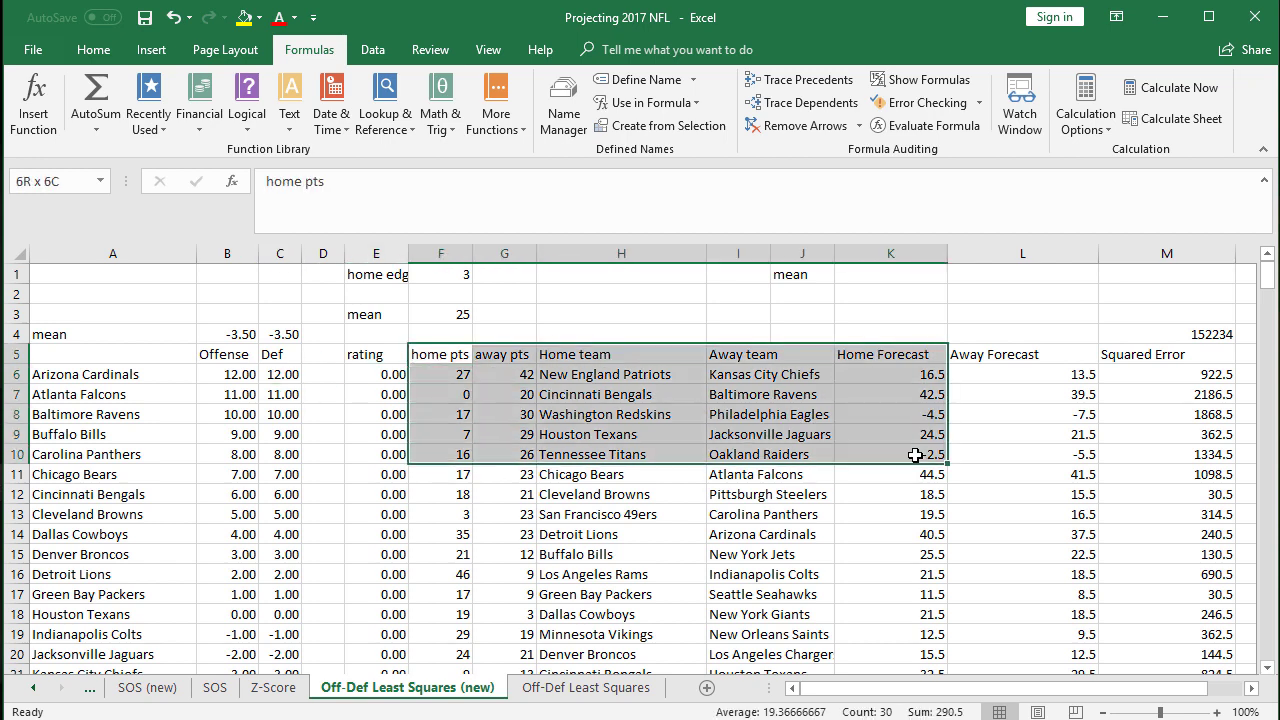
click(720, 441)
click(458, 374)
click(520, 373)
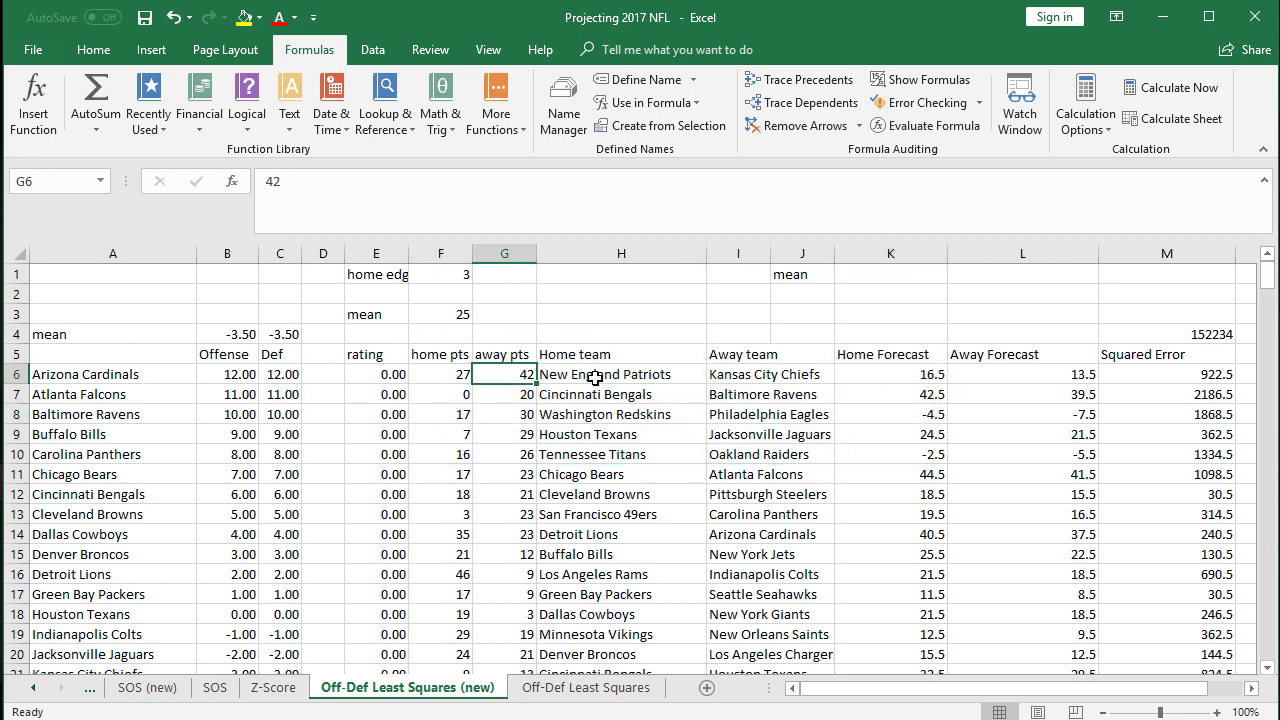
click(684, 379)
click(746, 376)
click(891, 372)
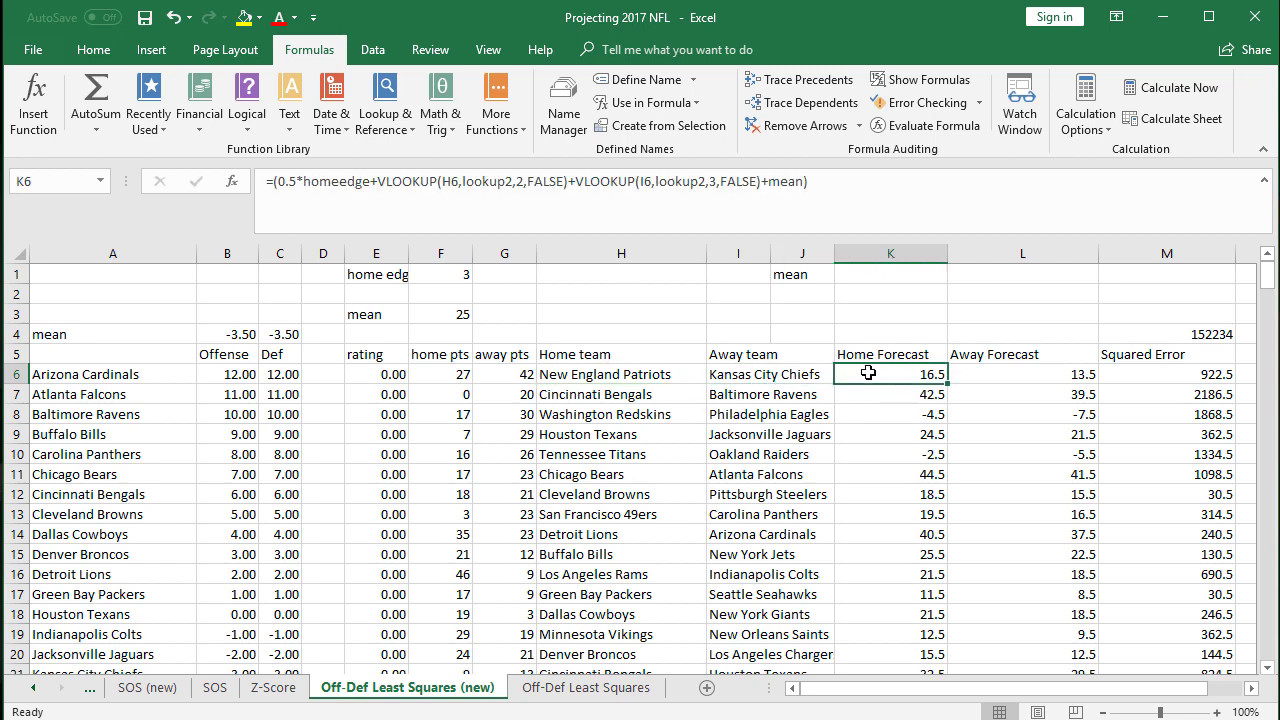
Inspect the Home Forecast formula in K6 and its lookup2 table argument, leaving the formula as it is
double_click(868, 372)
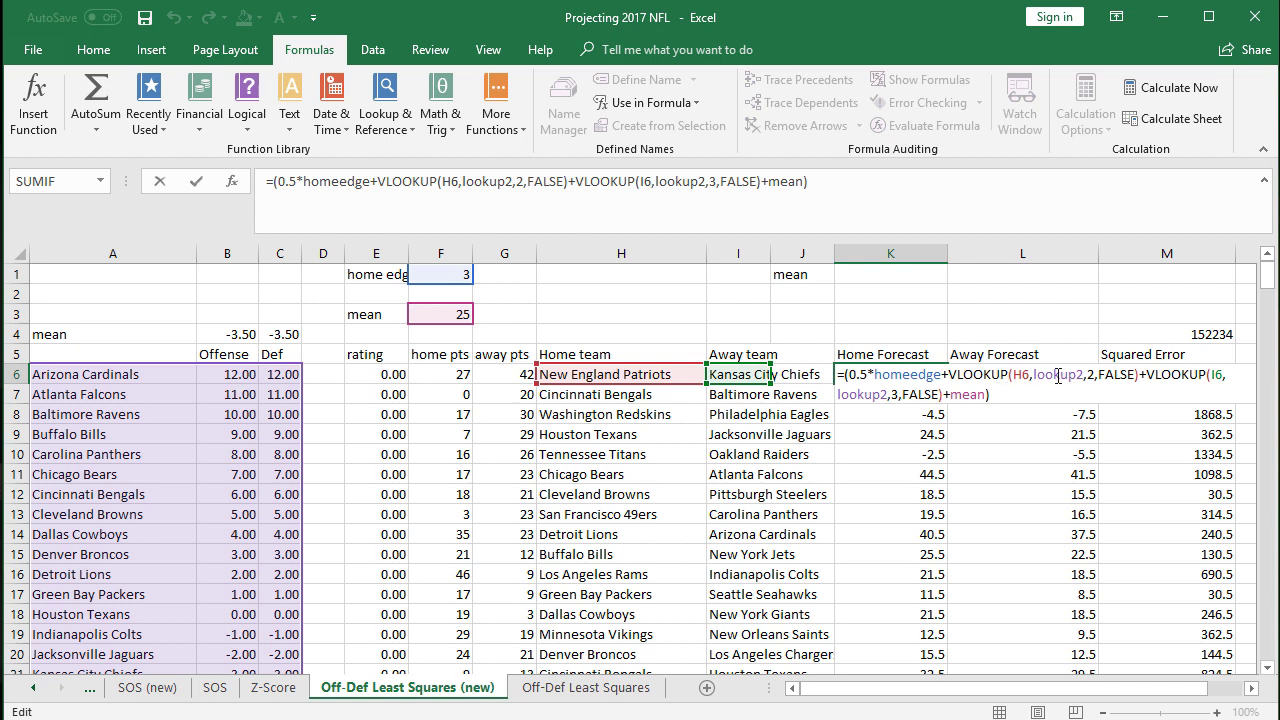
click(1058, 376)
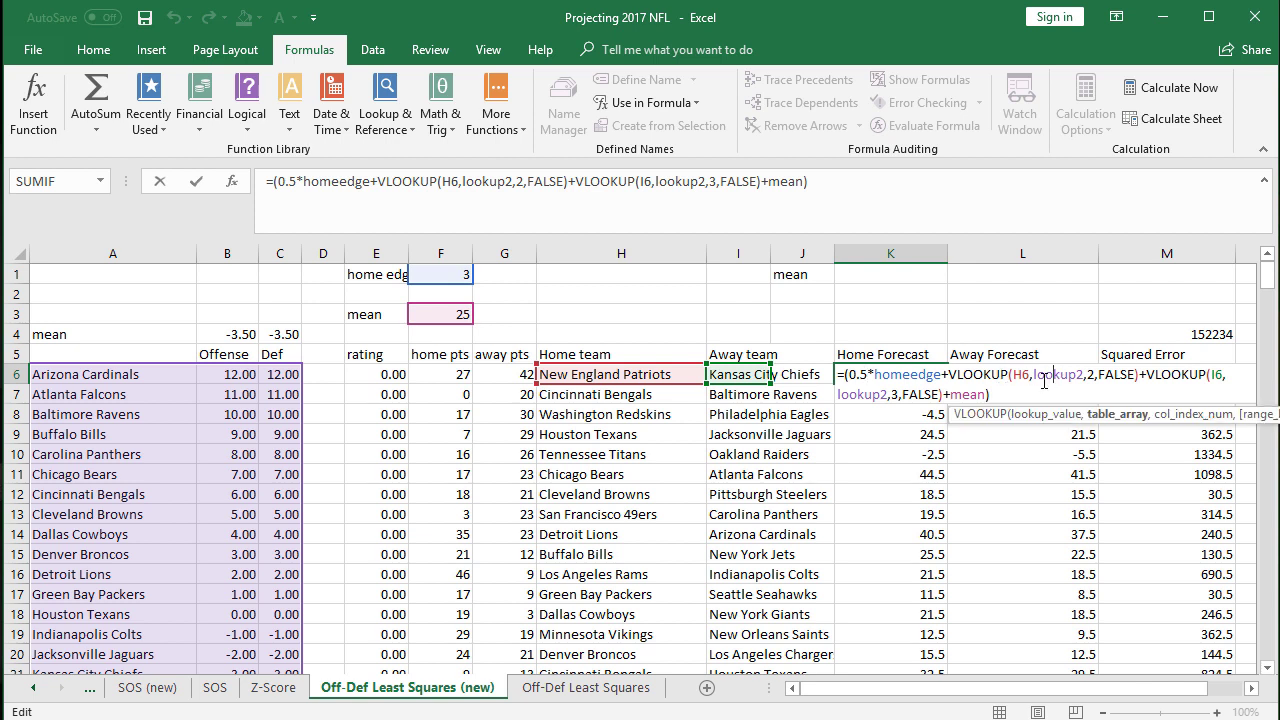
click(597, 326)
Jump to the named range lookup2 to view the team, Offense and Def table it covers
click(52, 180)
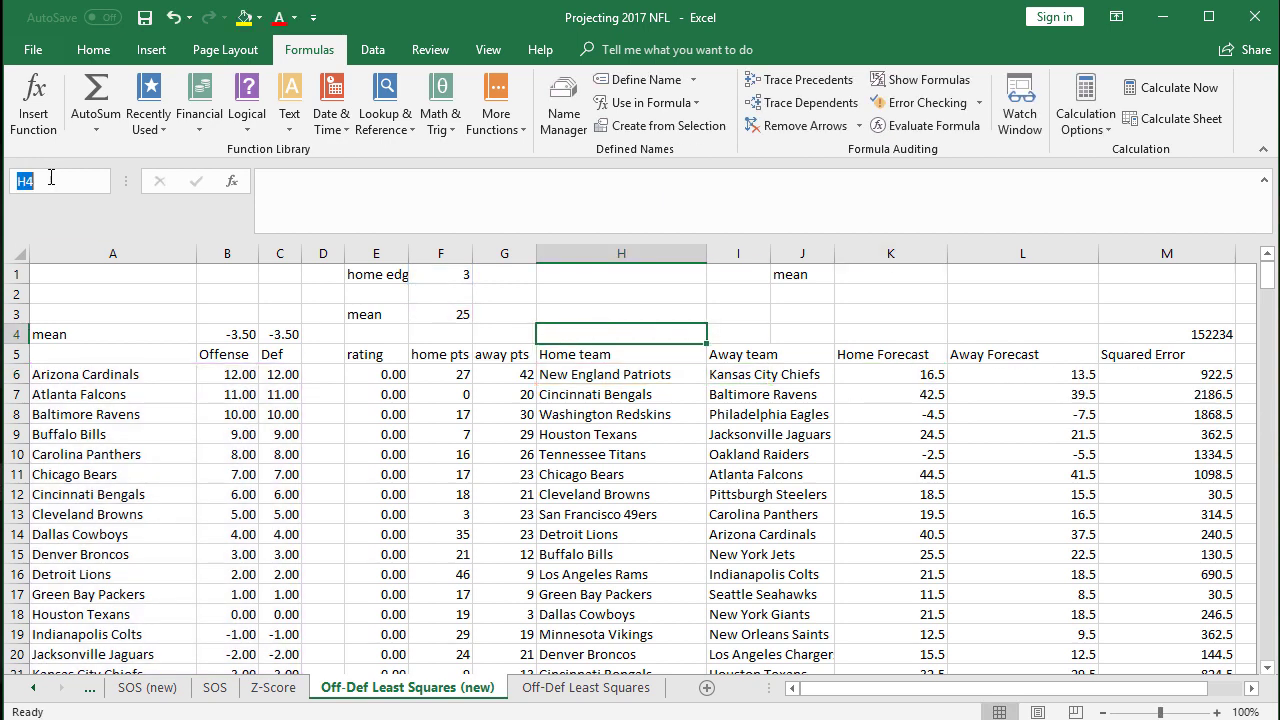
click(101, 183)
click(41, 315)
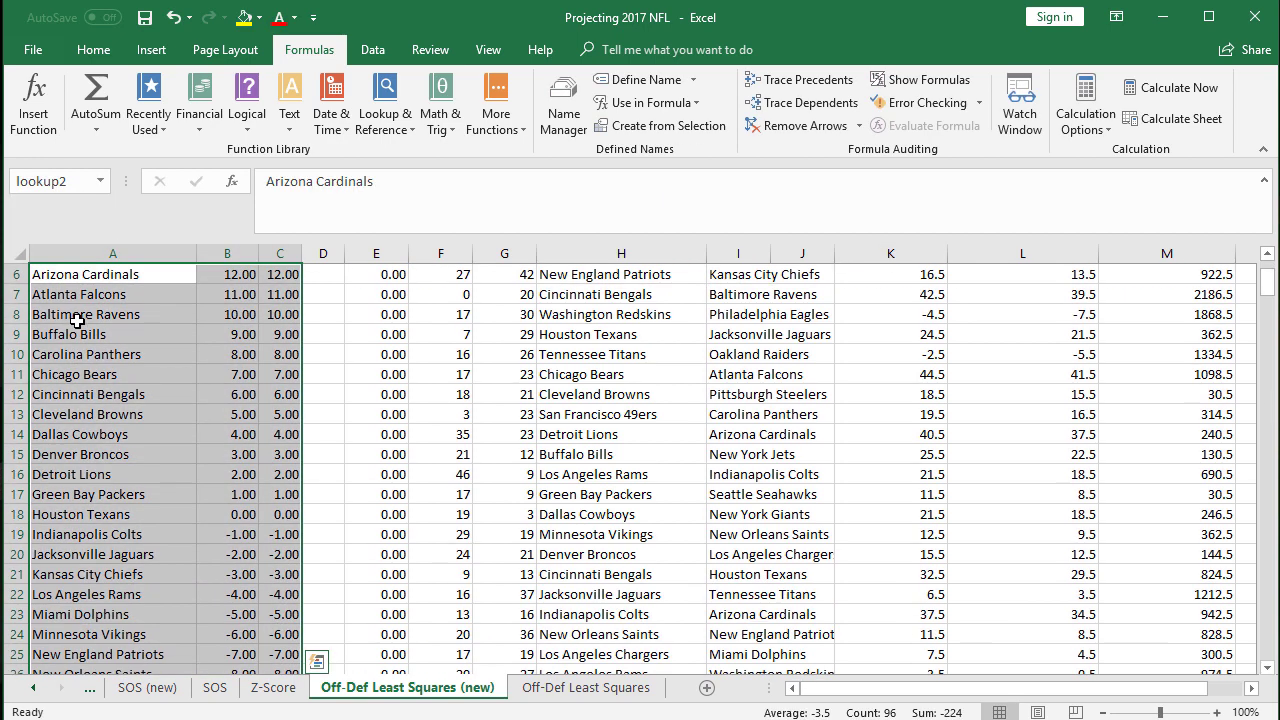
scroll(255, 384, up, 1)
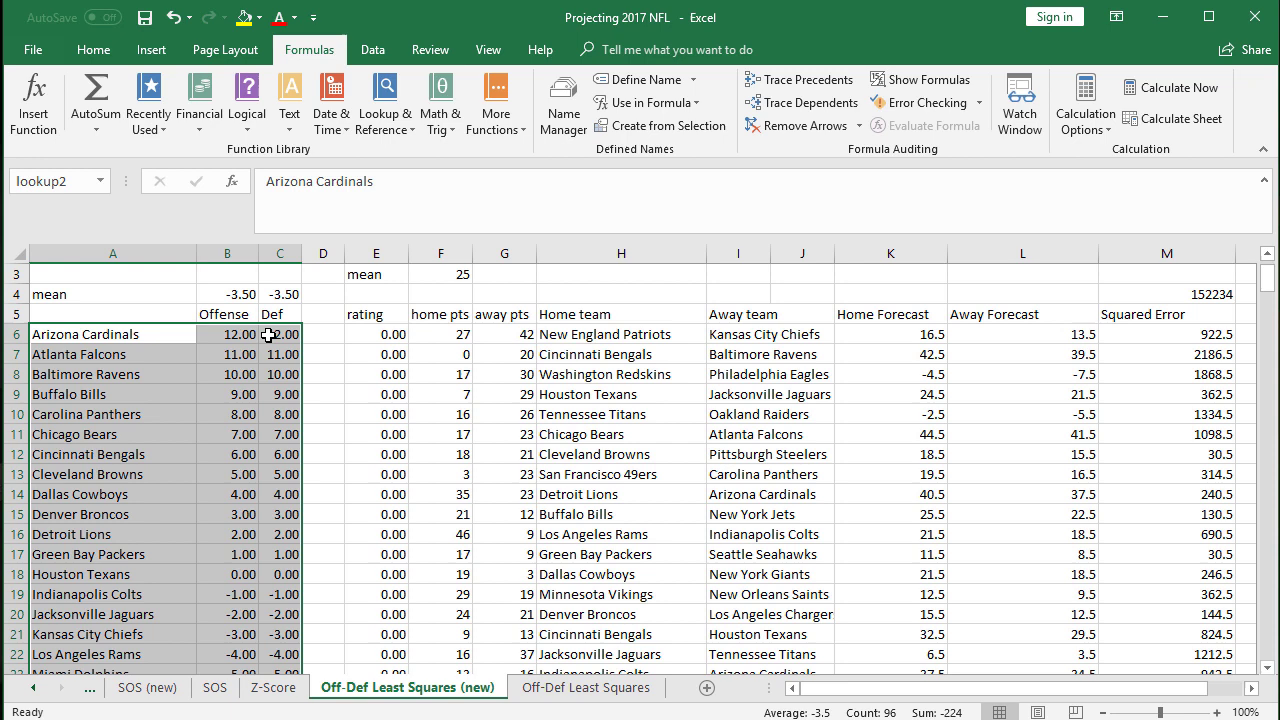
Re-examine the terms of the Home Forecast formula in K6 against the Offense and Def ratings in columns B and C
click(882, 335)
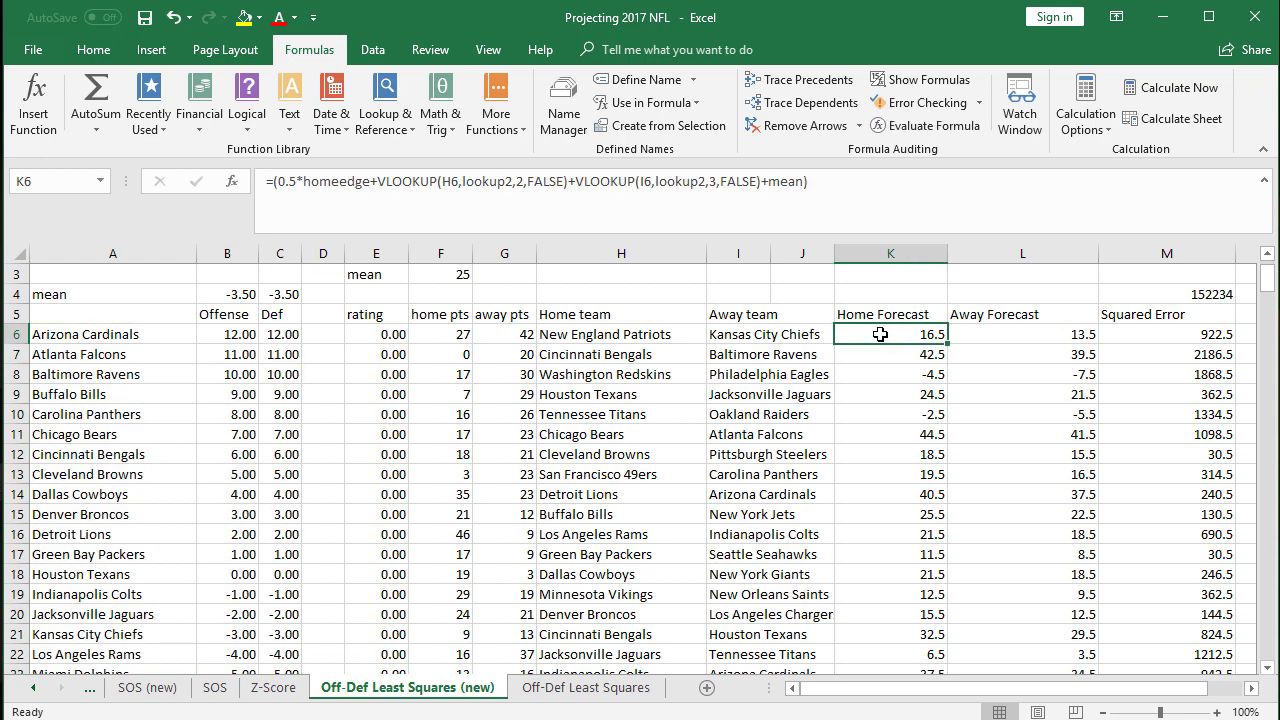
double_click(880, 334)
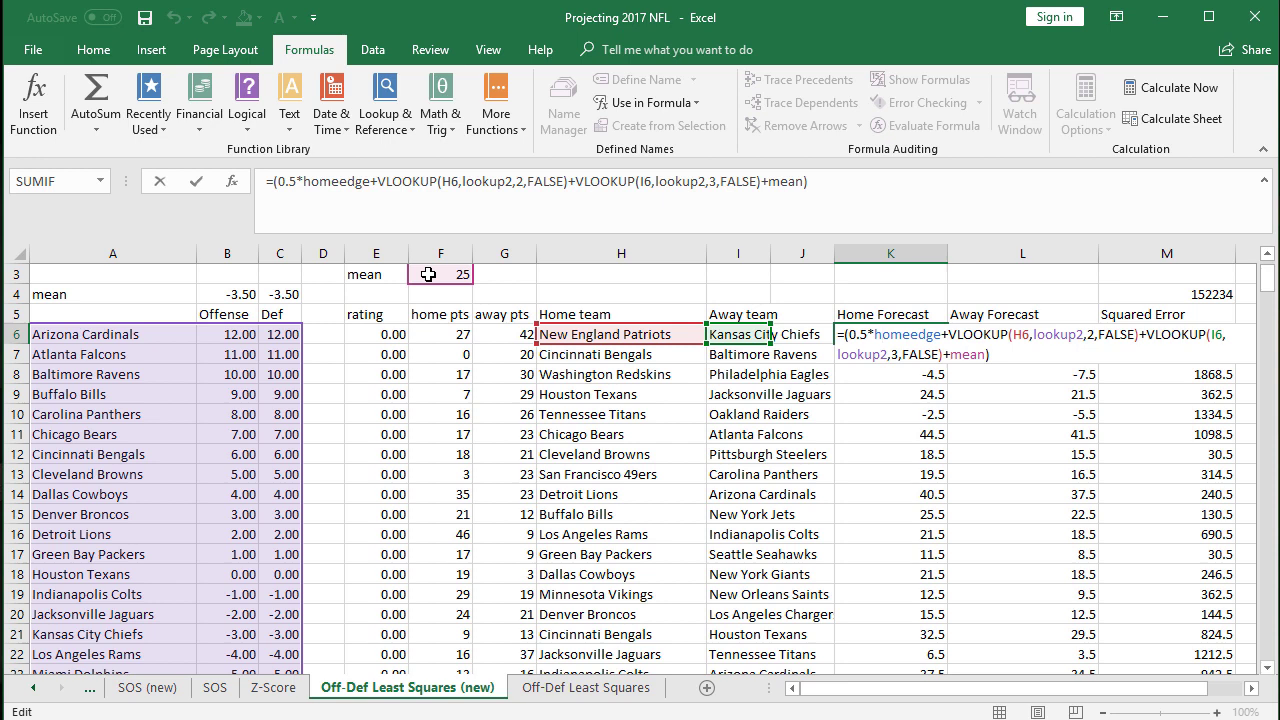
key(ctrl+Return)
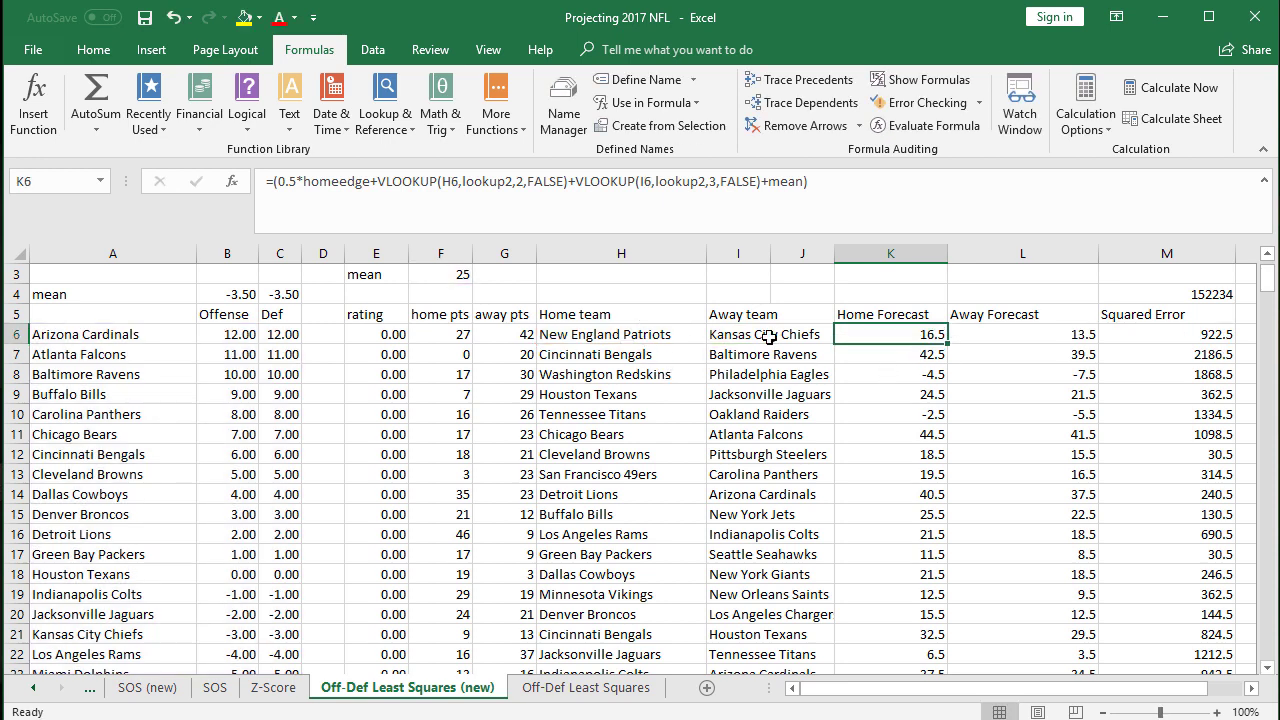
drag(226, 353, 241, 582)
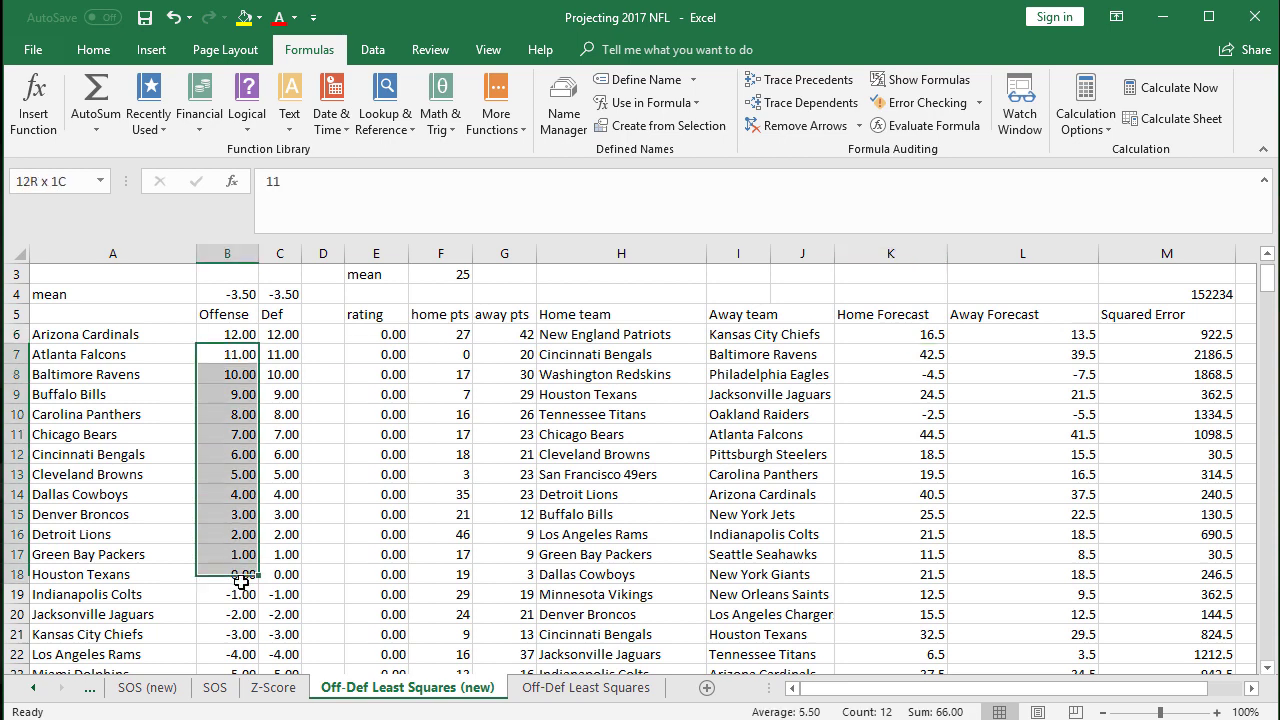
click(880, 333)
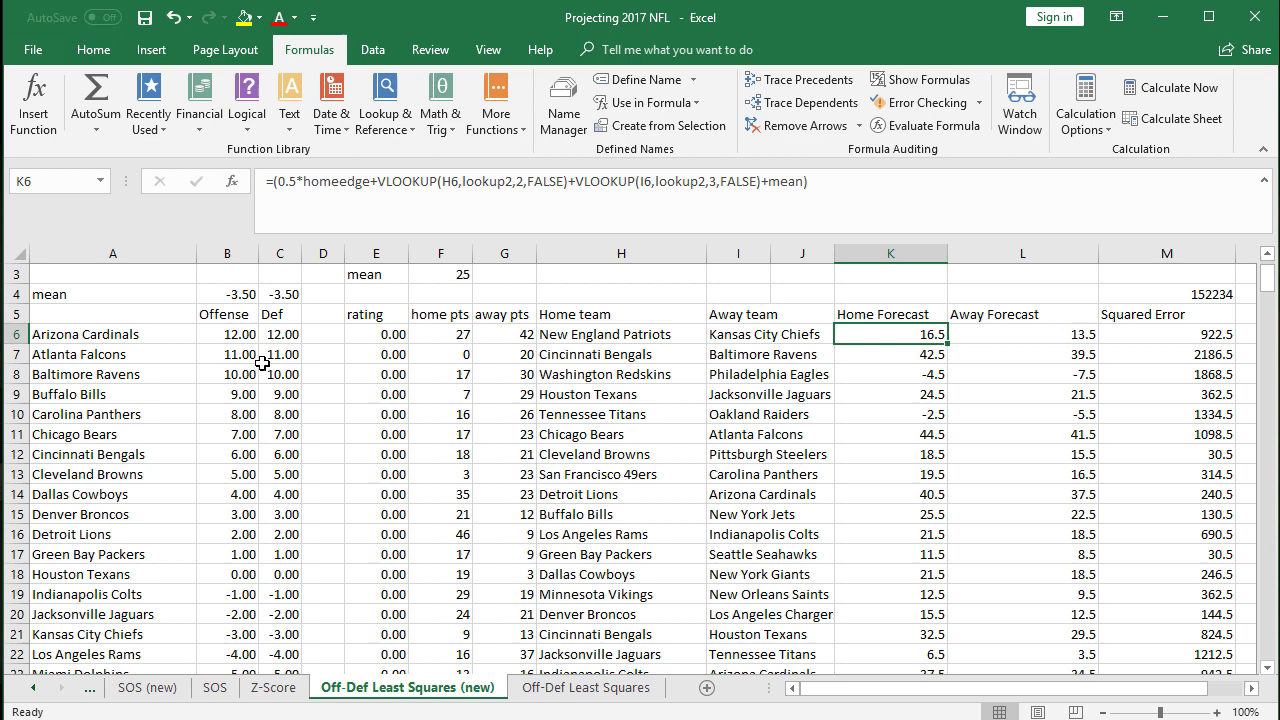
drag(244, 338, 294, 614)
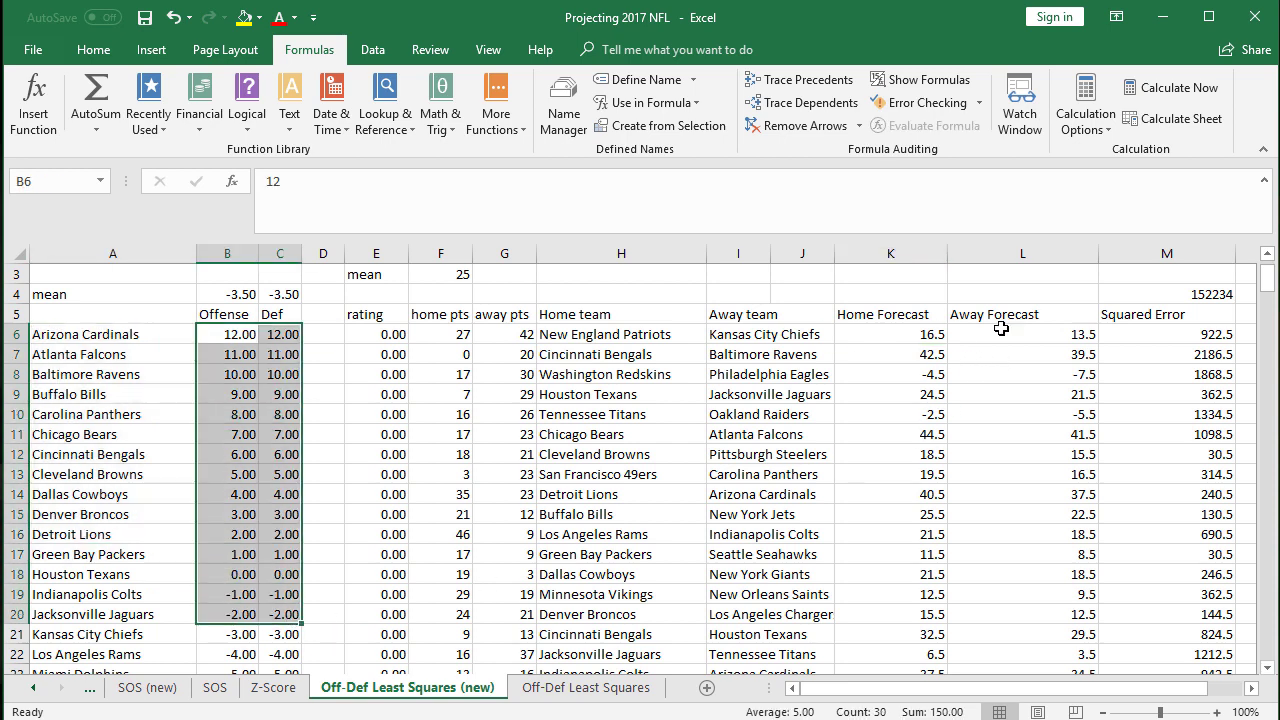
click(930, 335)
Inspect the Away Forecast formula in L6 and the cells it references
click(988, 336)
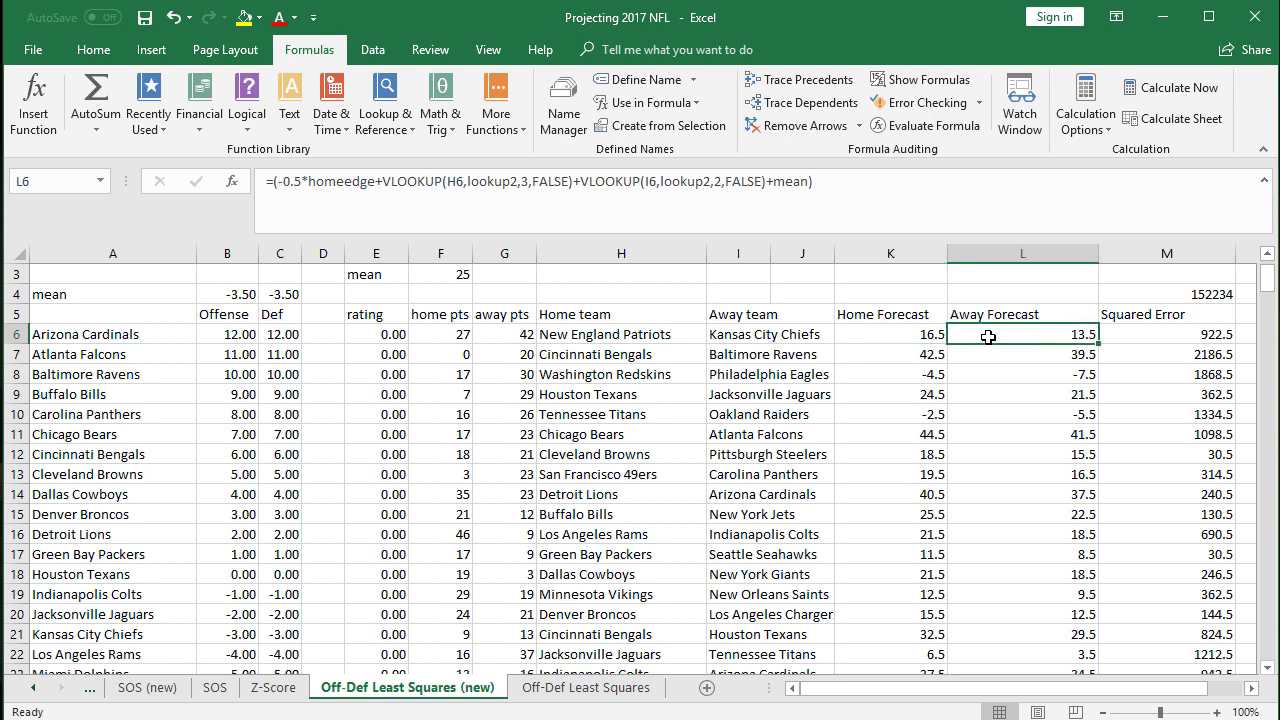
double_click(988, 336)
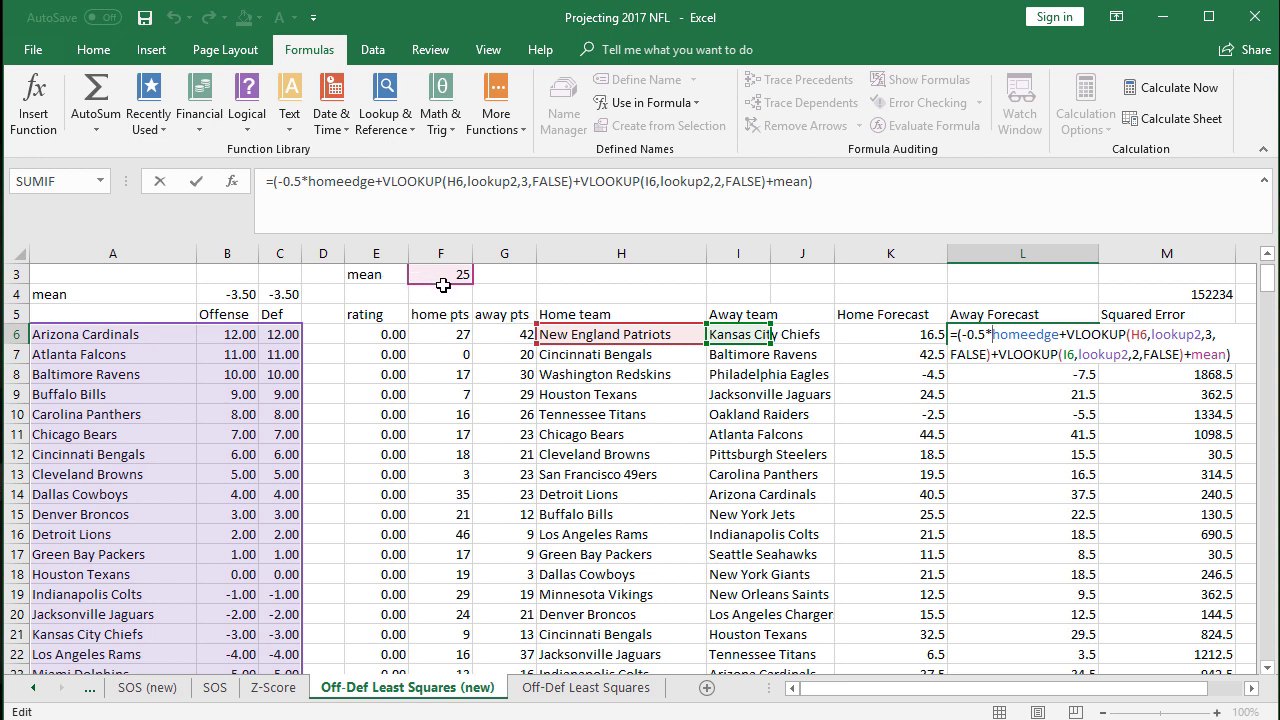
key(Return)
click(1026, 338)
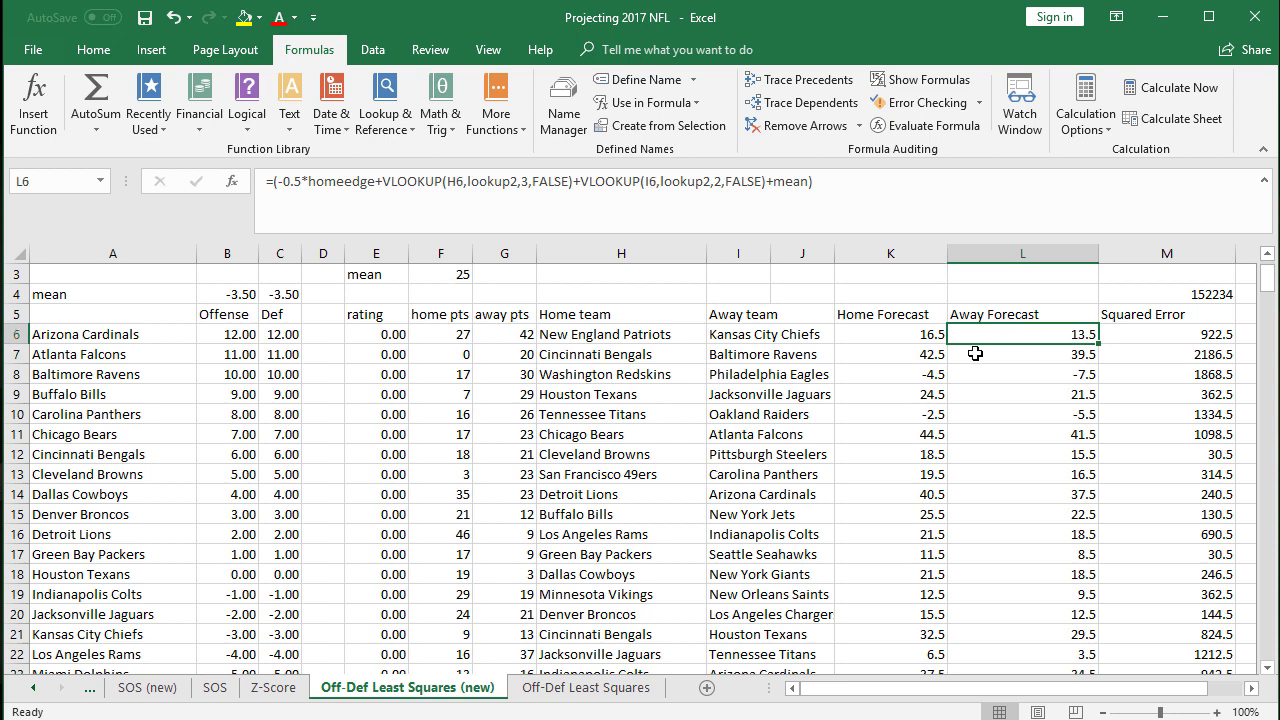
Inspect the Squared Error formula in M6 that compares actual points with the forecasts
scroll(980, 350, up, 1)
click(1157, 367)
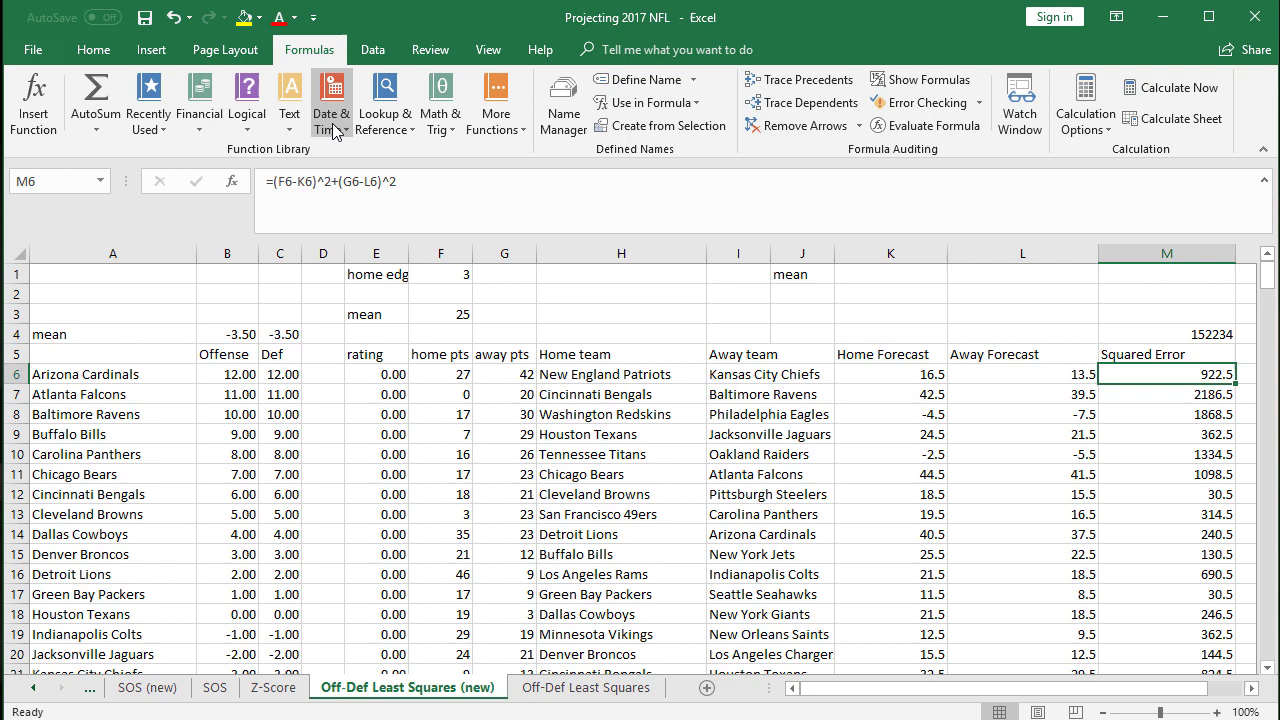
double_click(1131, 367)
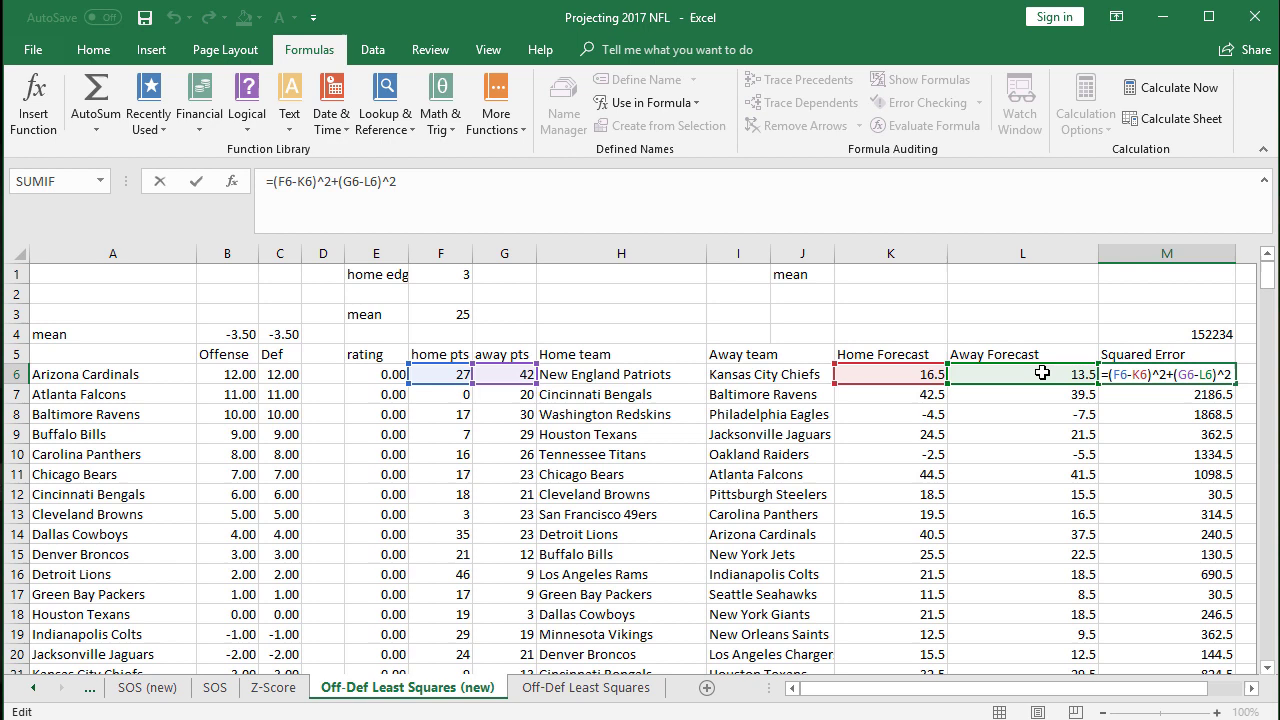
key(Return)
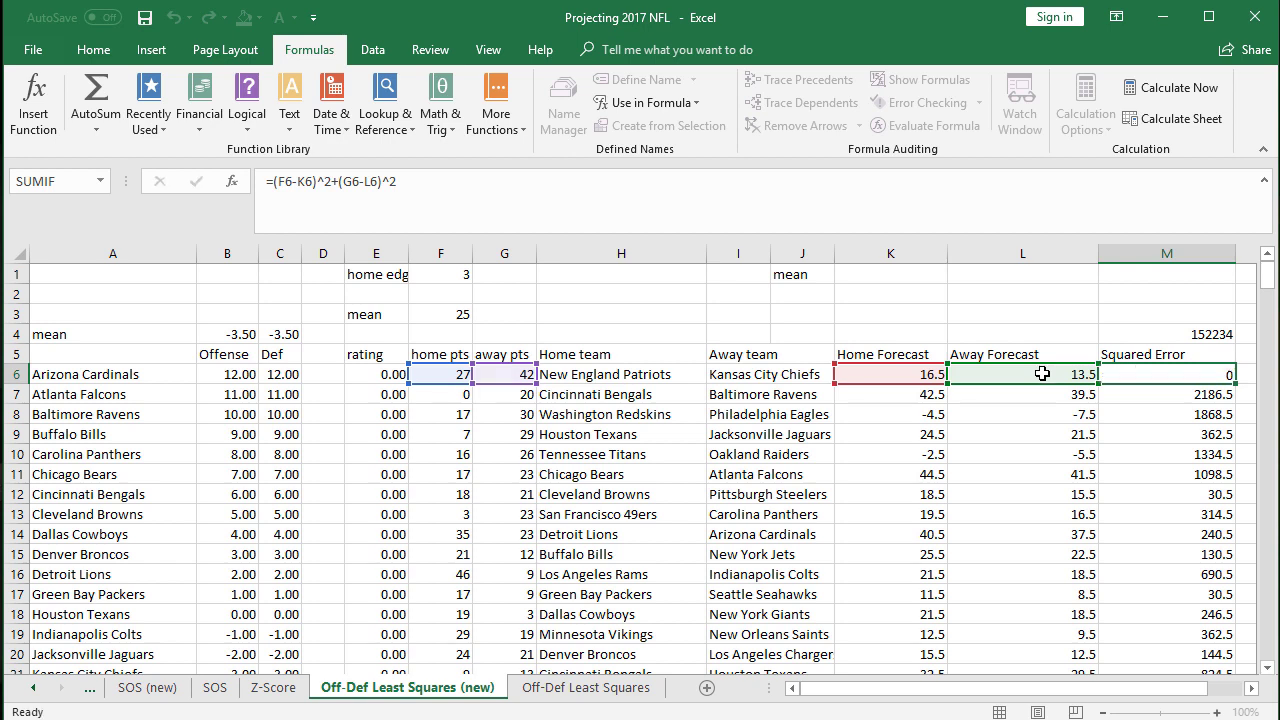
Inspect the SUM formula in M4 that totals the squared errors
click(1146, 332)
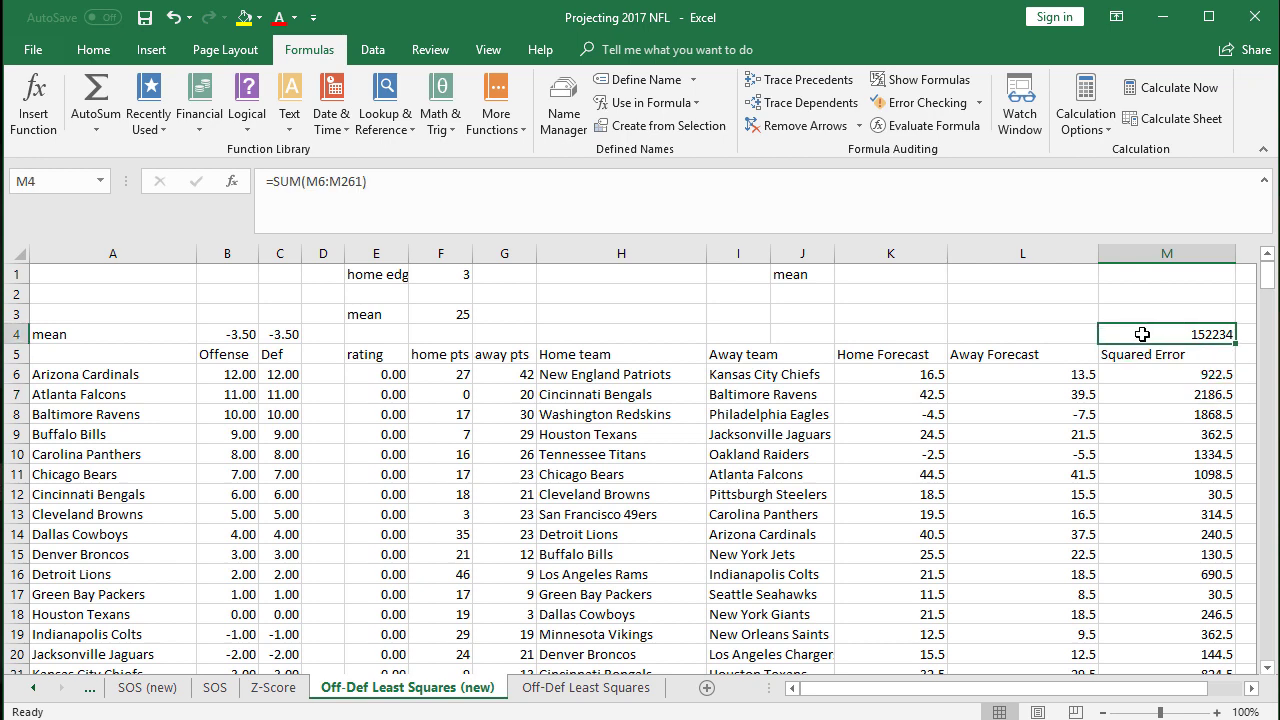
double_click(1134, 332)
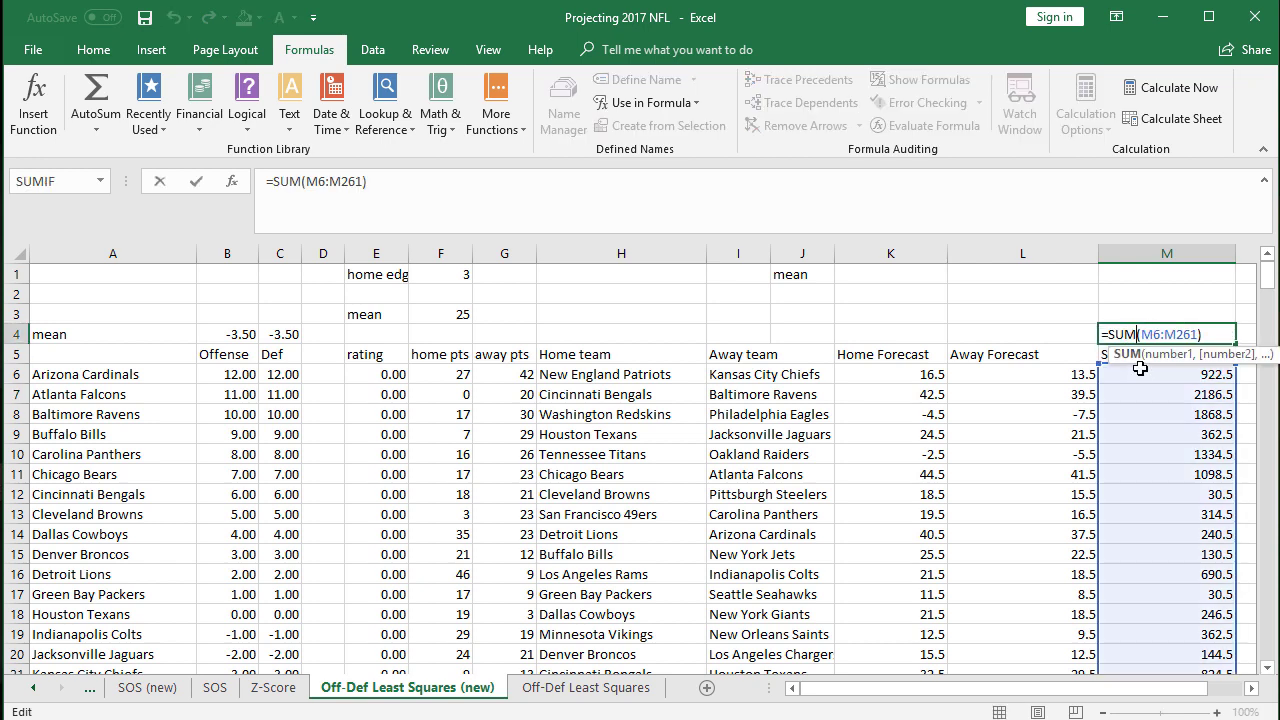
key(Return)
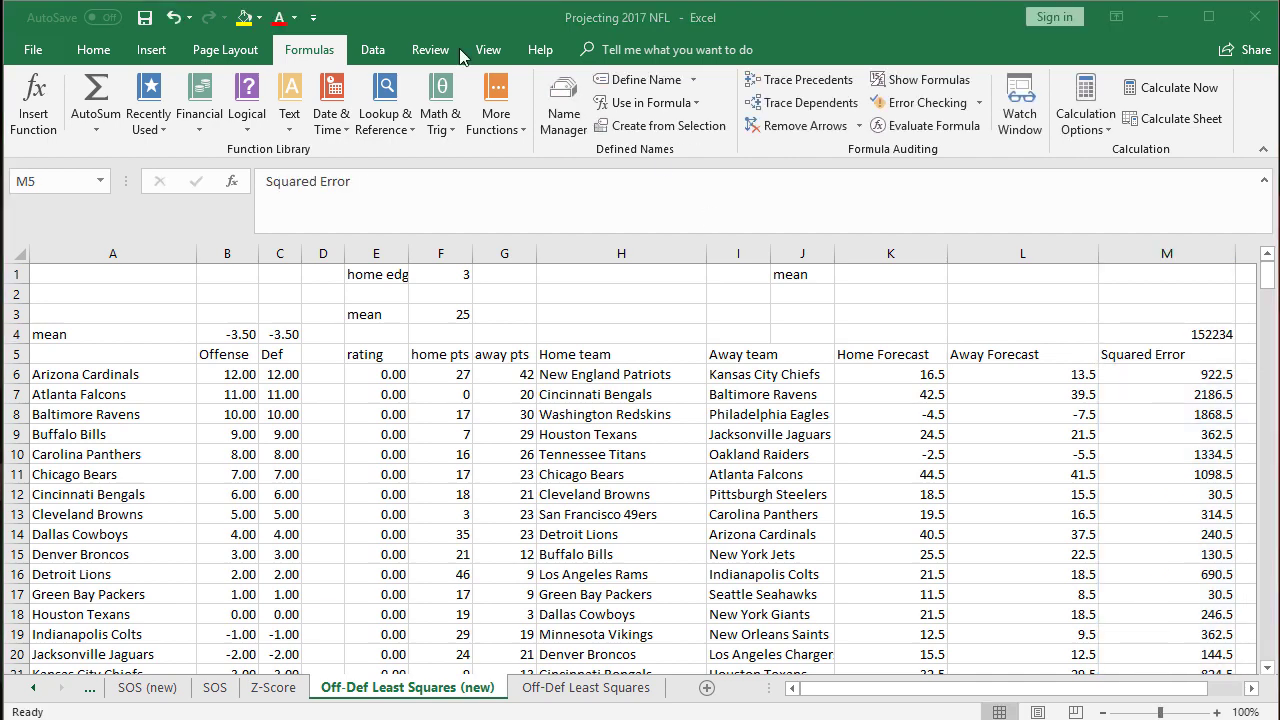
Open Solver and set its objective to cell M4, the total squared error
click(372, 49)
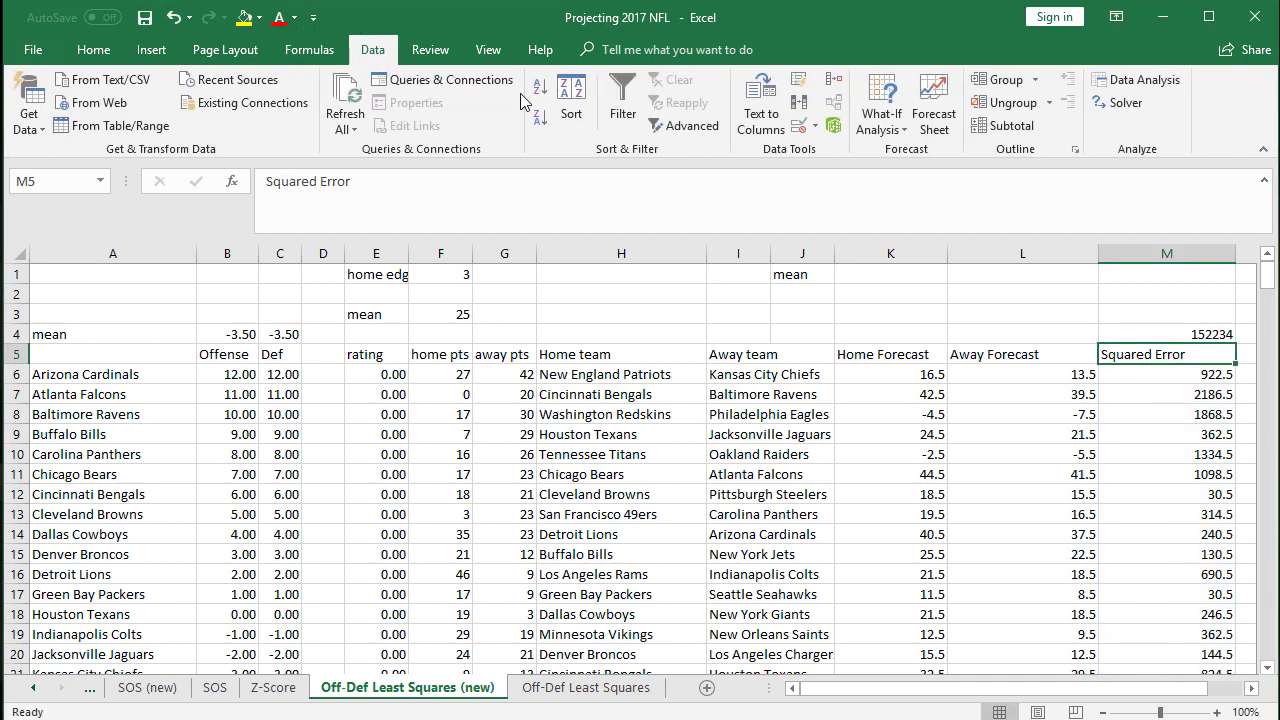
click(1120, 102)
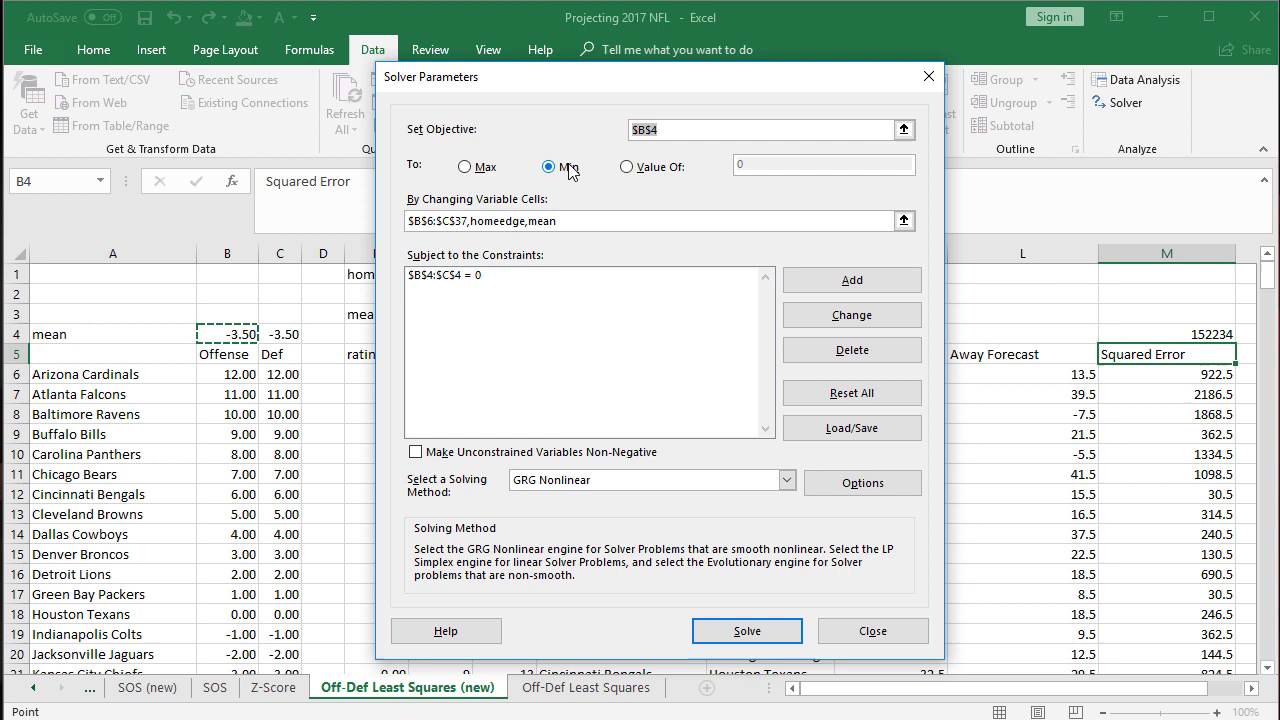
click(1184, 334)
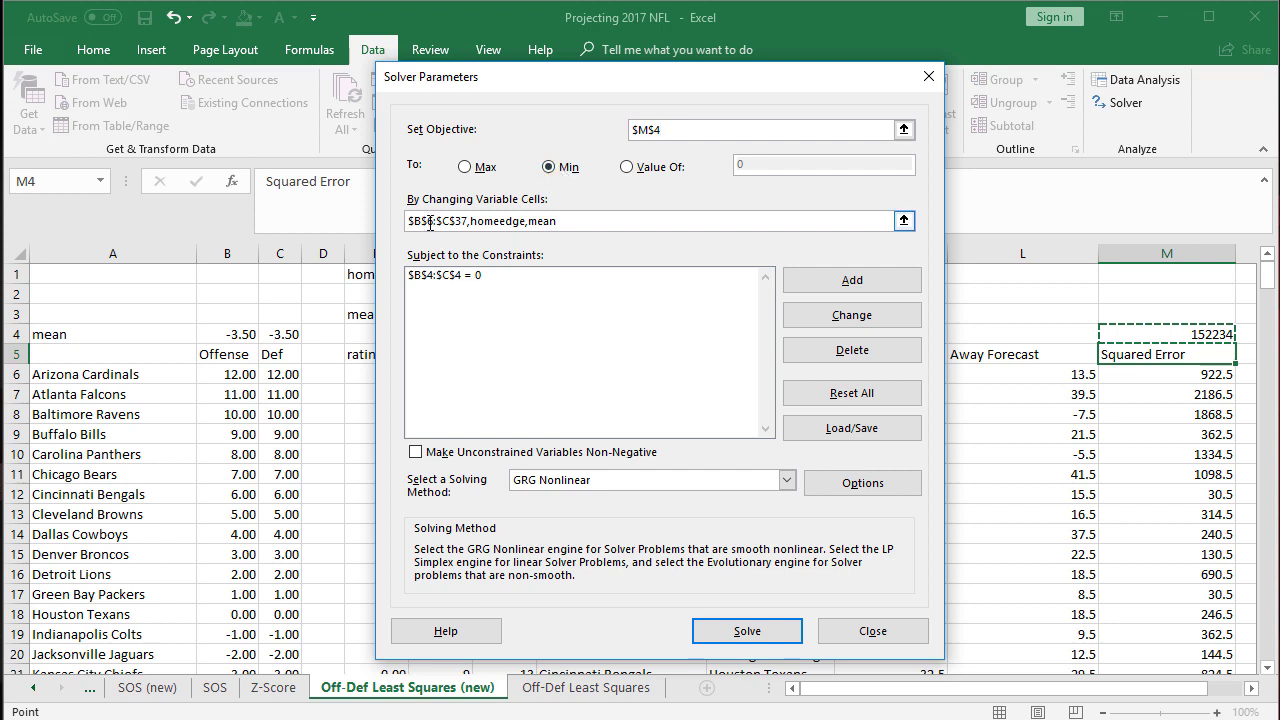
Redefine the Solver changing variable cells as the ratings range B6:C37 plus homeedge and mean
drag(495, 87, 707, 91)
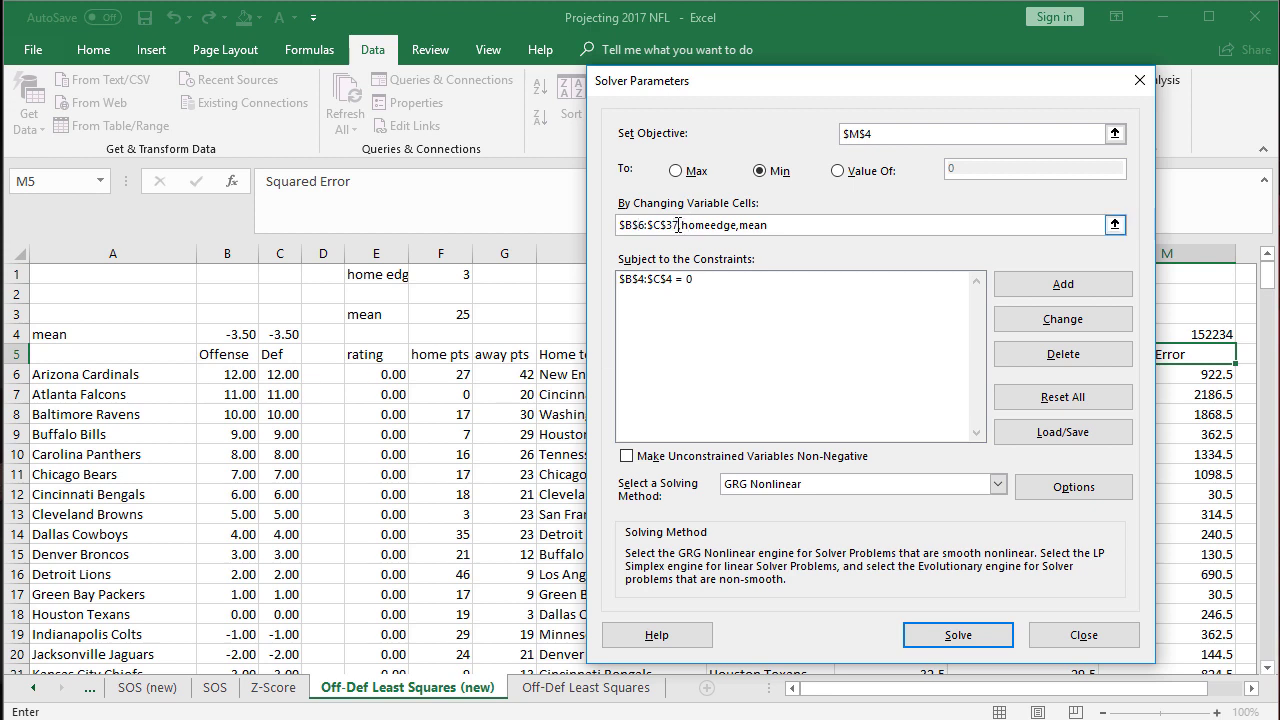
drag(678, 225, 597, 222)
key(BackSpace)
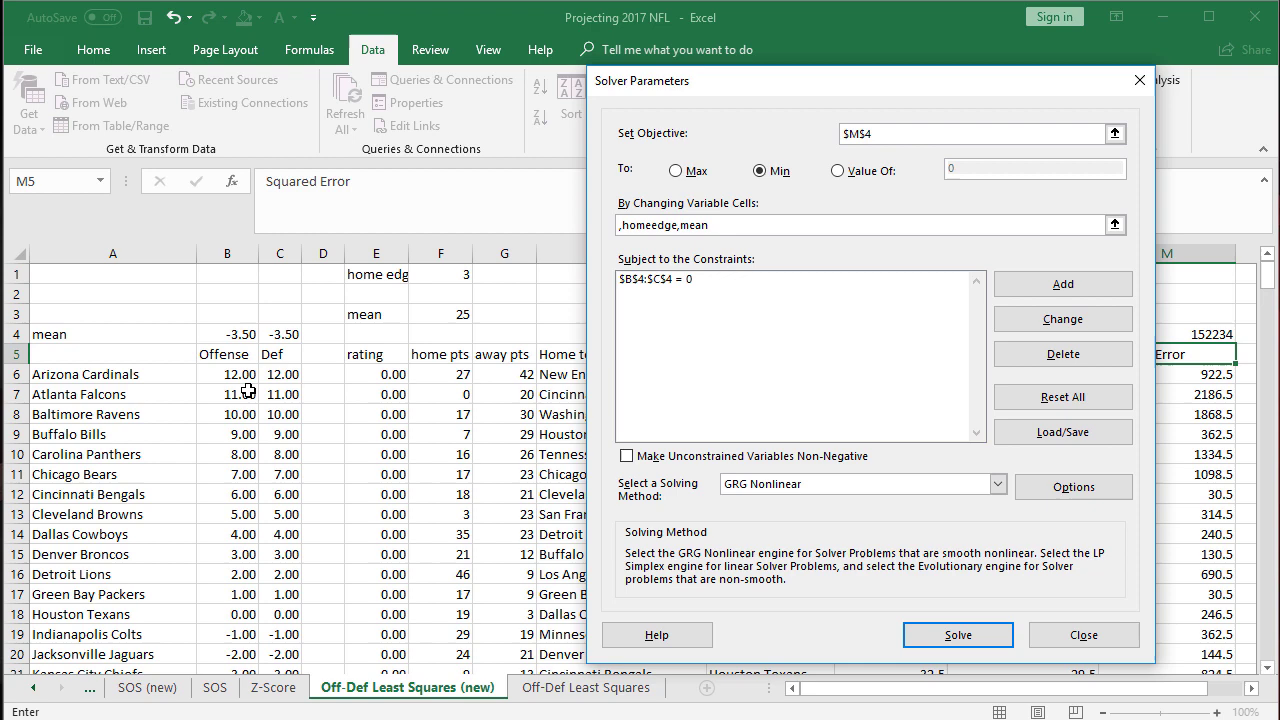
drag(232, 376, 283, 642)
scroll(283, 462, up, 3)
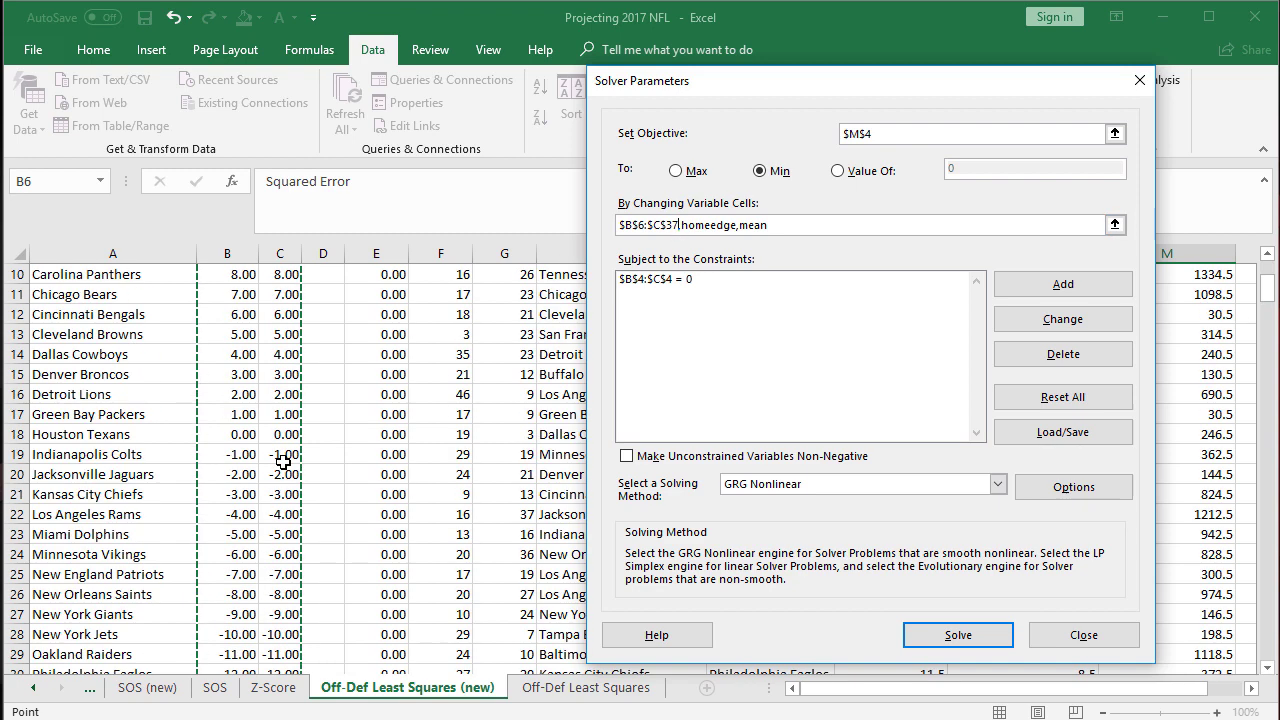
scroll(283, 462, up, 3)
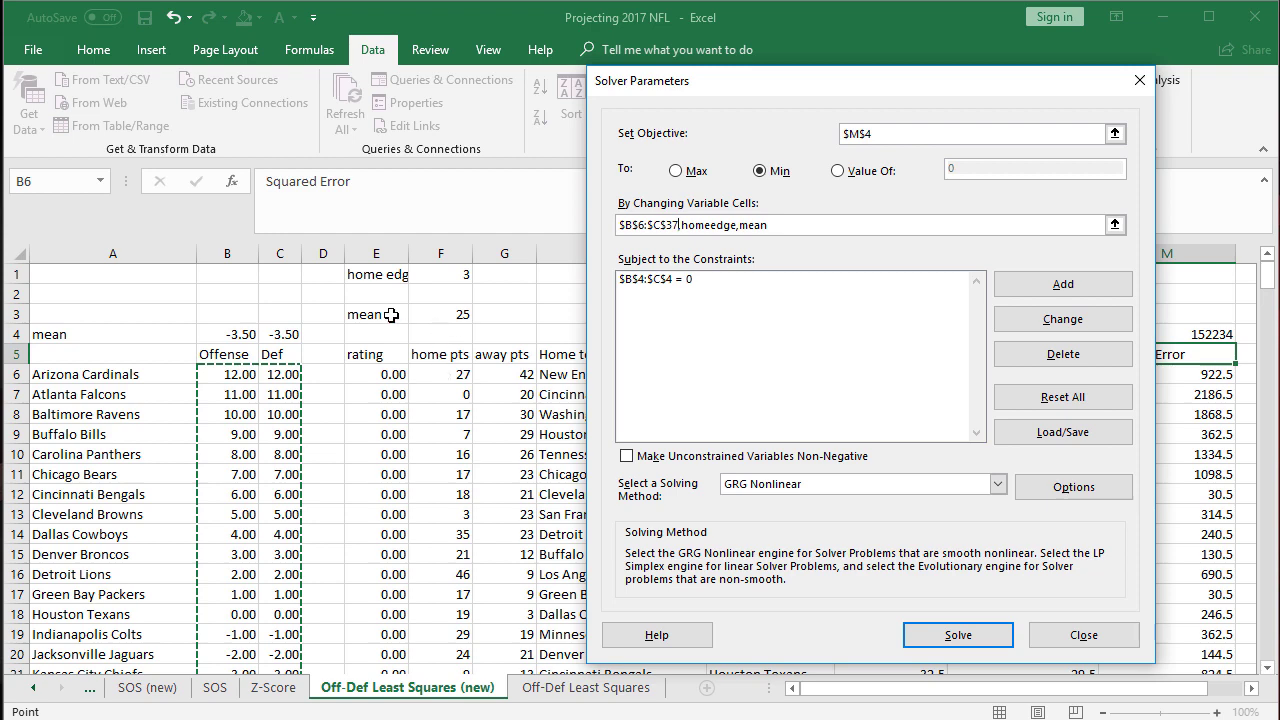
click(455, 315)
Run Solver with the B4:C4 = 0 constraint and the GRG Nonlinear method, and keep the Solver solution
scroll(330, 434, down, 6)
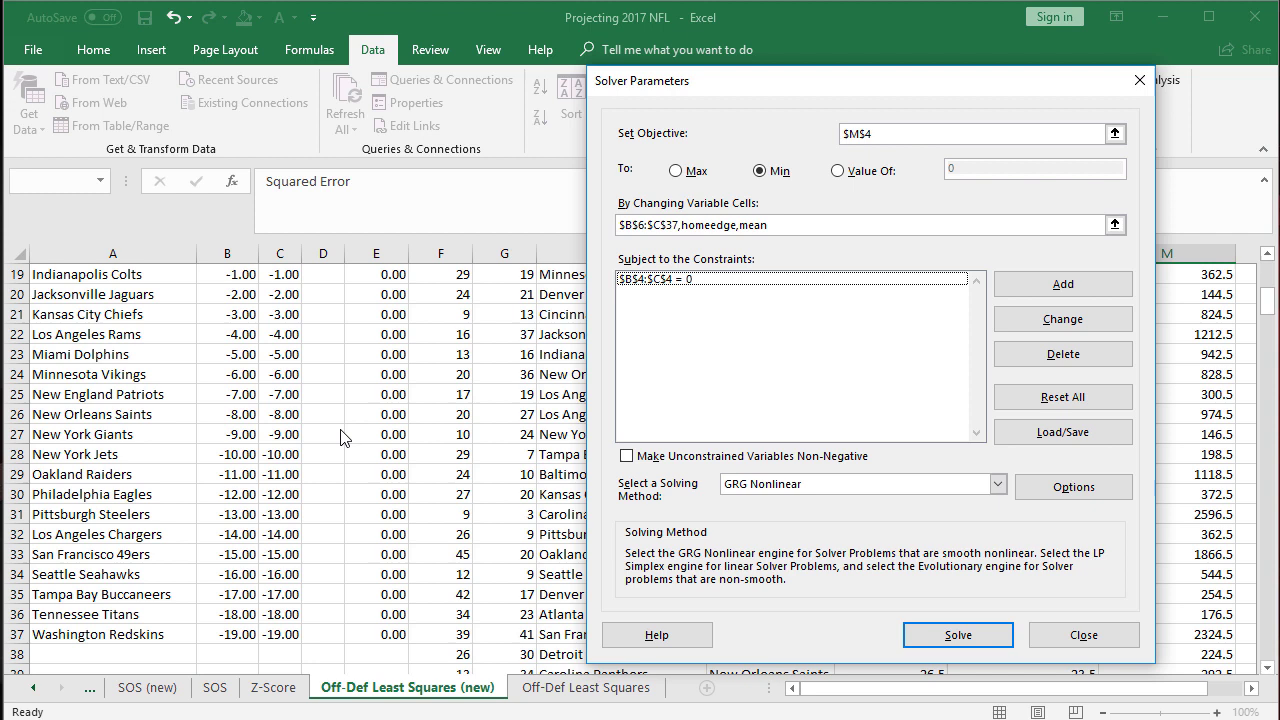
click(700, 282)
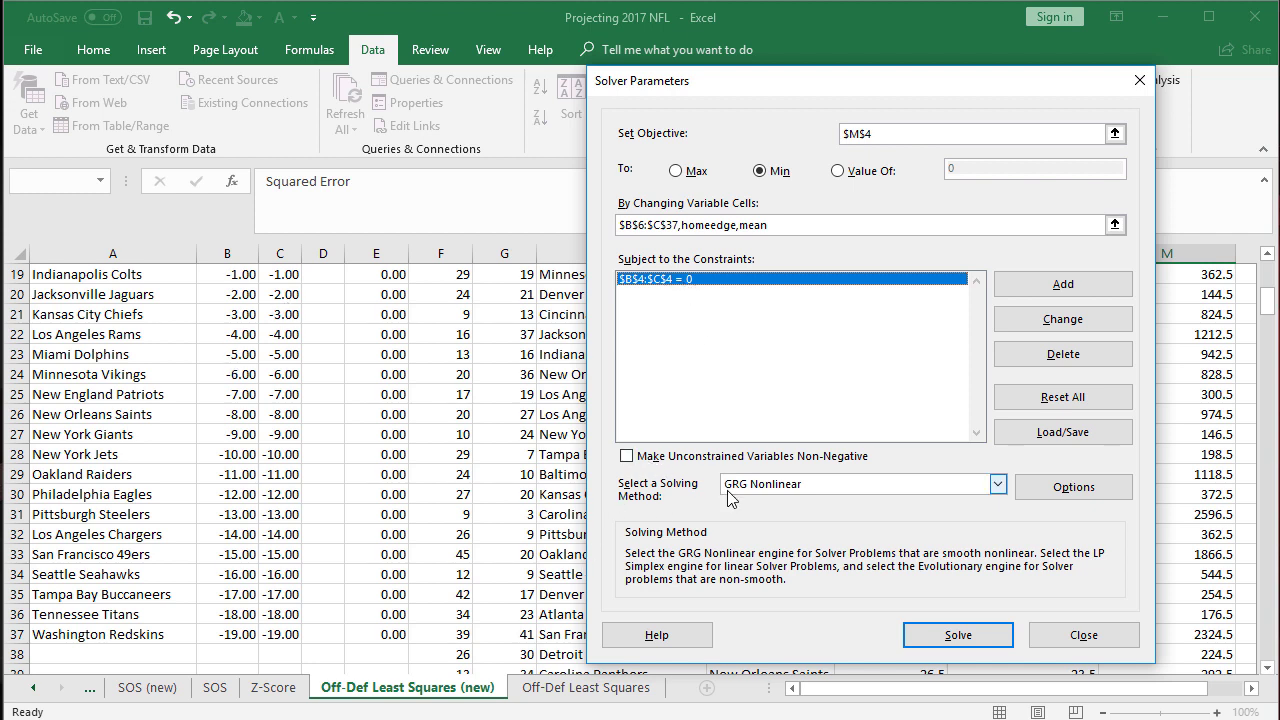
click(970, 640)
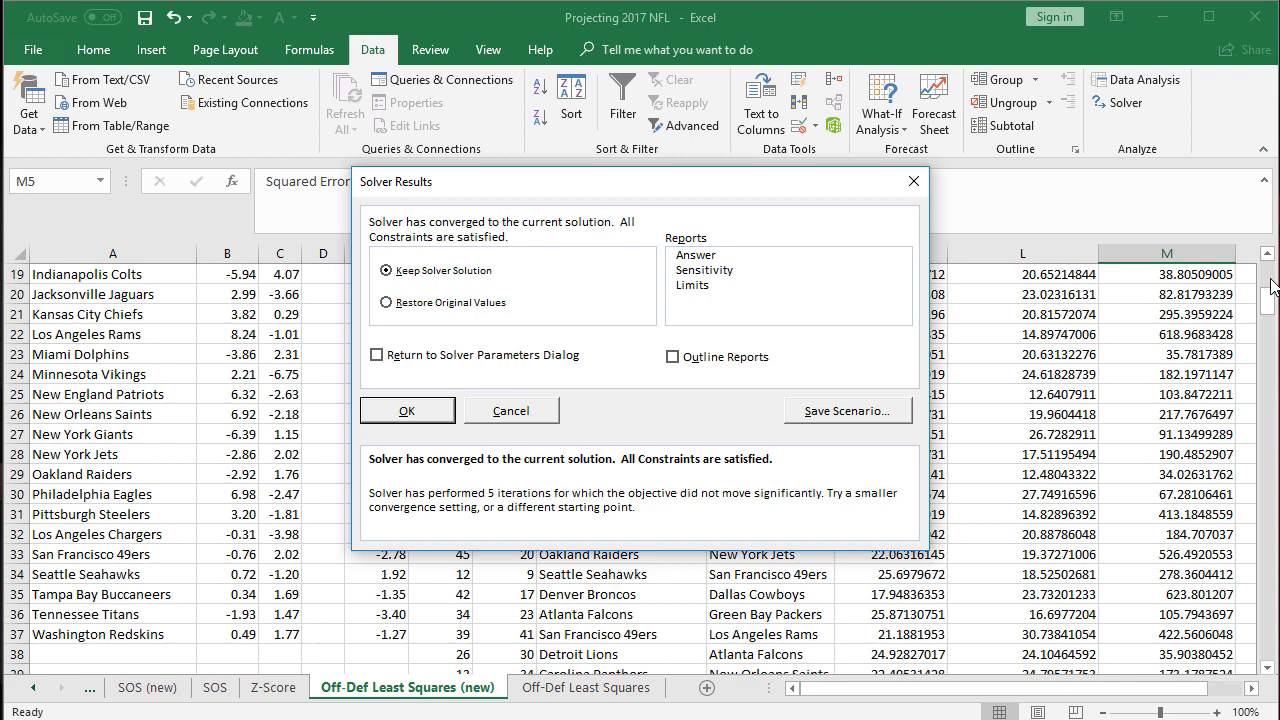
click(420, 412)
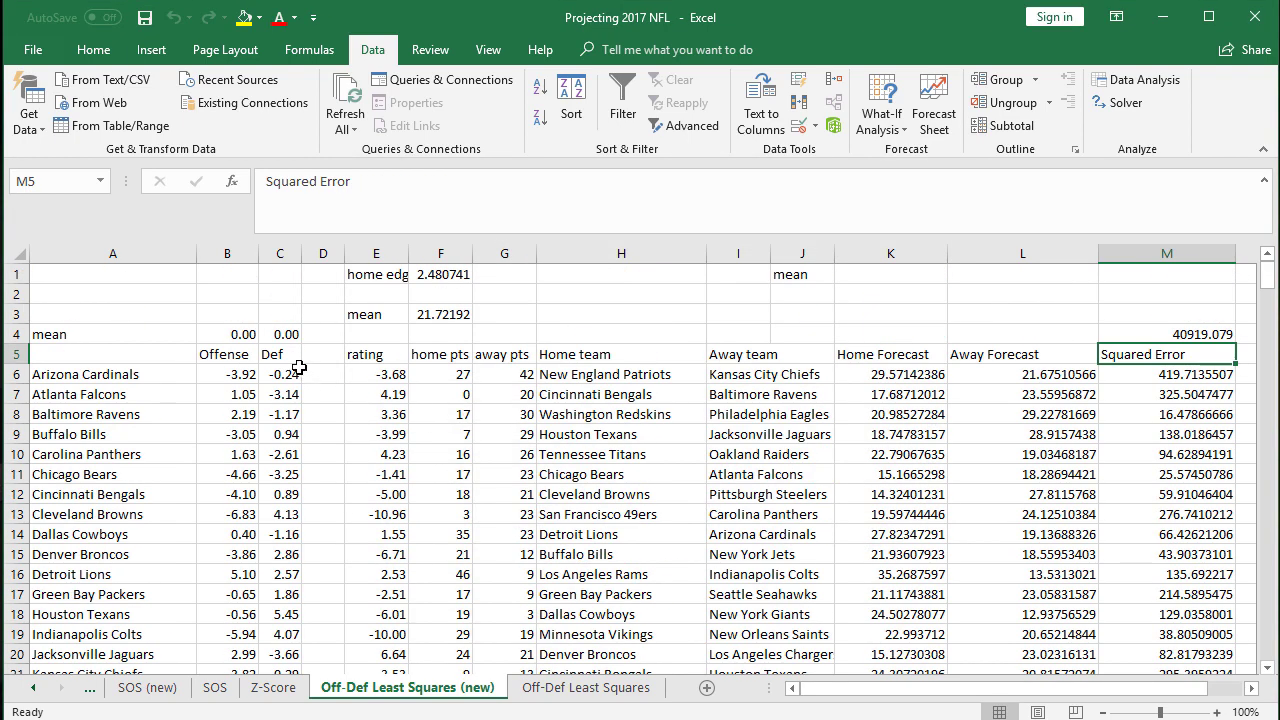
Check the mean cells B4 and C4, and examine the teams' Offense ratings in column B
click(242, 335)
click(285, 336)
click(237, 374)
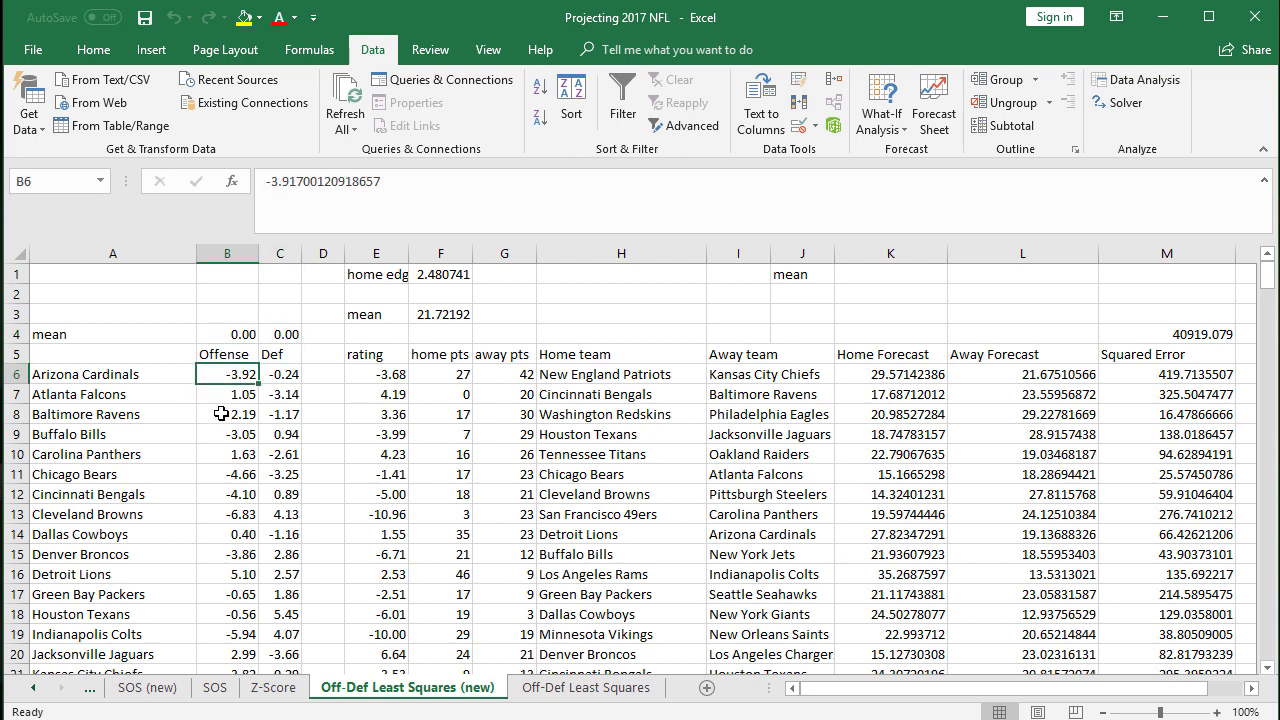
click(221, 414)
scroll(207, 456, down, 1)
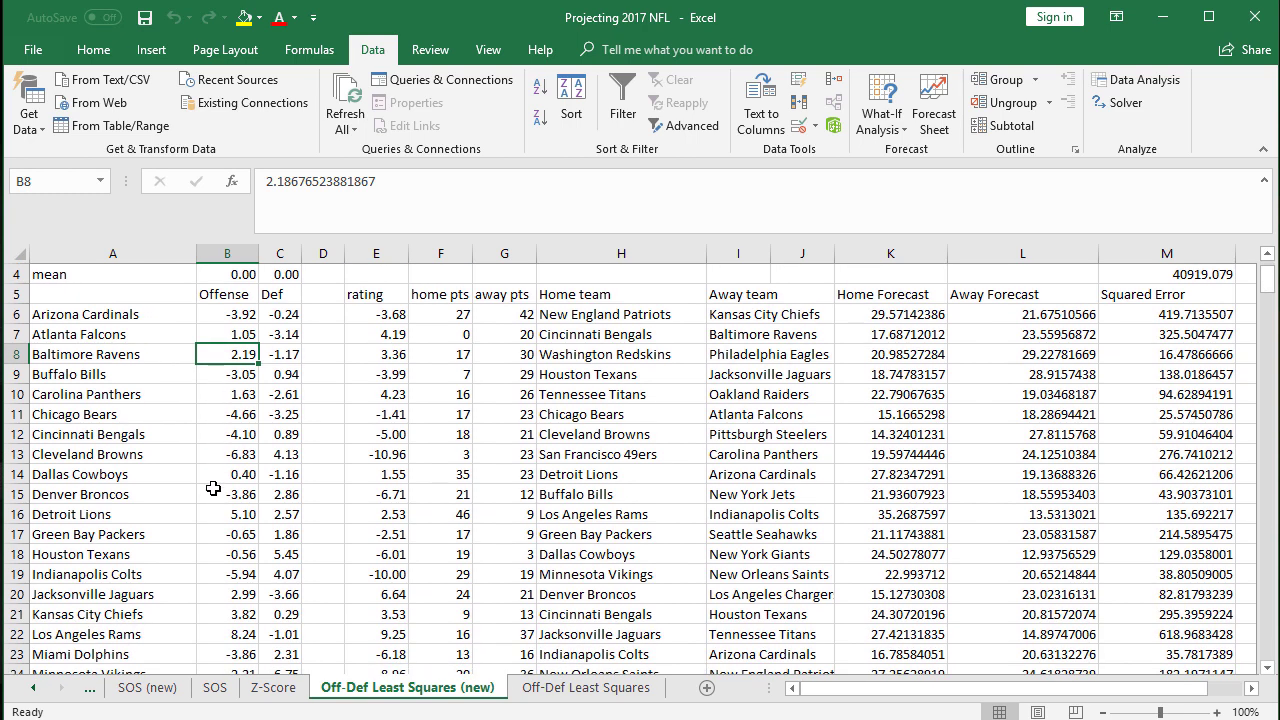
scroll(214, 455, down, 1)
click(214, 451)
scroll(200, 503, down, 1)
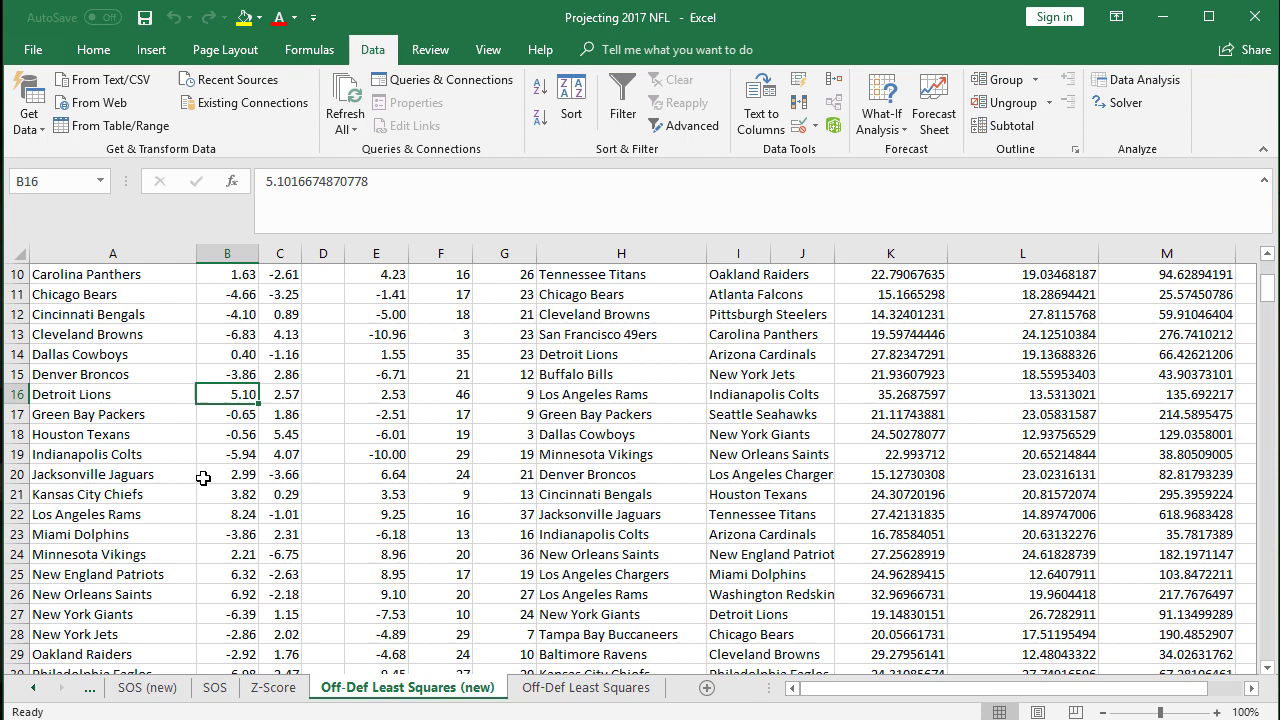
click(220, 511)
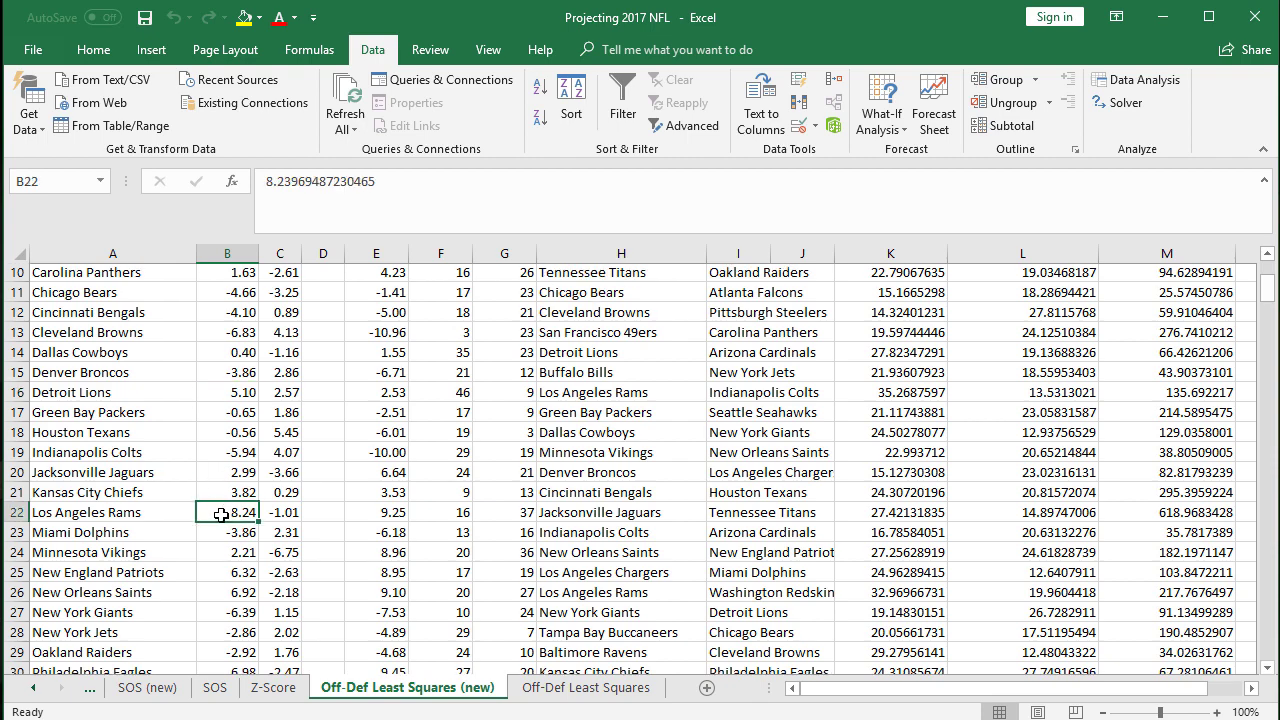
scroll(221, 513, down, 2)
scroll(221, 514, down, 2)
scroll(223, 514, up, 2)
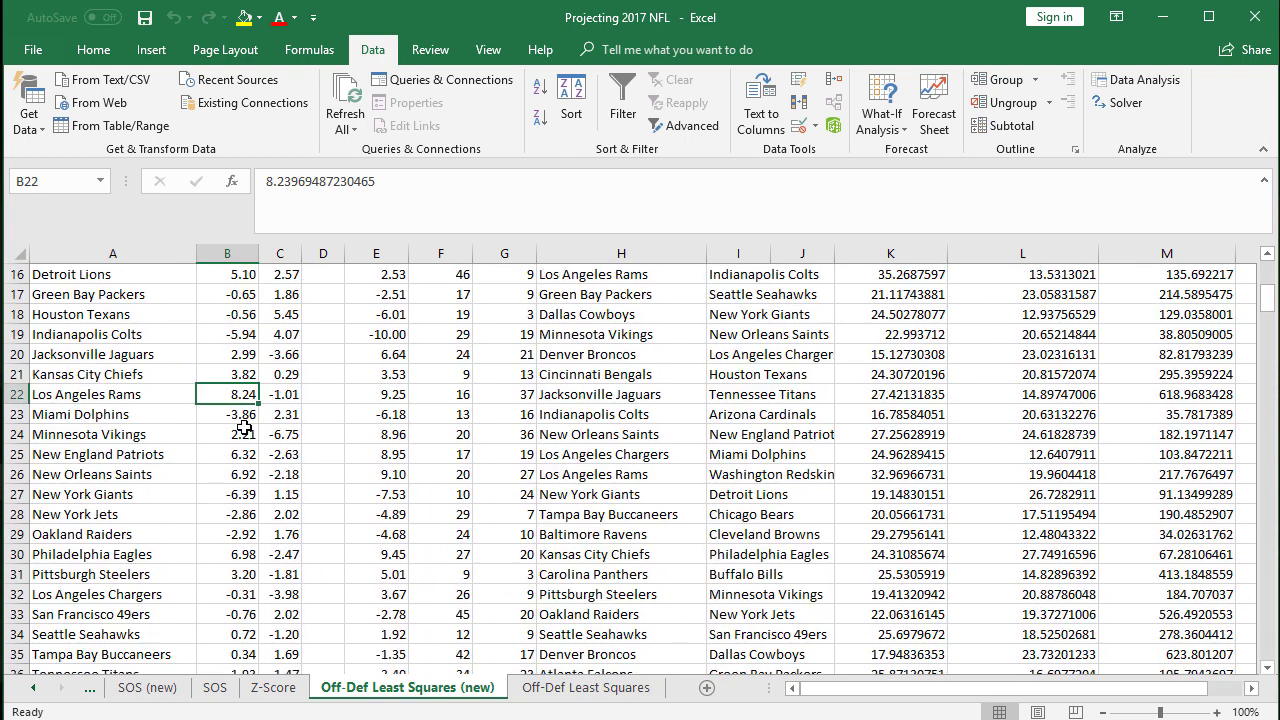
scroll(215, 474, up, 5)
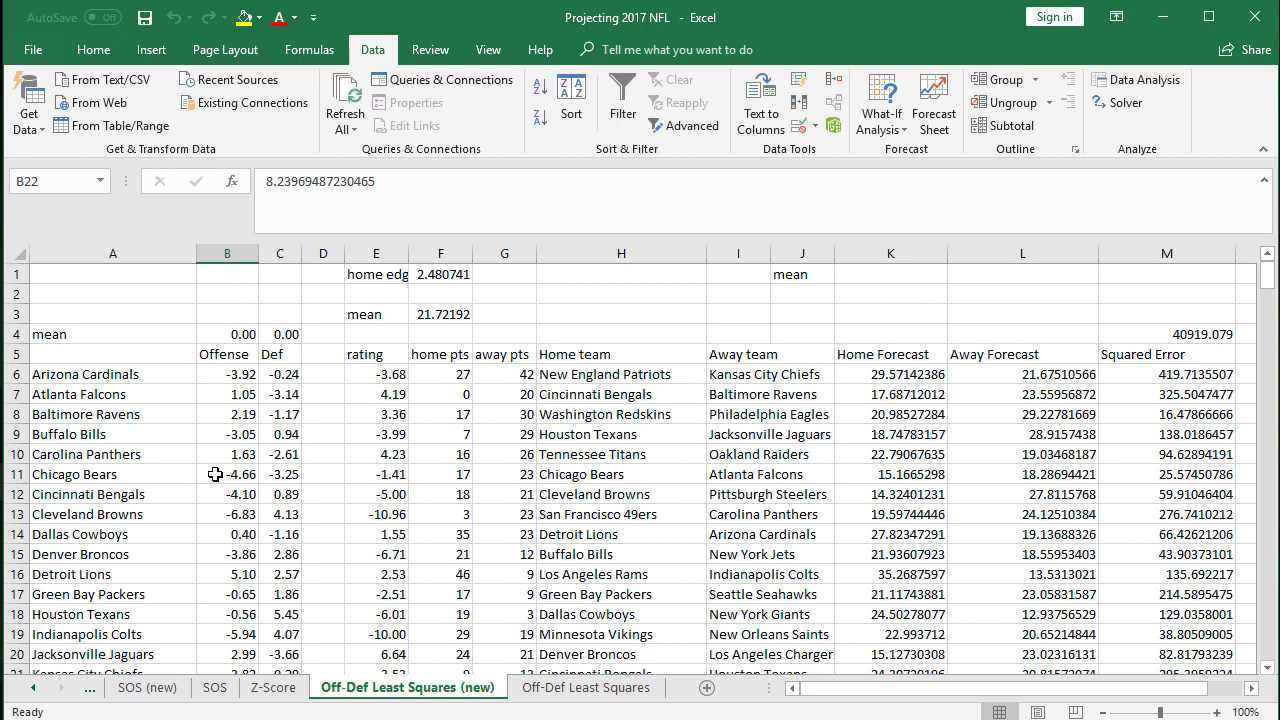
Examine the Def ratings in column C for the Falcons, Bears, Jaguars and Vikings
click(282, 399)
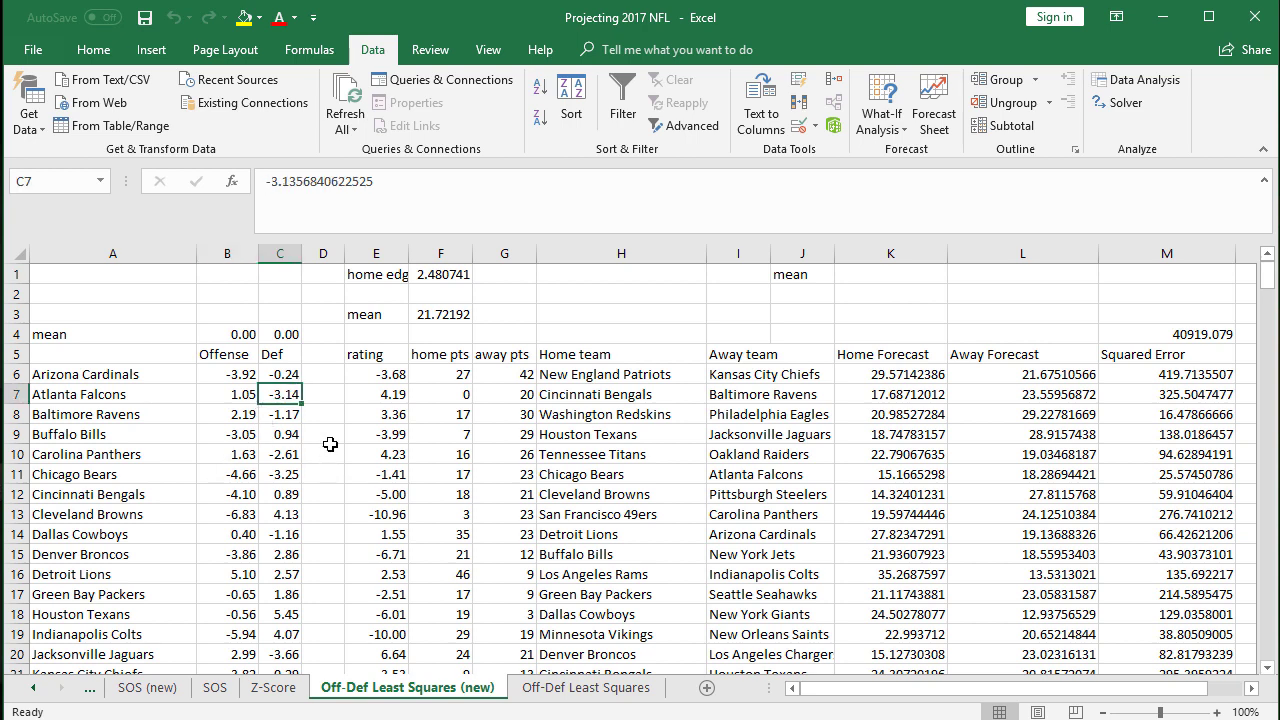
click(286, 472)
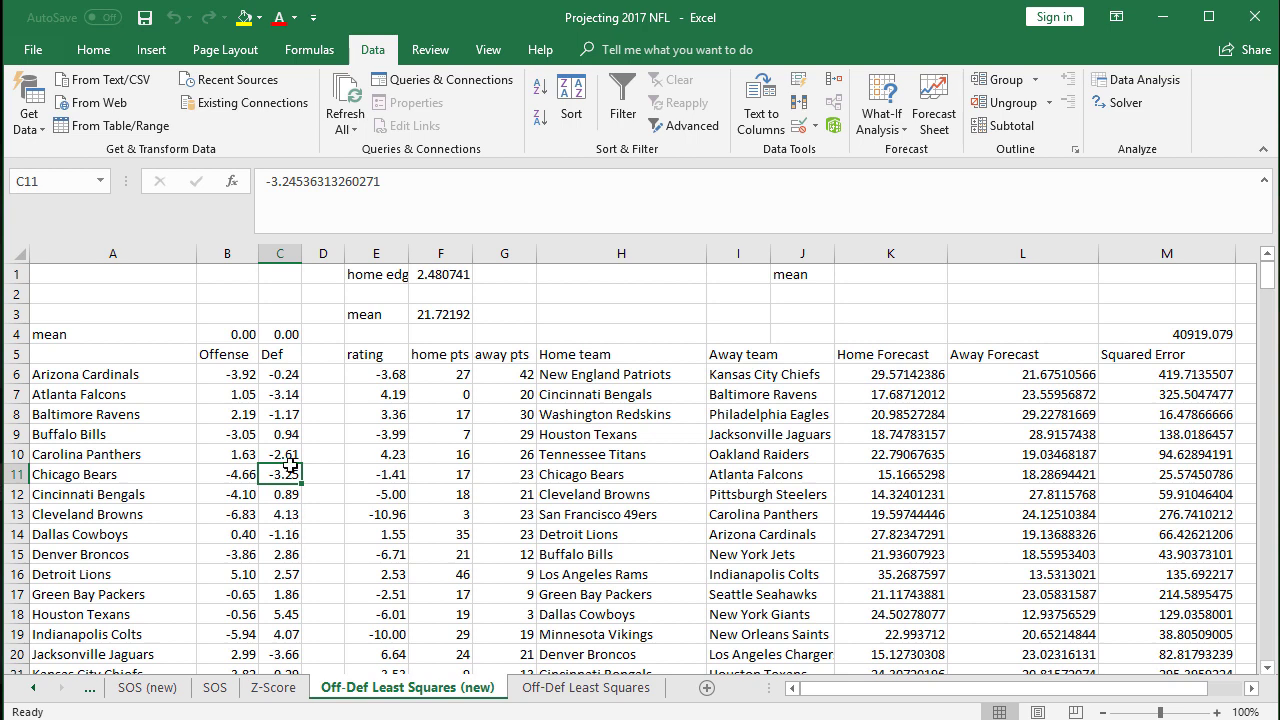
click(283, 650)
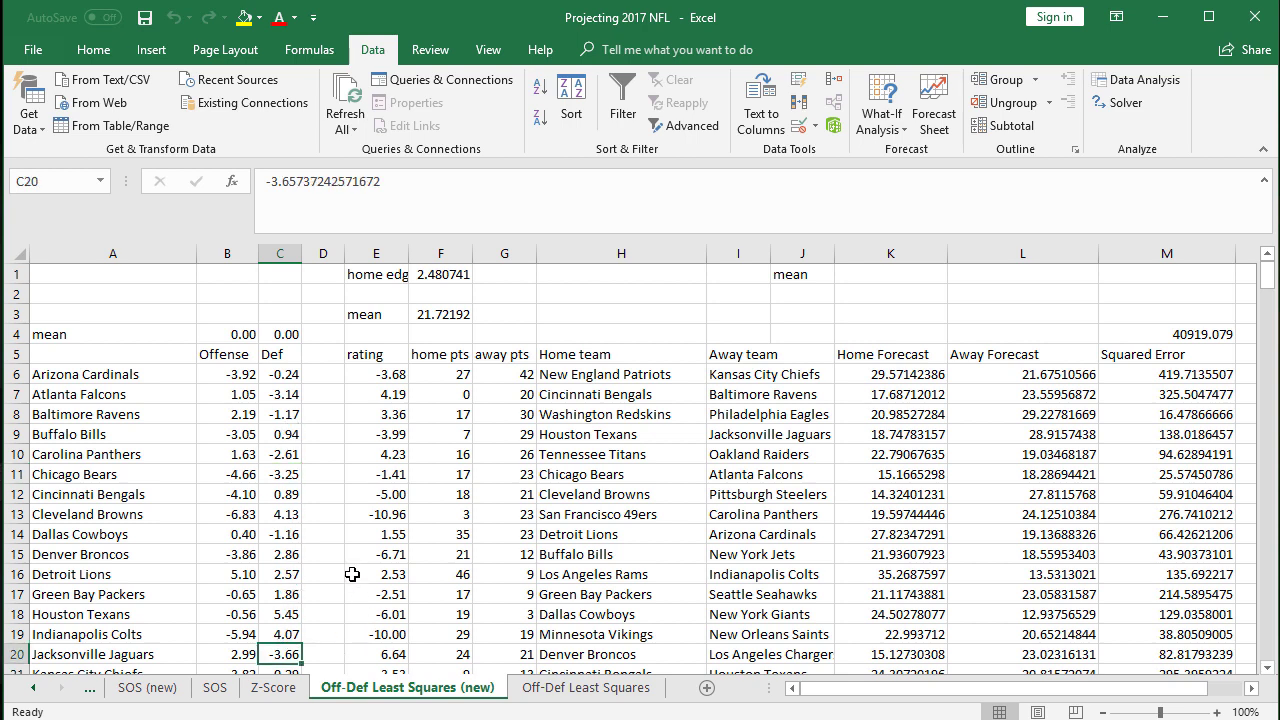
scroll(352, 574, down, 4)
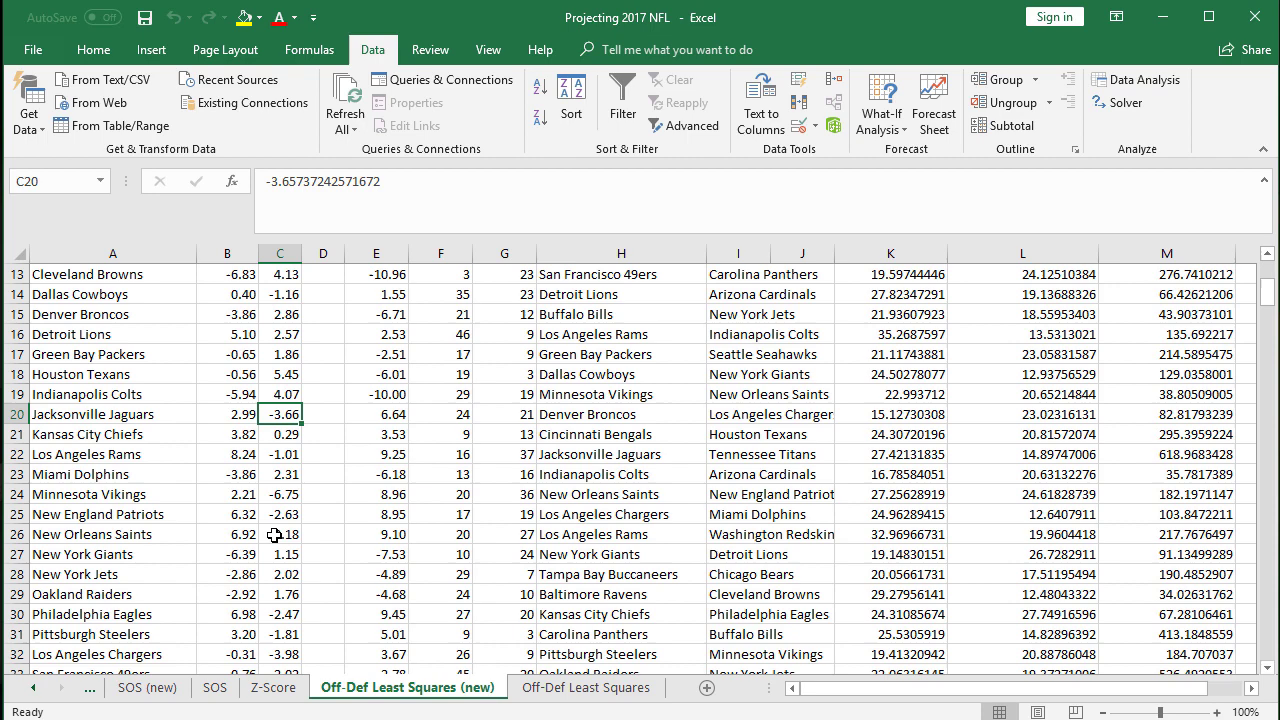
click(276, 494)
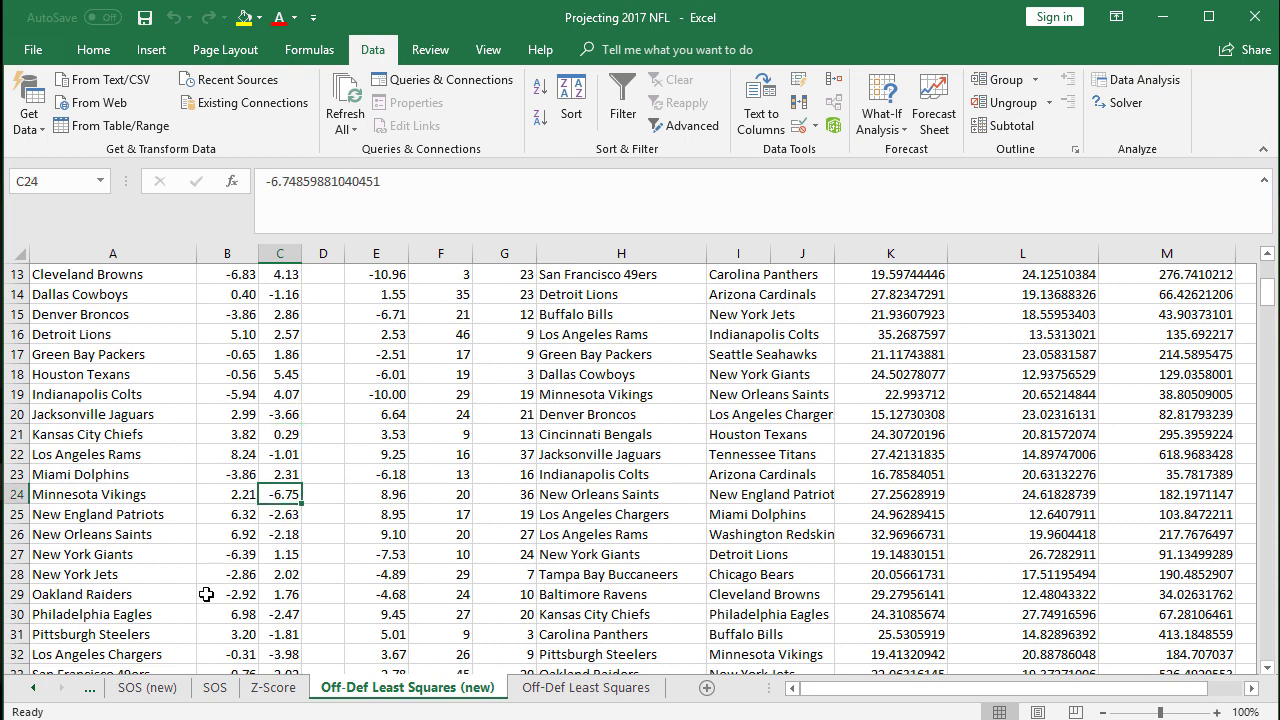
scroll(248, 612, down, 2)
Review the Home Forecast in K6 and the Away Forecast in L6 for the first game
scroll(328, 587, up, 6)
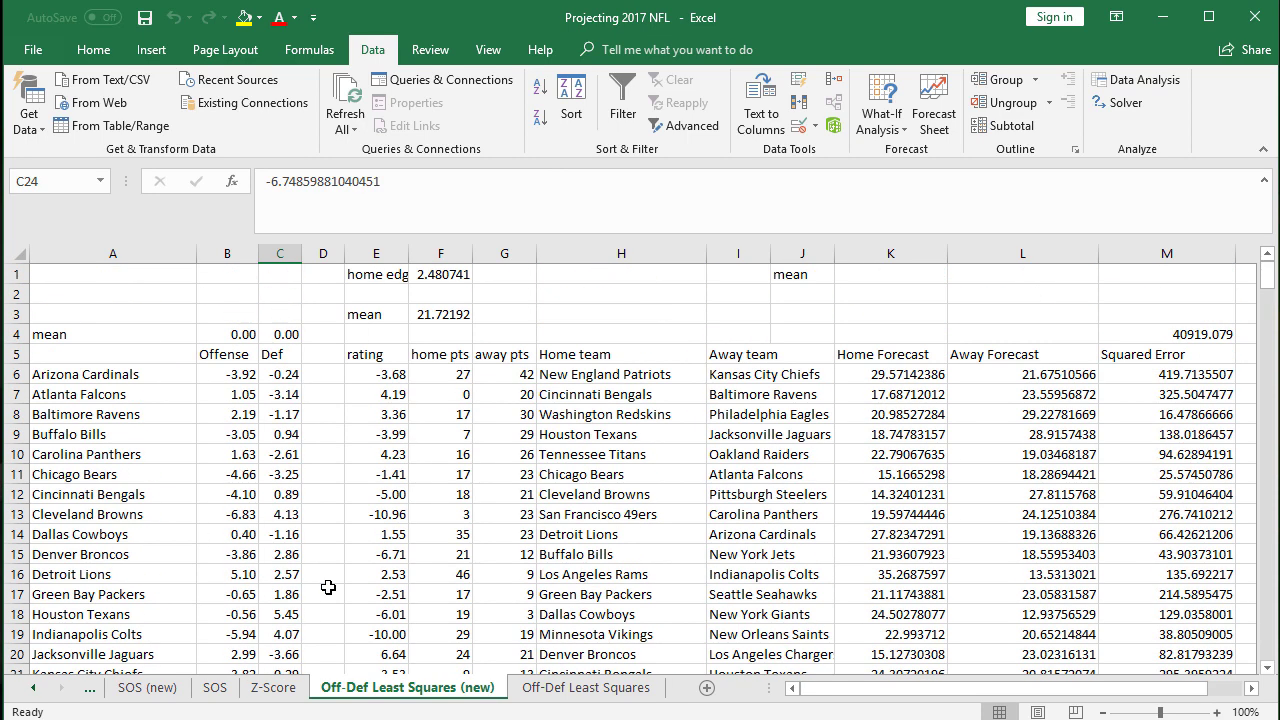
click(869, 374)
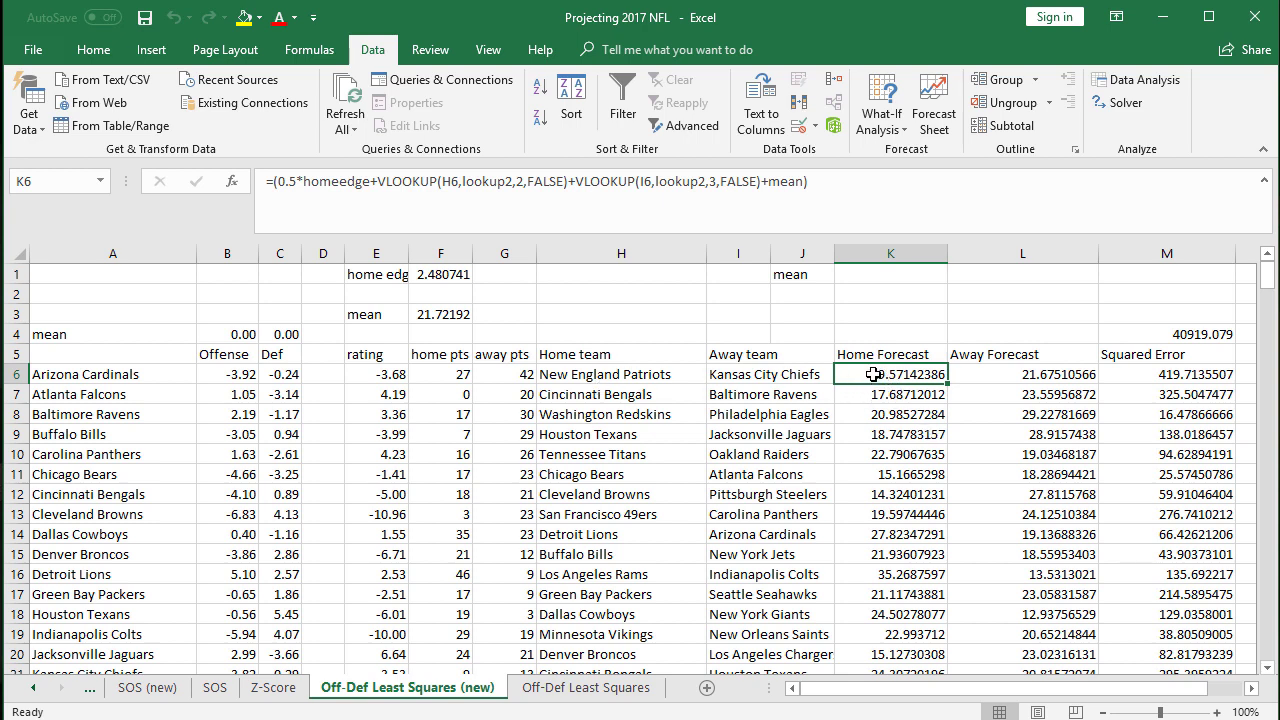
click(991, 374)
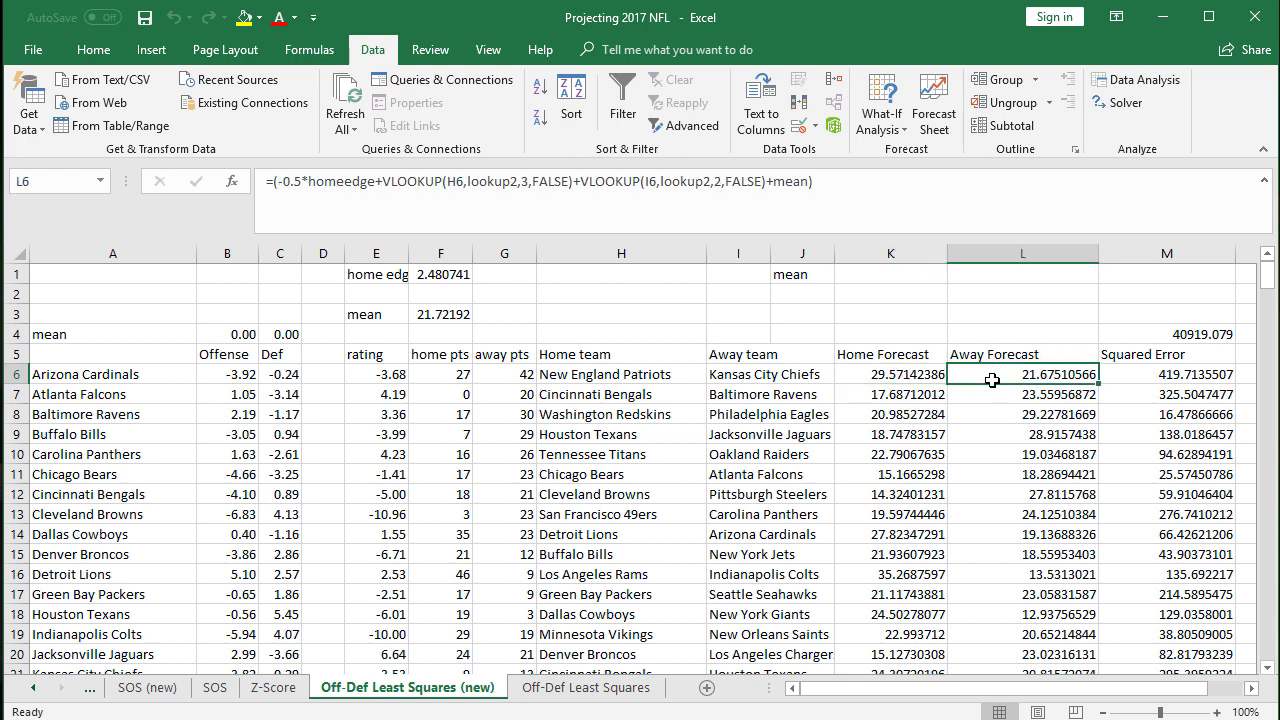
Switch to the Off-Def Least Squares sheet and bring up the game forecasts in rows 262 to 277
click(570, 688)
click(1251, 688)
click(1251, 688)
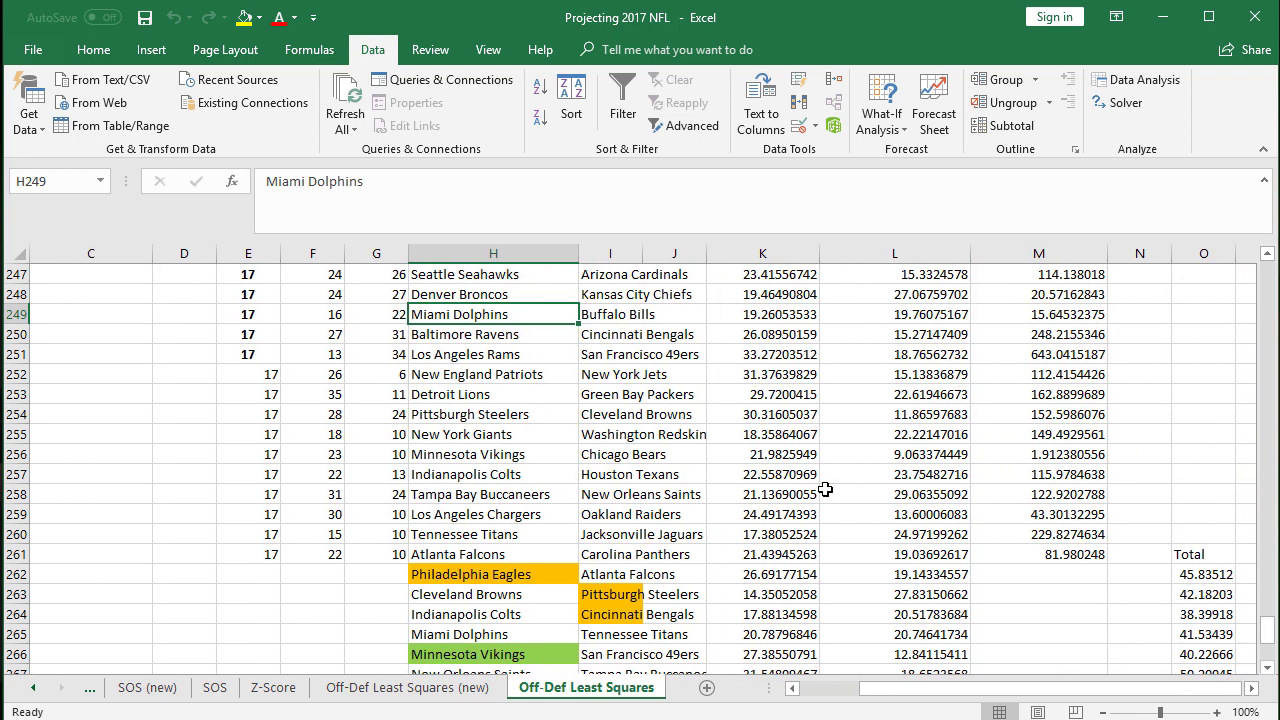
scroll(820, 486, down, 1)
scroll(790, 485, down, 3)
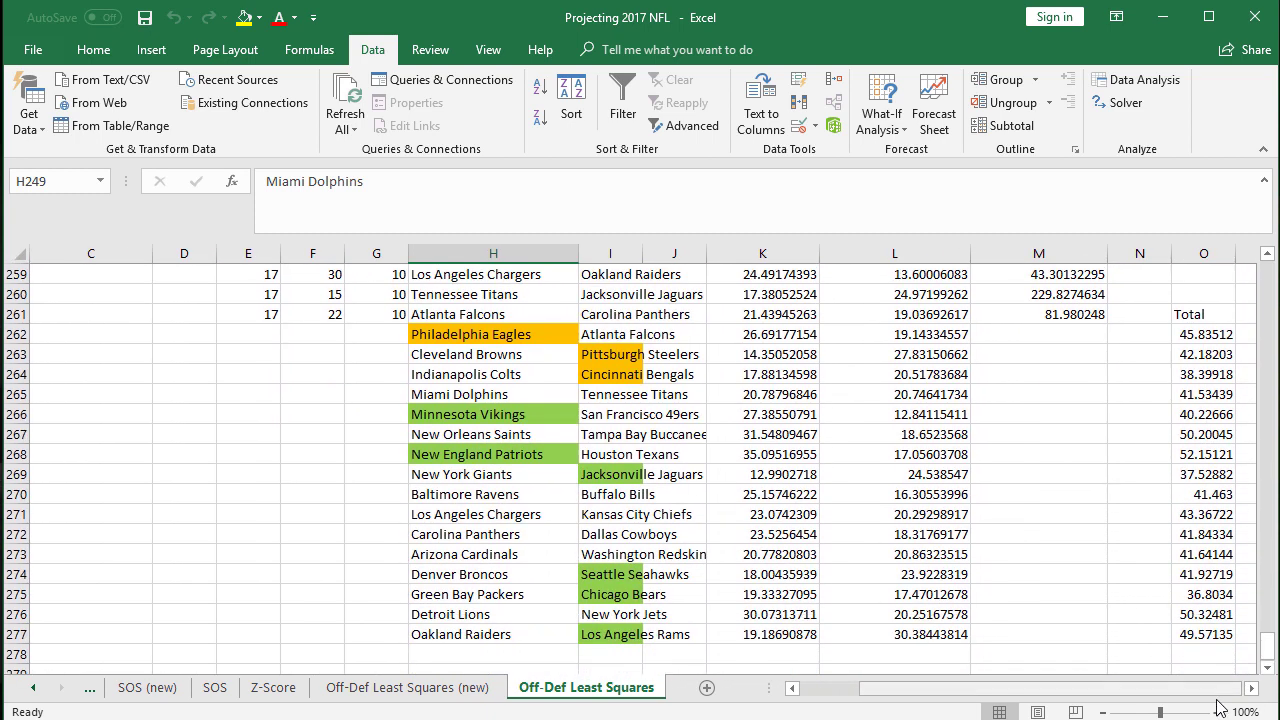
click(1251, 688)
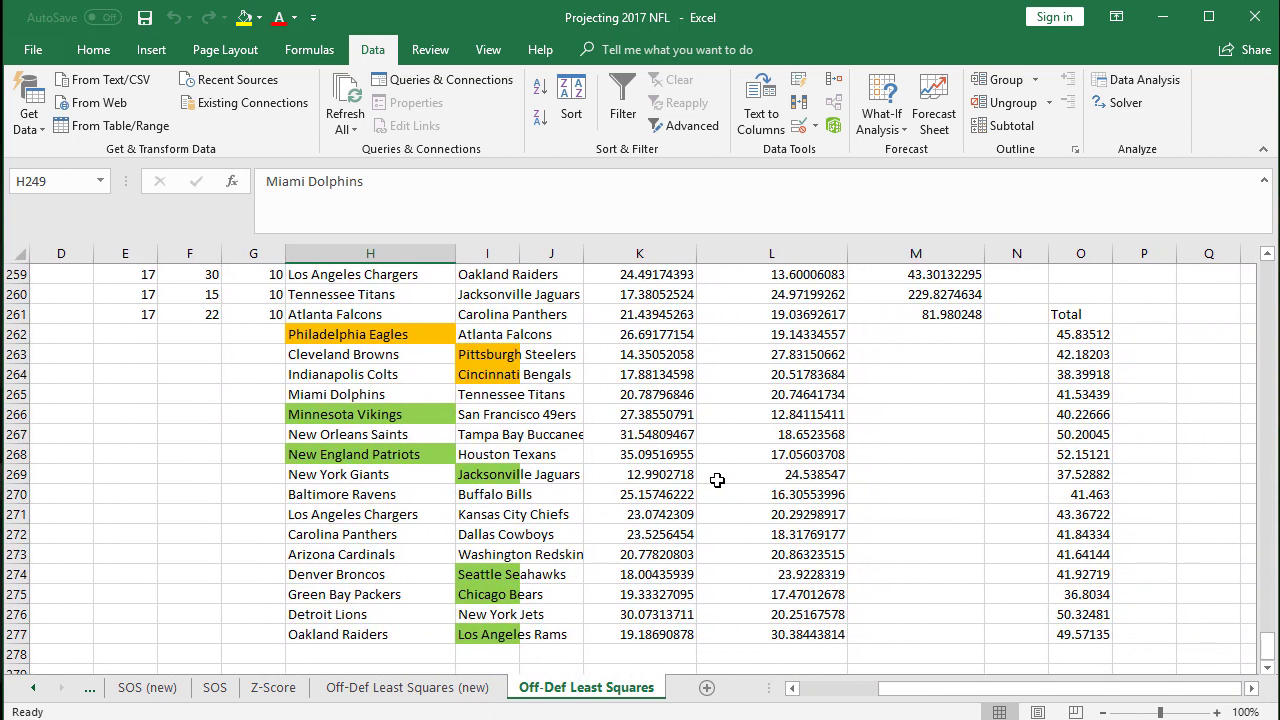
Examine the Minnesota Vikings vs San Francisco 49ers matchup in row 266 and its home and away forecasts in K266:L266
click(386, 414)
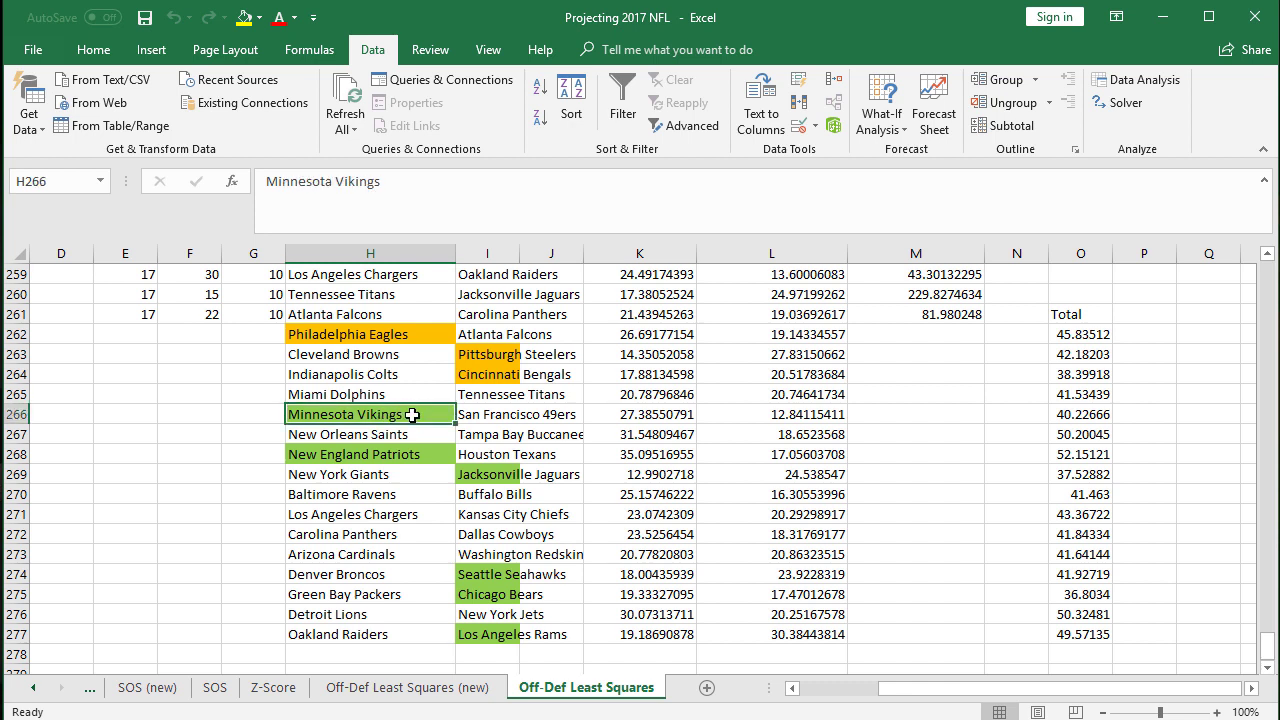
click(480, 415)
click(626, 415)
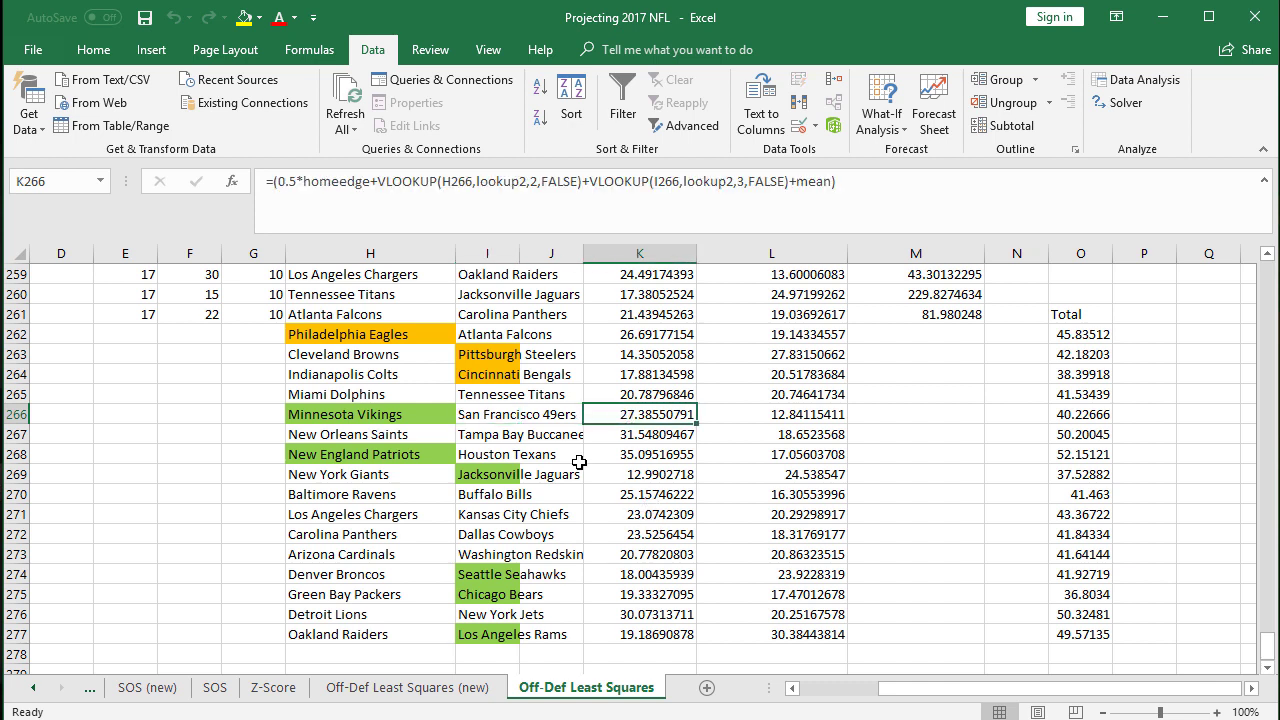
click(758, 416)
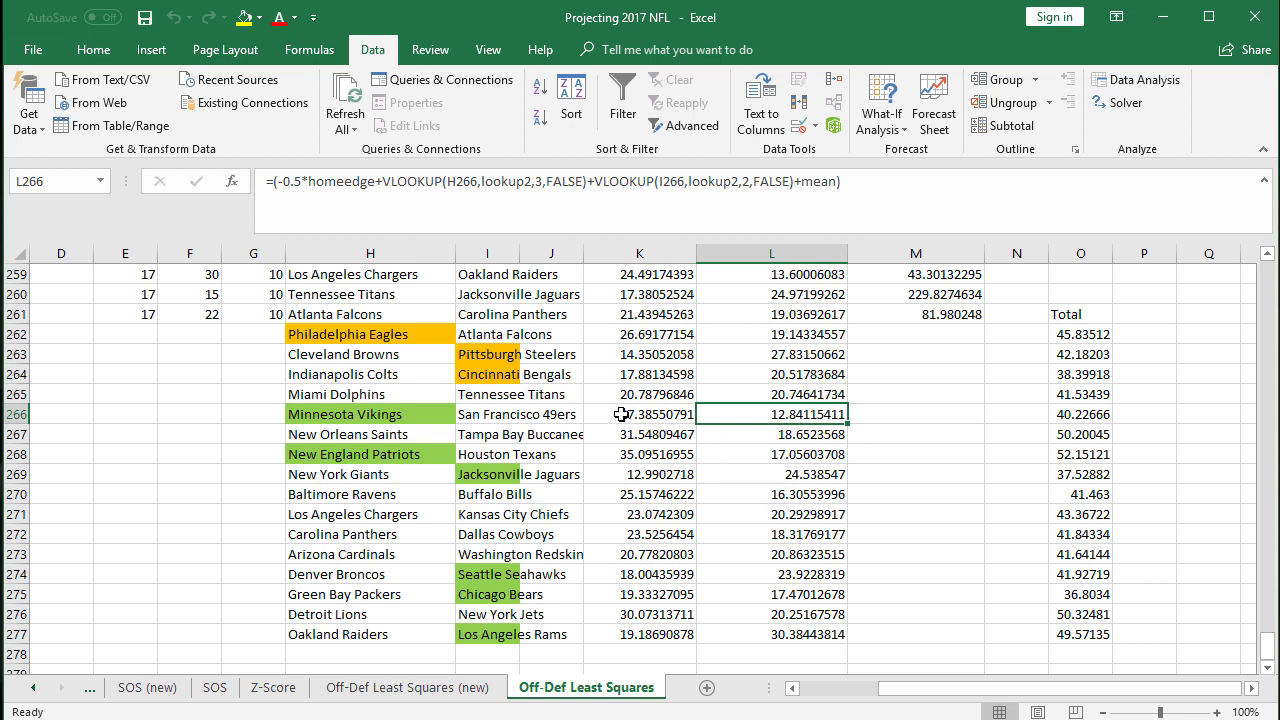
drag(622, 415, 770, 415)
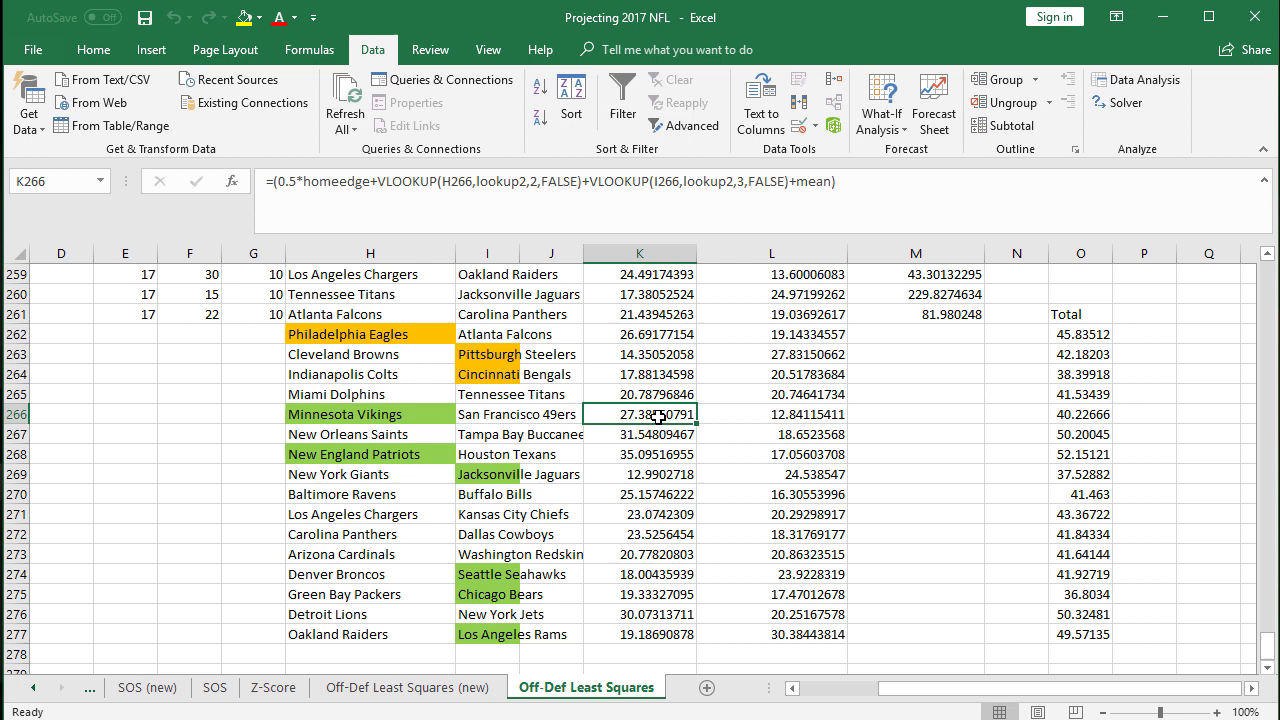
drag(645, 413, 764, 416)
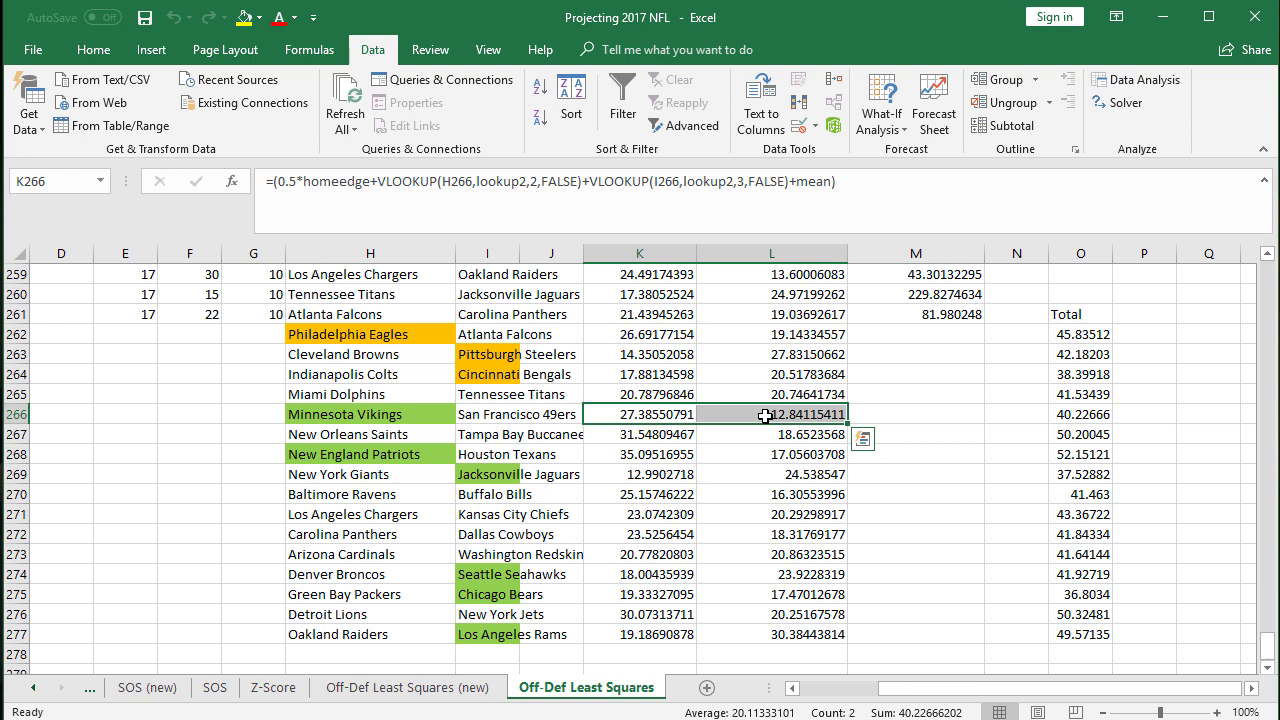
click(310, 414)
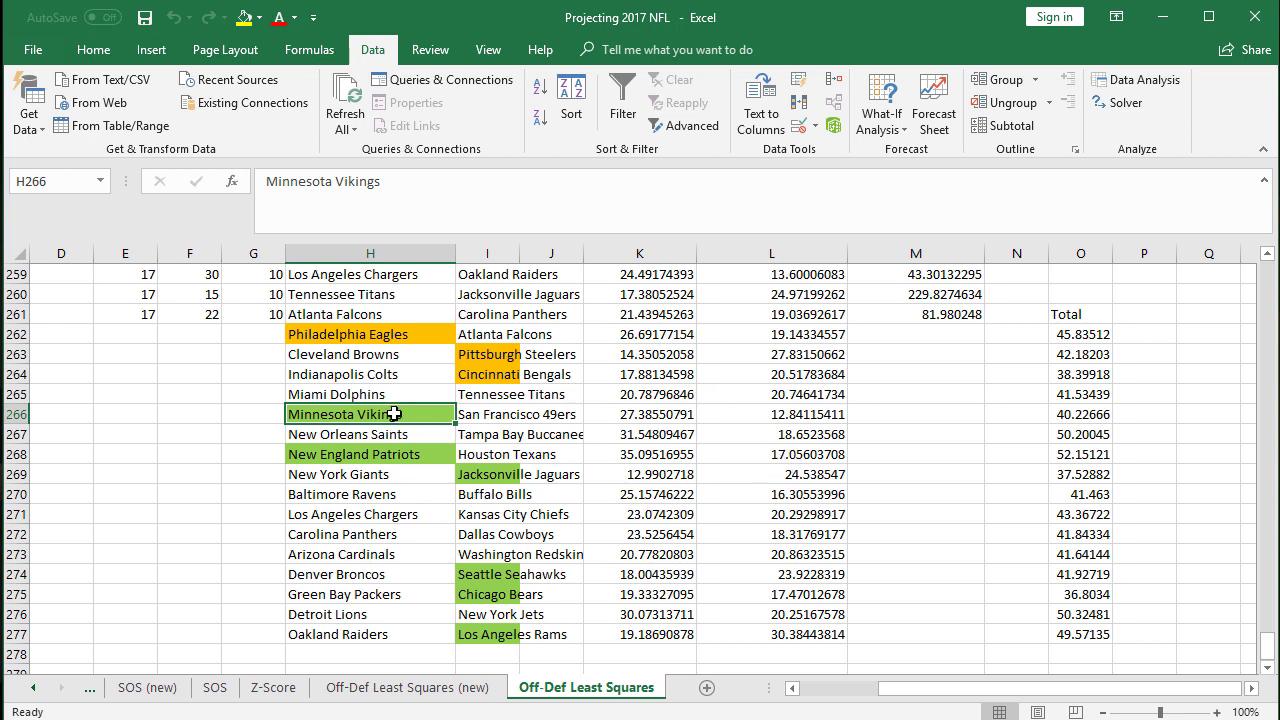
Examine the home and away forecasts in K268:L268 for the New England Patriots vs Houston Texans game
drag(616, 456, 732, 451)
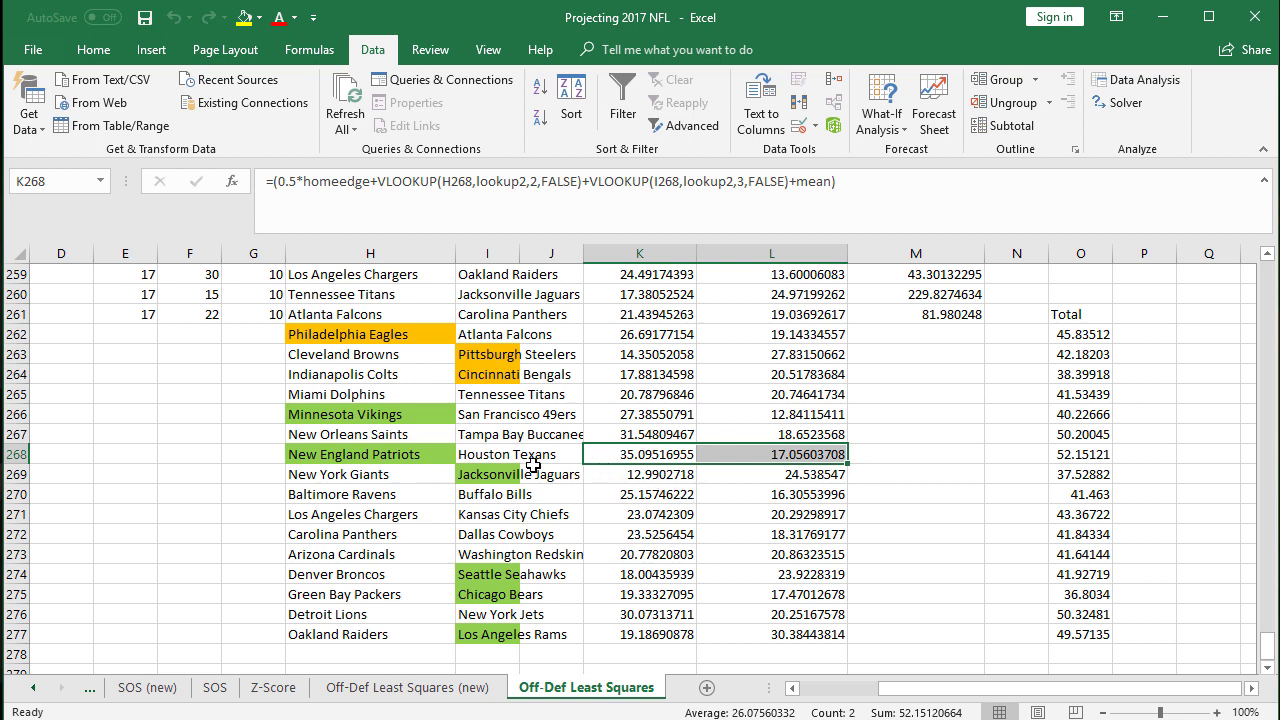
click(792, 455)
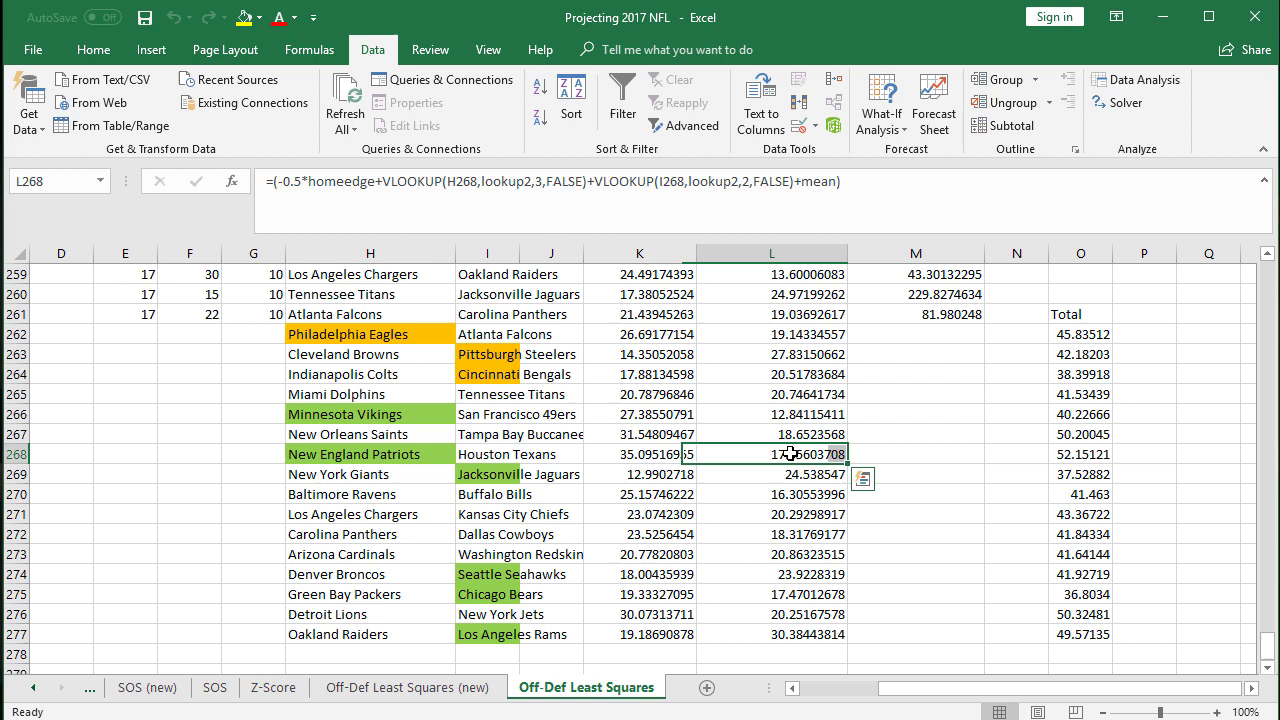
click(622, 456)
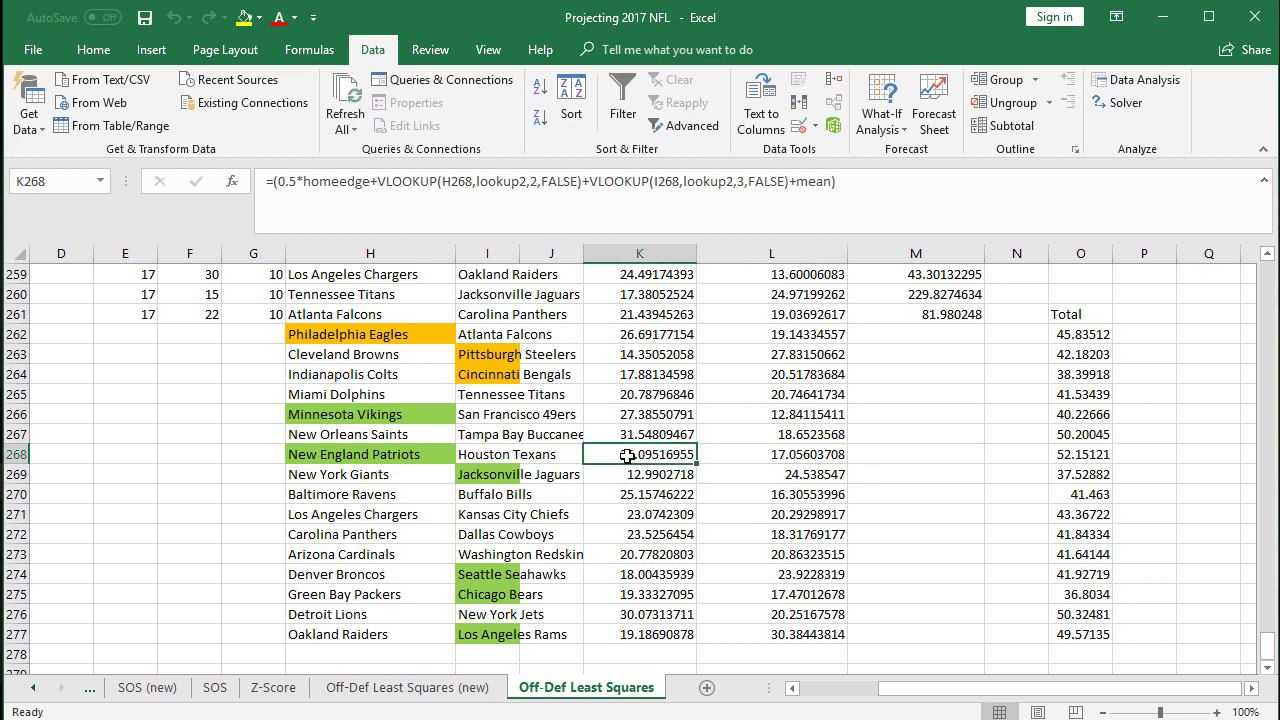
Examine the New York Giants vs Jacksonville Jaguars matchup in row 269 and its home and away forecasts in K269:L269
drag(326, 478, 505, 476)
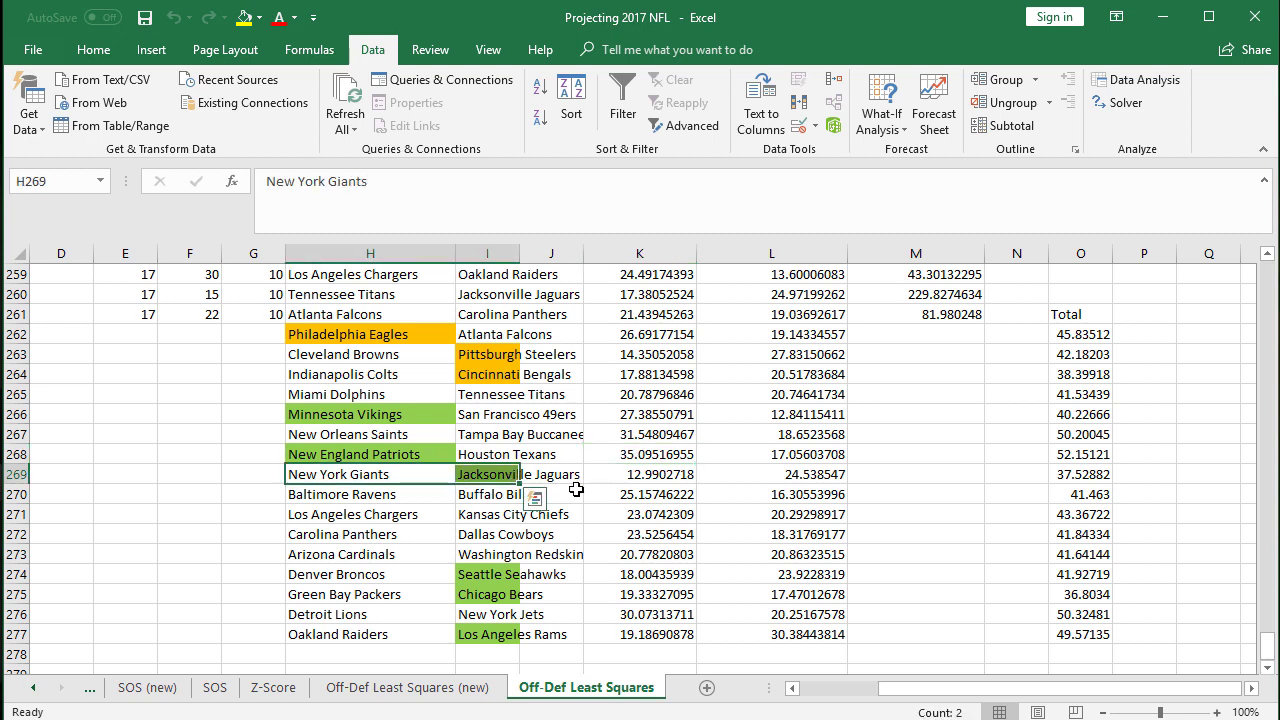
click(763, 473)
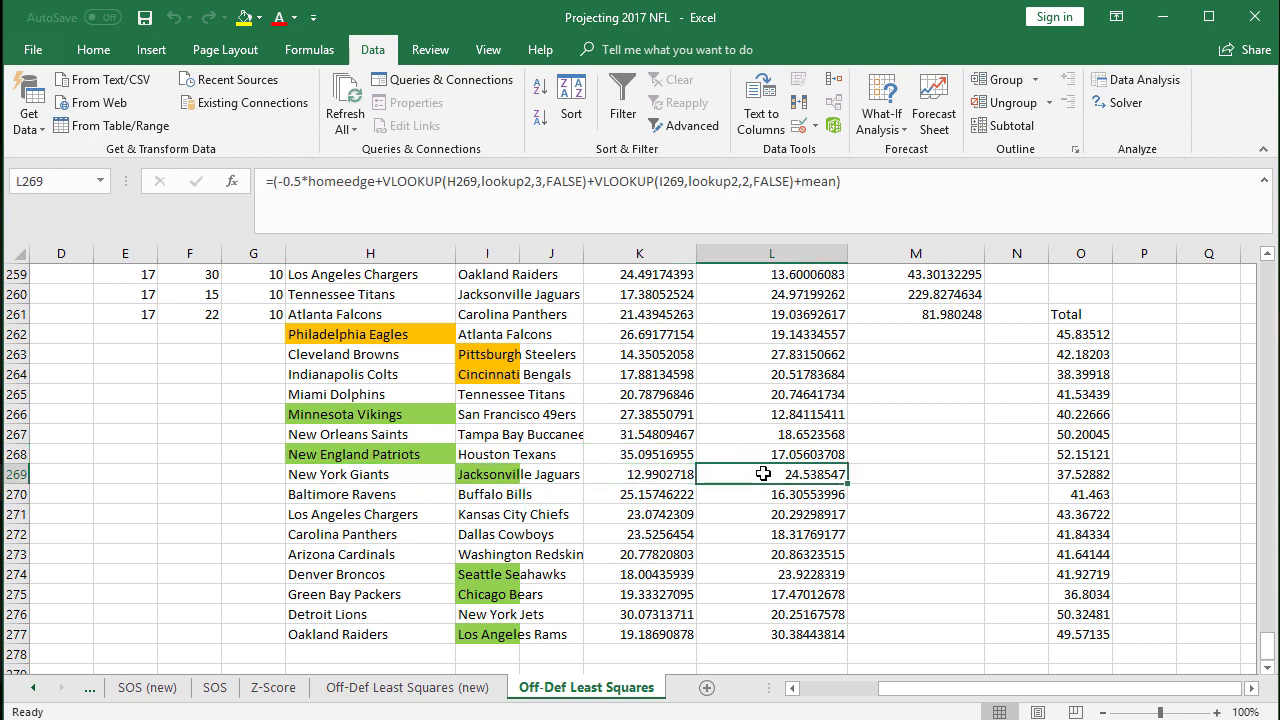
click(662, 473)
click(769, 473)
click(336, 477)
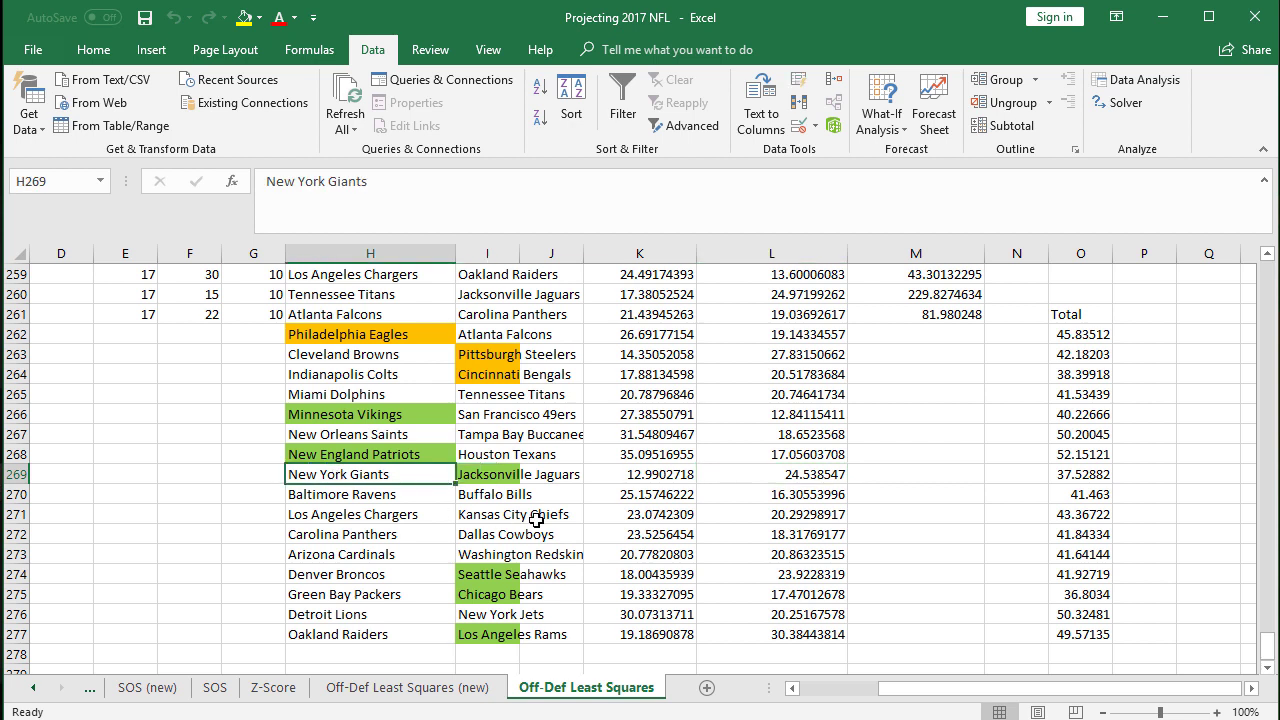
click(493, 474)
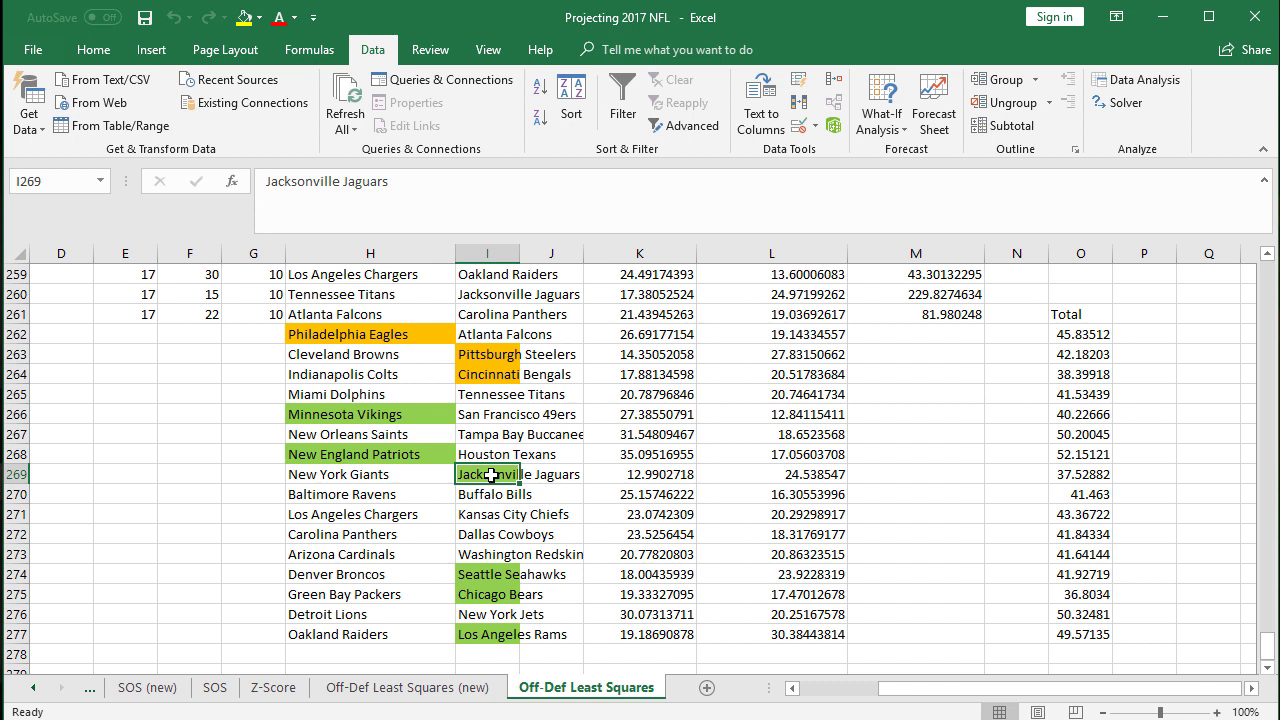
click(357, 474)
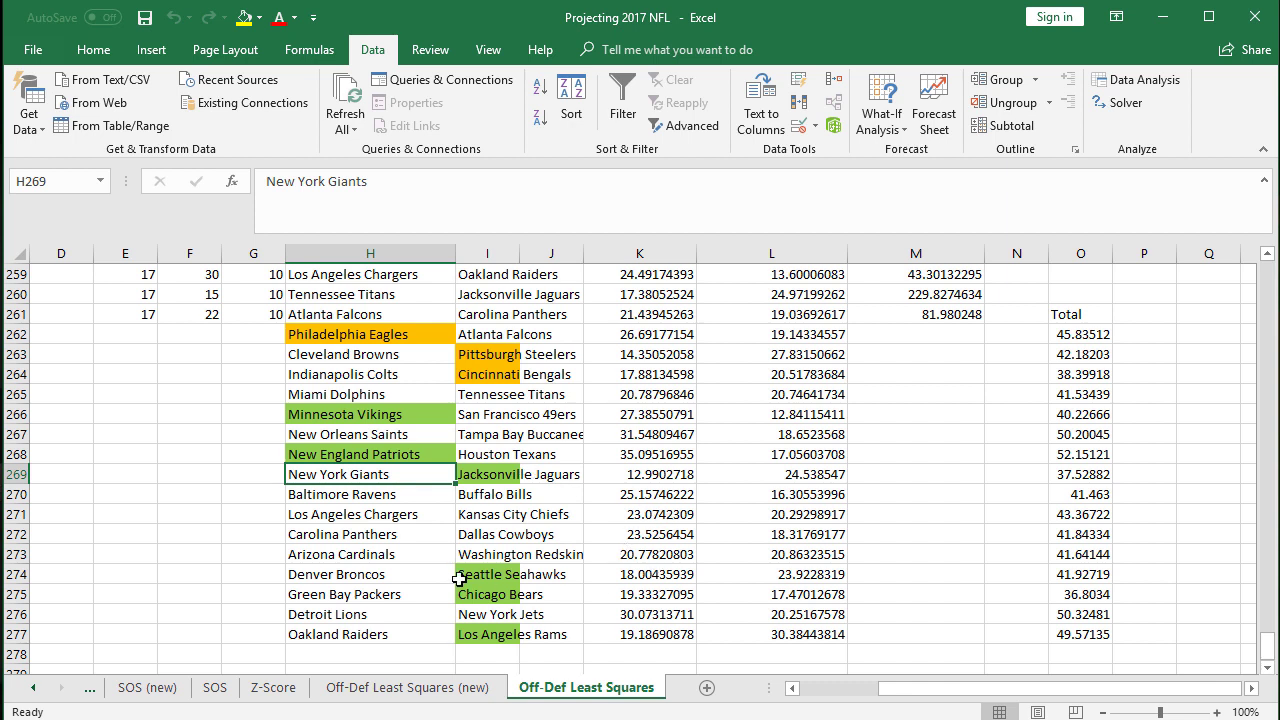
Examine the home and away forecast formulas in K274:L274 for the Denver Broncos vs Seattle Seahawks game
click(497, 576)
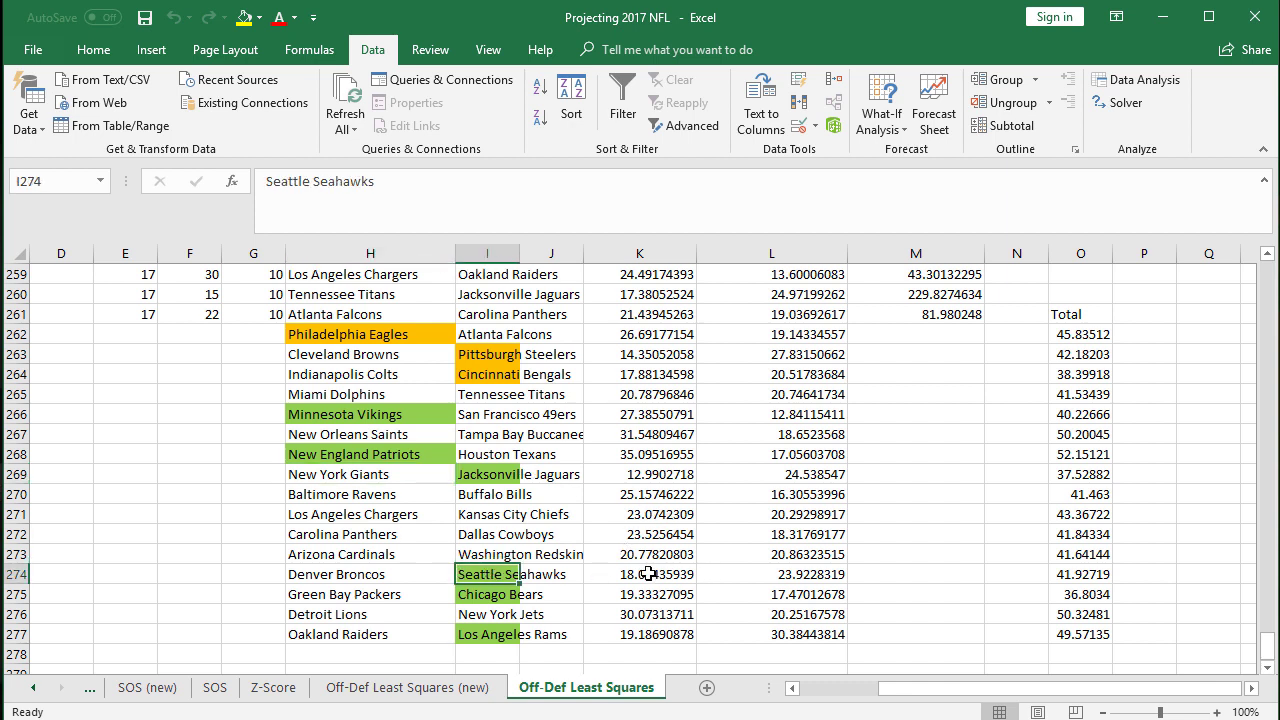
drag(785, 572, 655, 575)
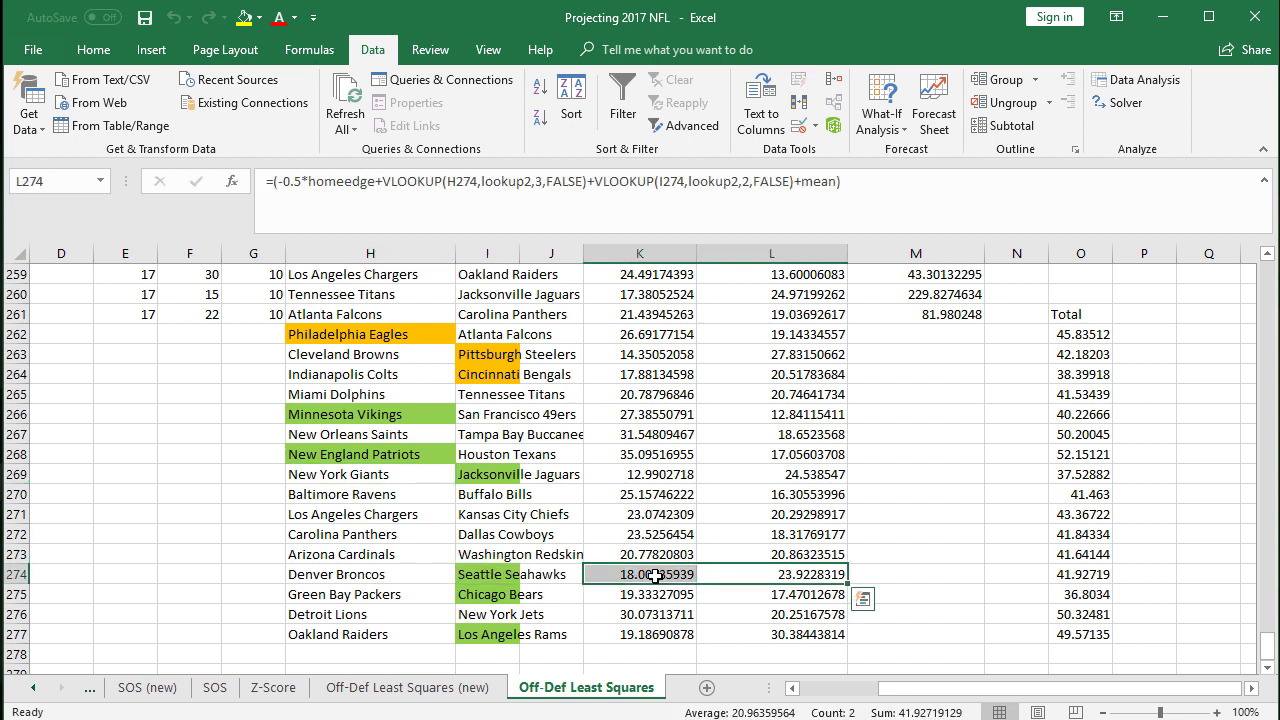
click(778, 571)
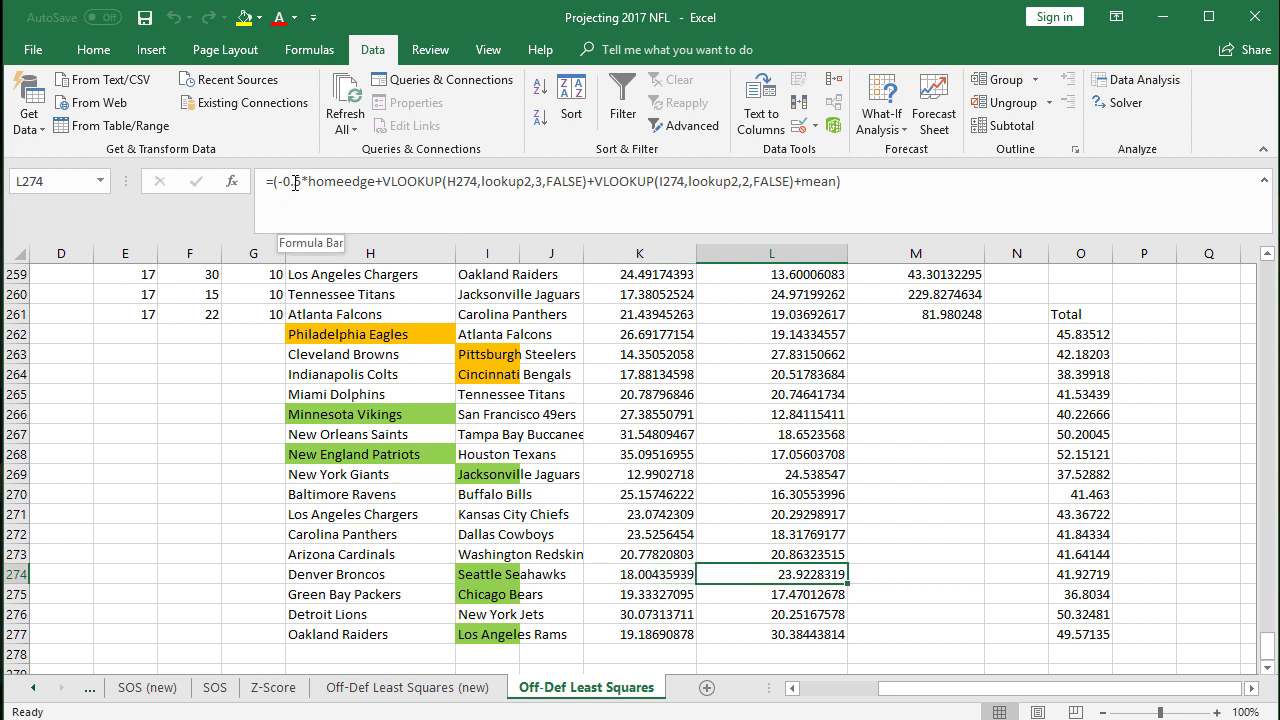
click(639, 577)
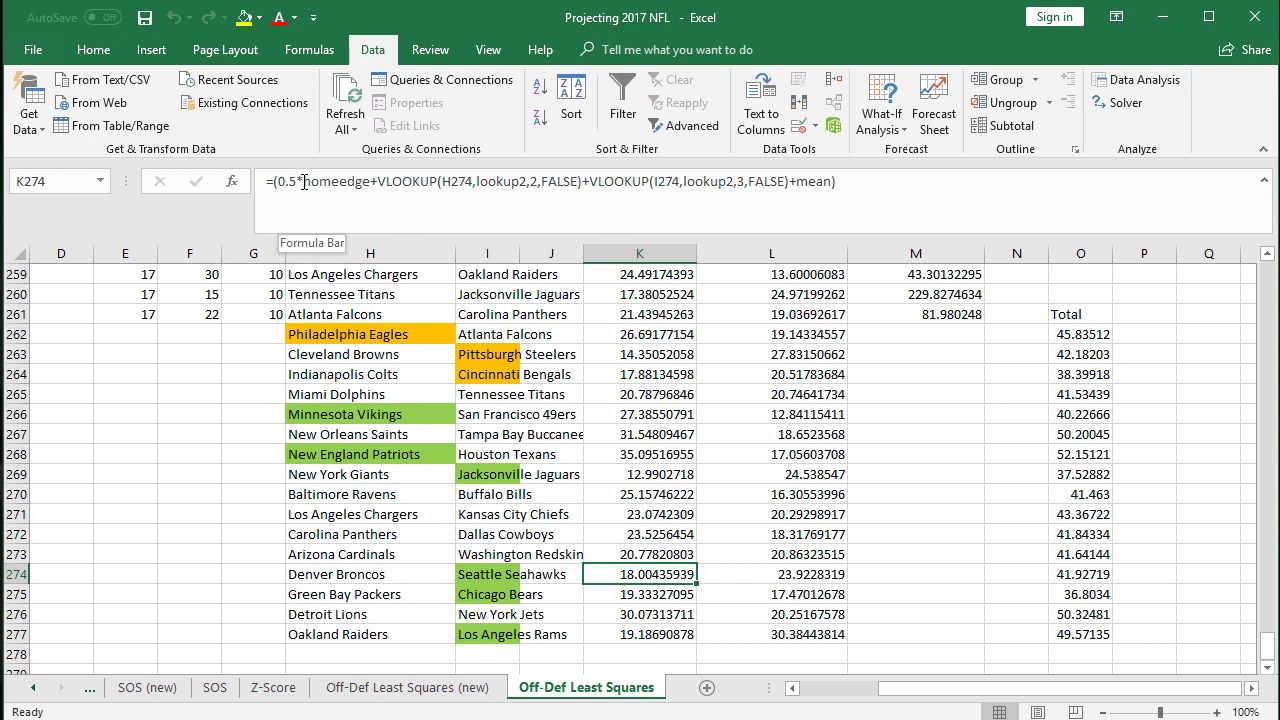
click(338, 575)
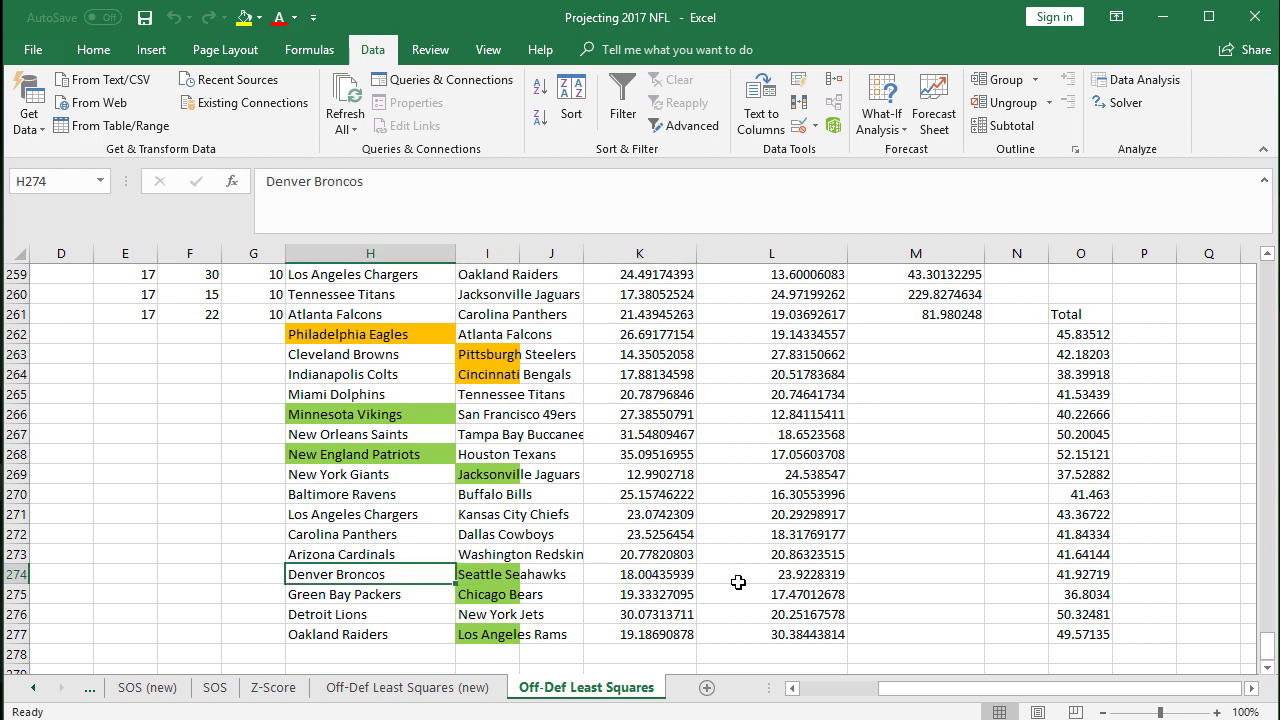
click(656, 578)
click(720, 576)
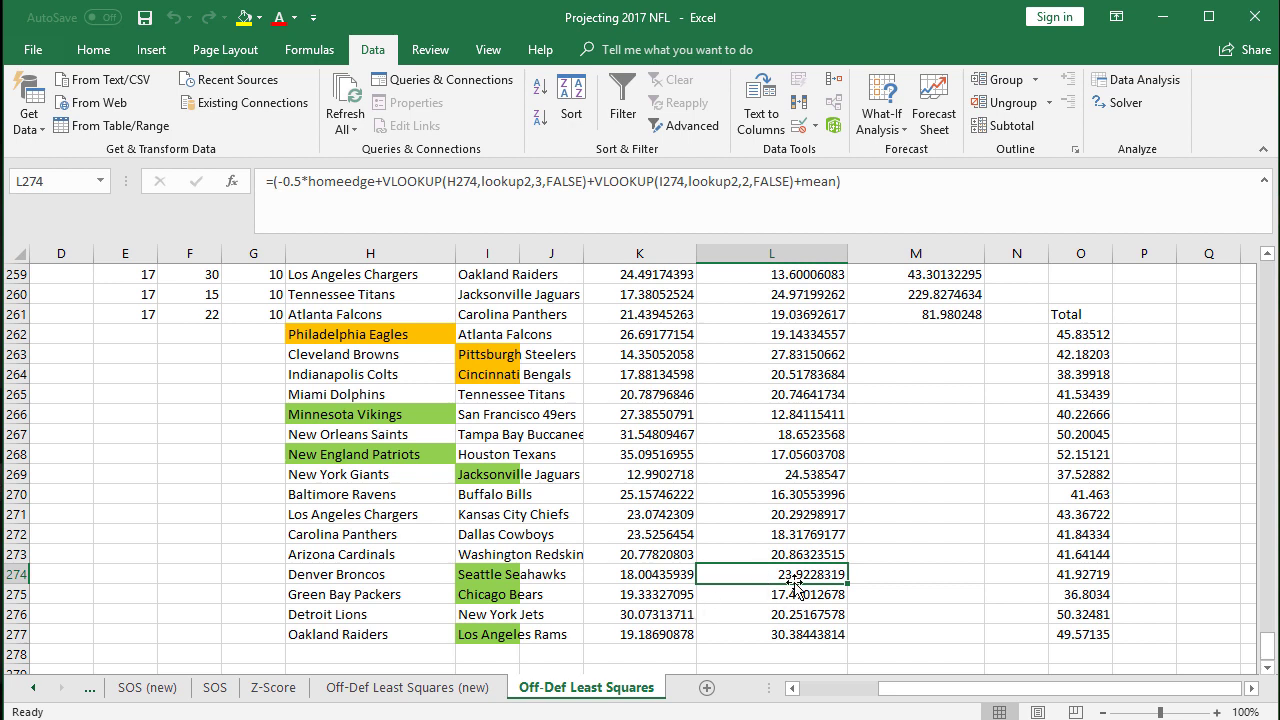
Review the Denver Broncos and Seattle Seahawks team entries in H274 and I274
click(450, 574)
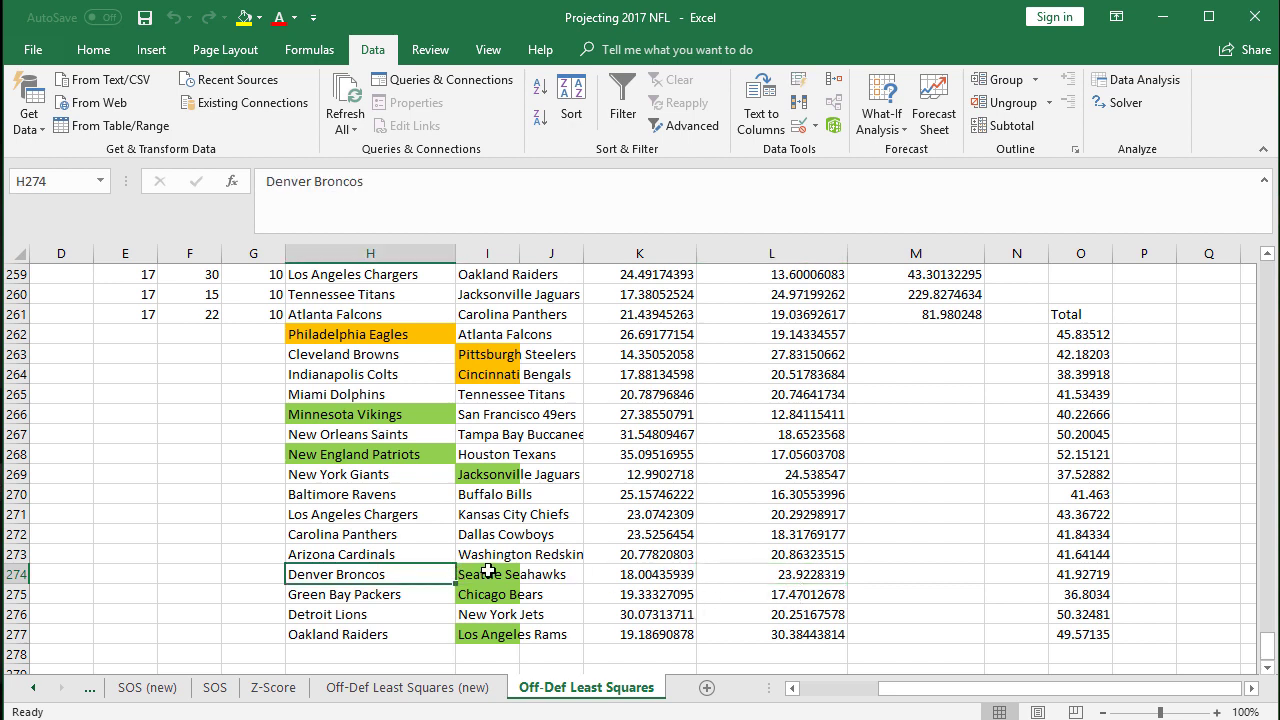
click(488, 572)
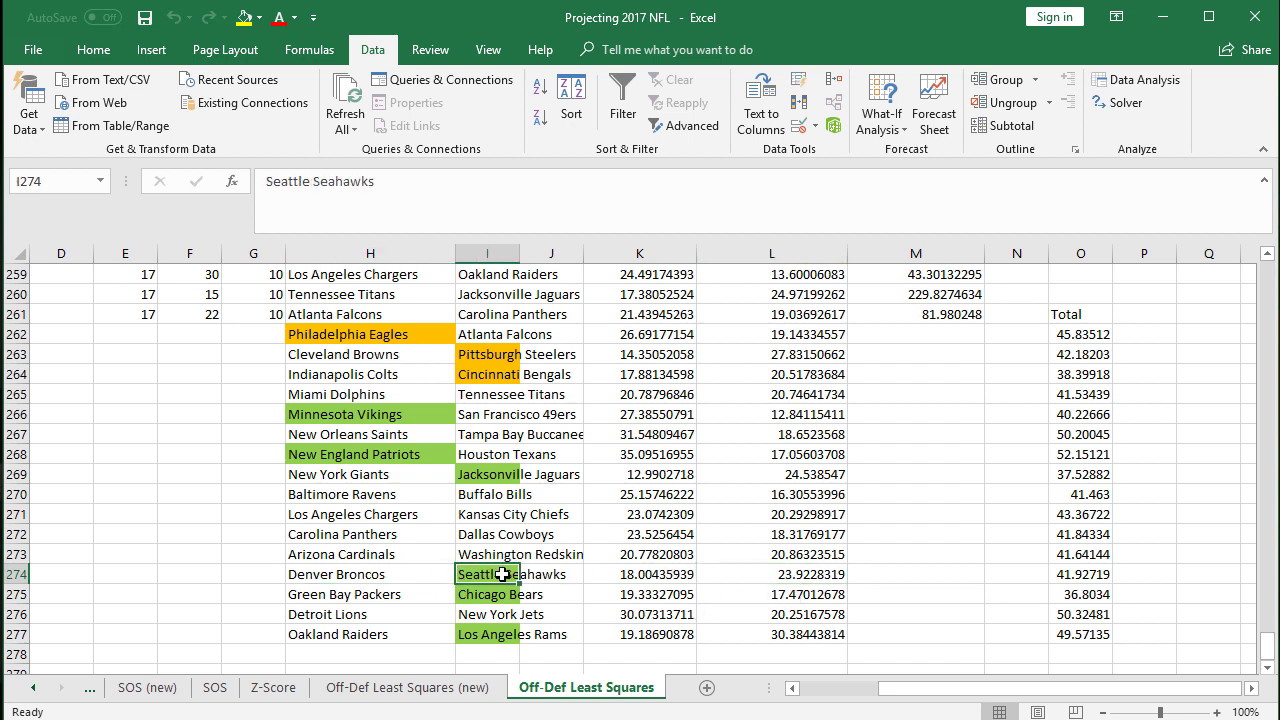
click(374, 576)
click(493, 586)
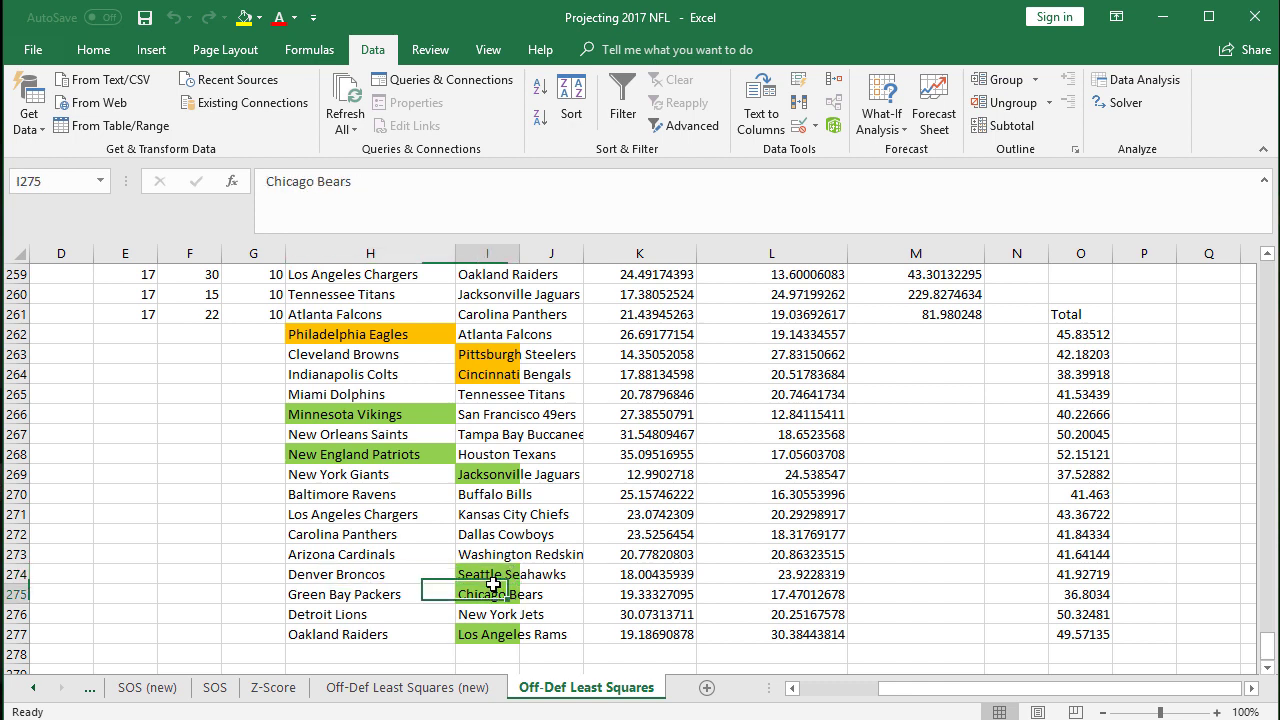
drag(493, 578, 493, 592)
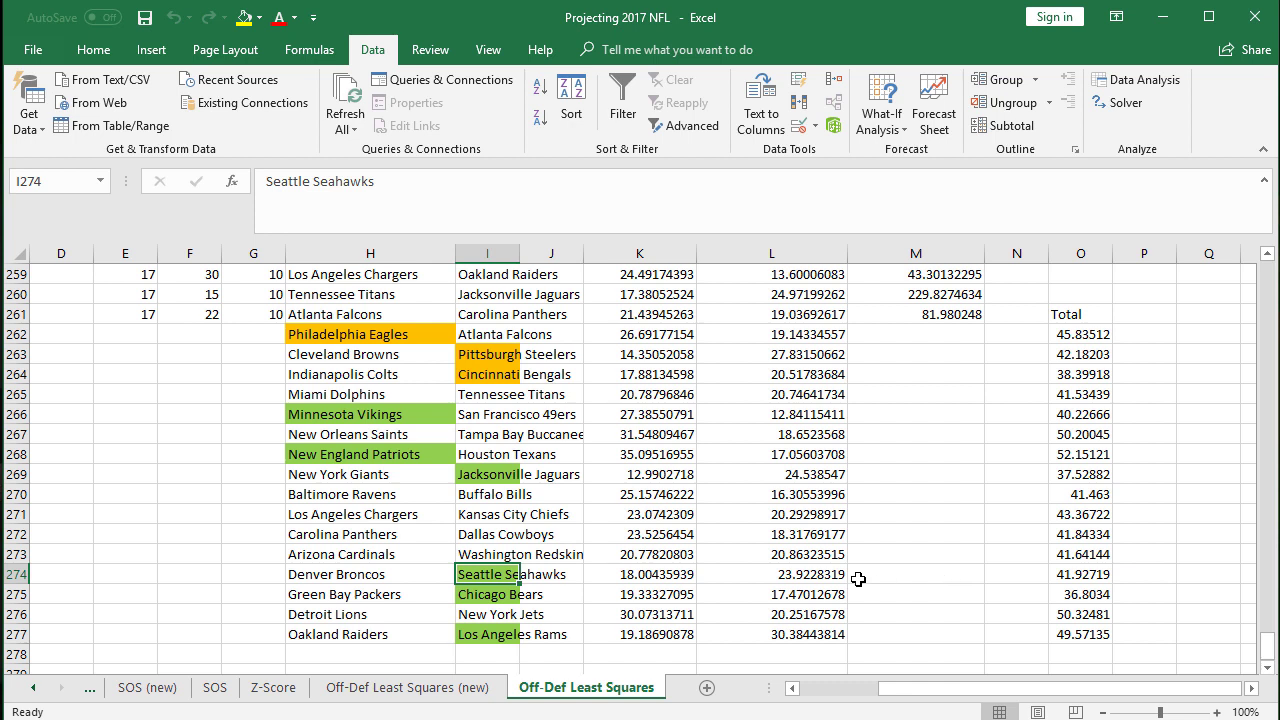
click(340, 575)
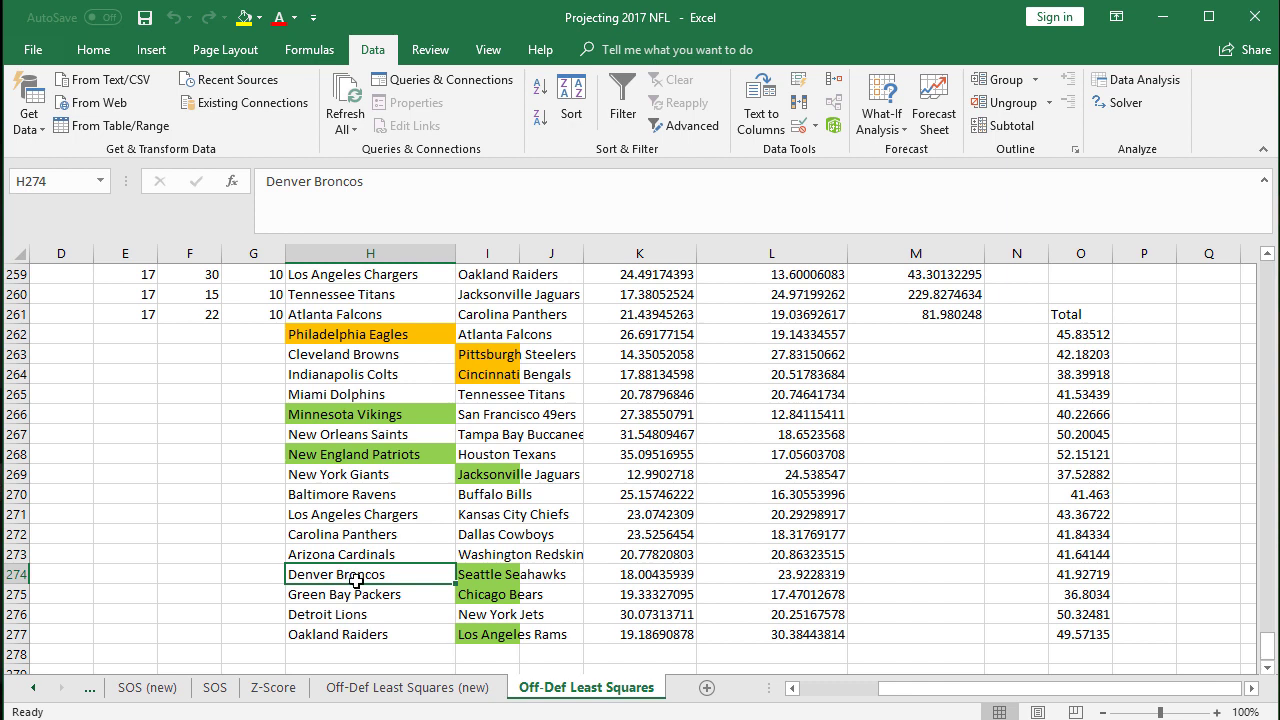
Examine the Green Bay Packers vs Chicago Bears matchup in row 275 and its forecast formulas in K275 and L275
click(360, 592)
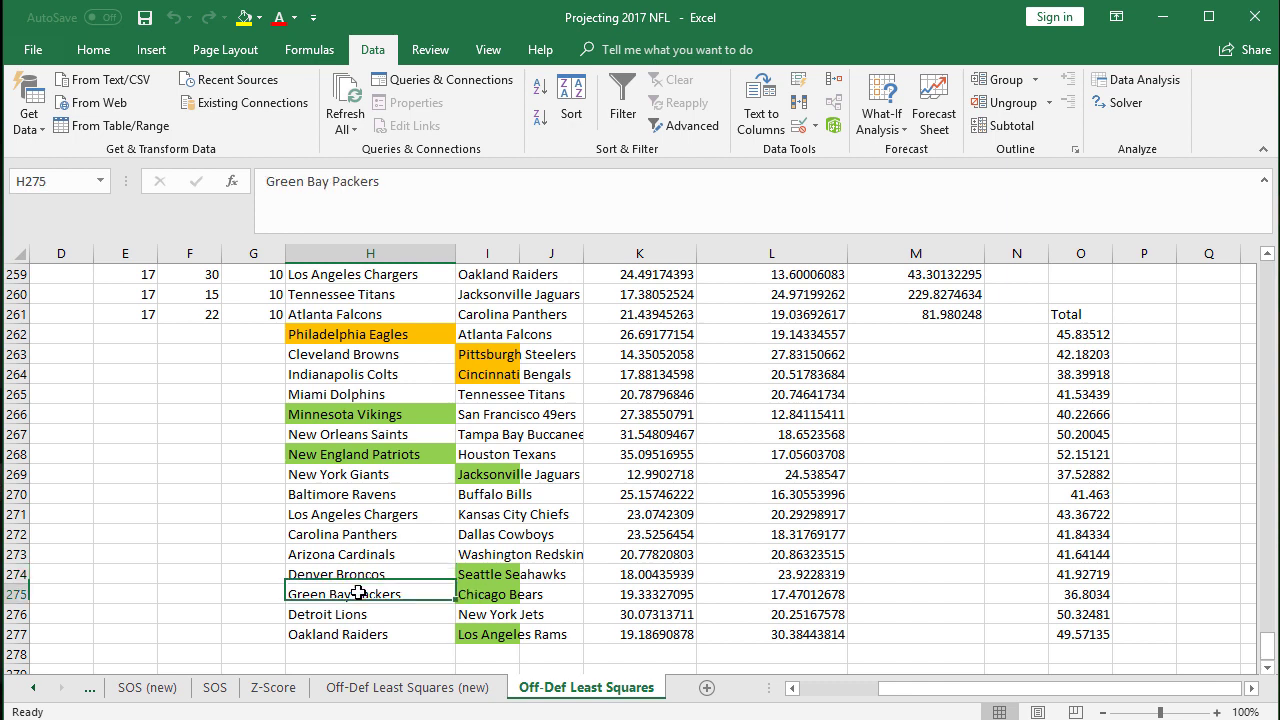
click(476, 592)
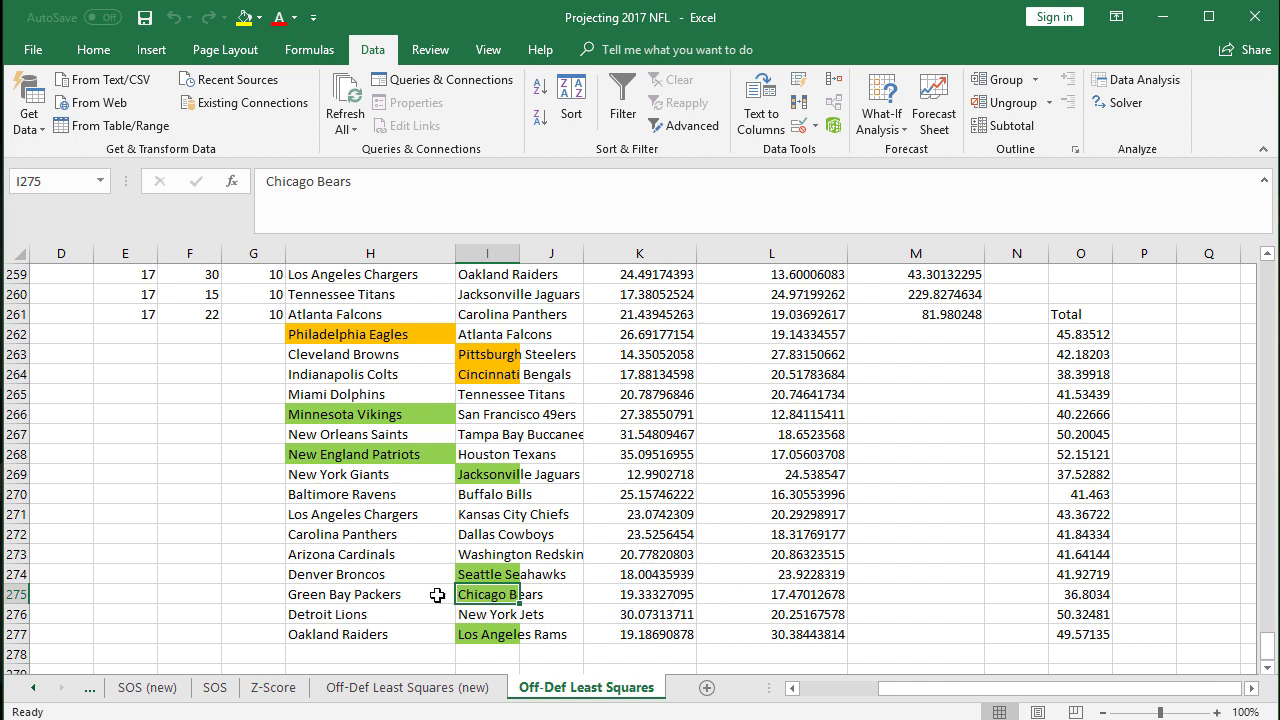
drag(394, 594, 505, 612)
click(640, 594)
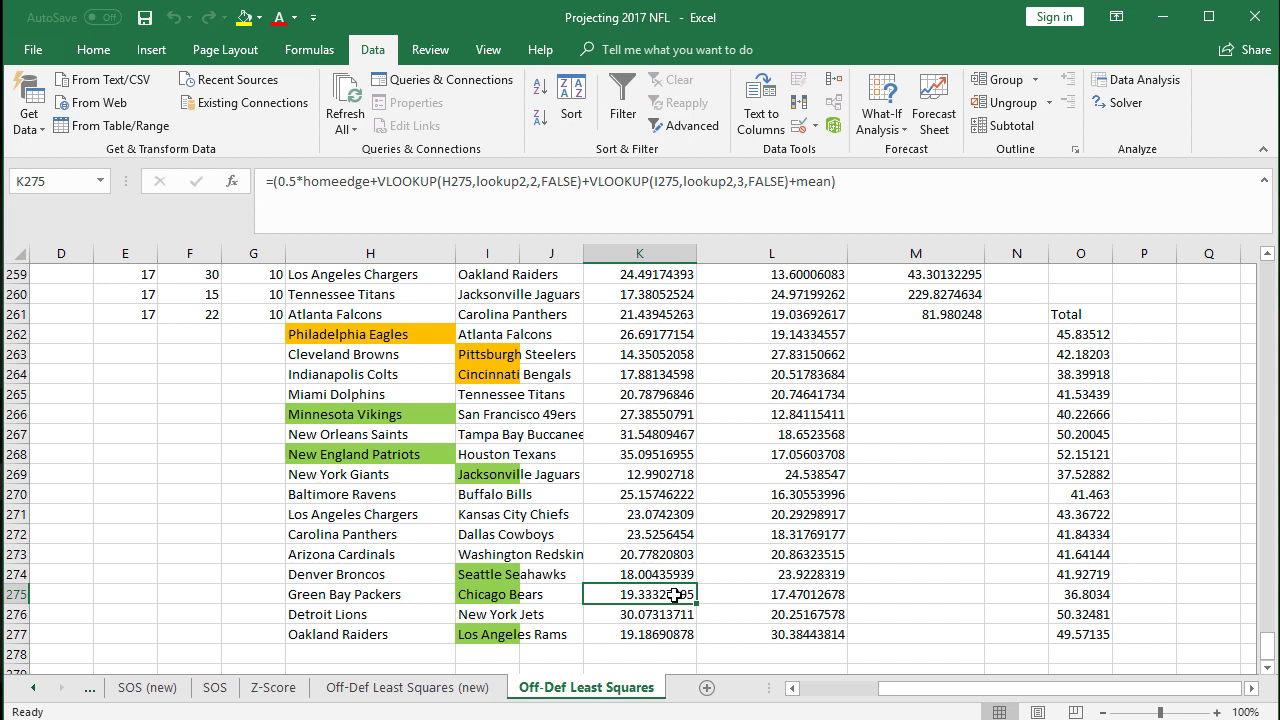
click(786, 595)
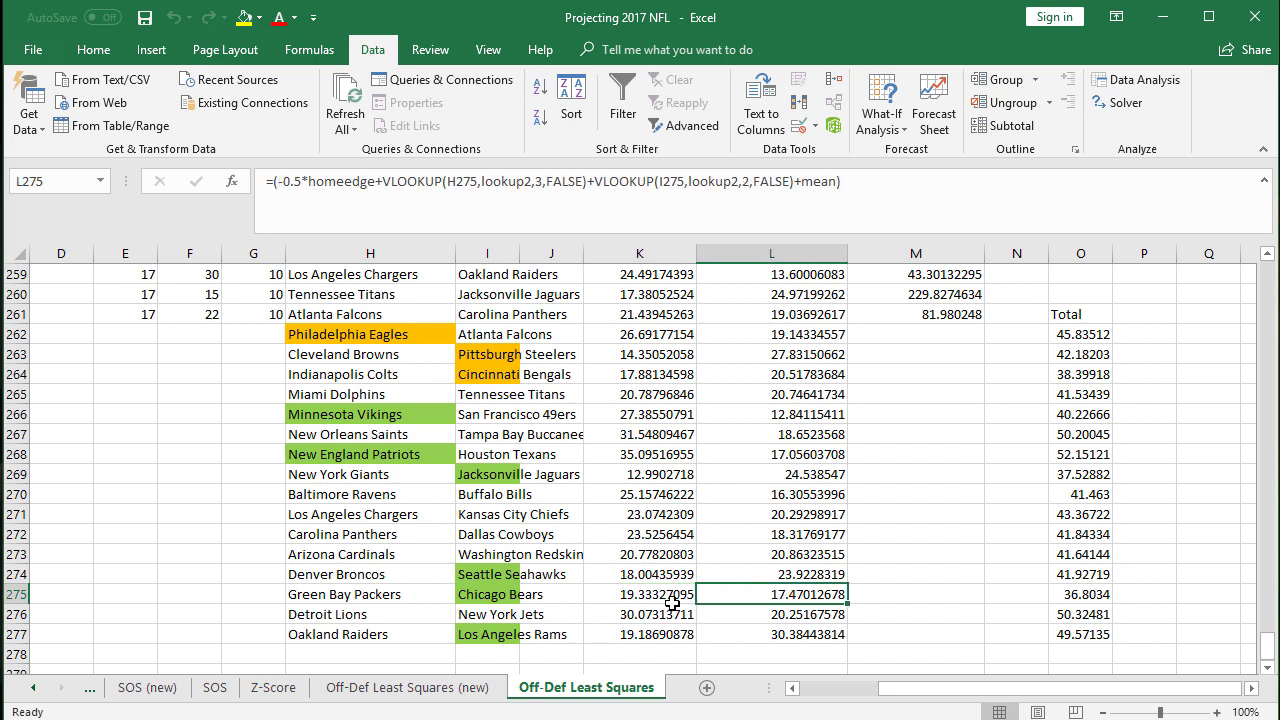
click(345, 594)
click(497, 592)
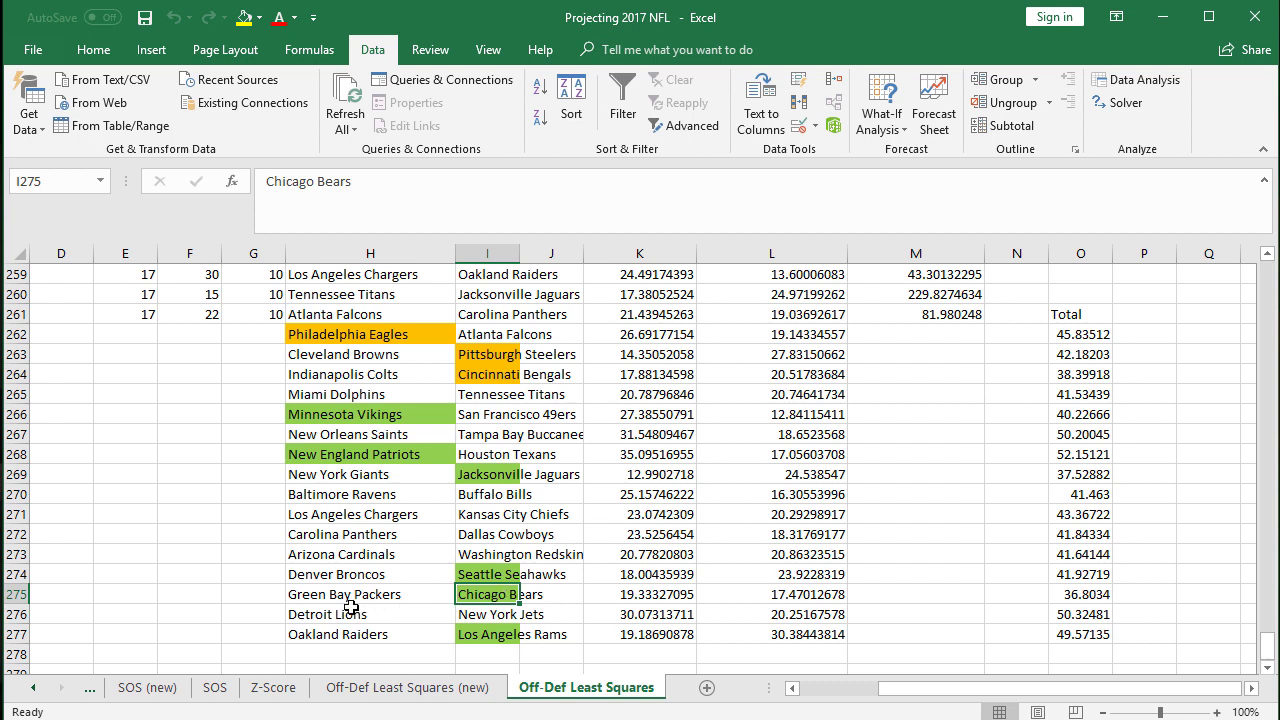
Compare the home and away forecasts in K275:L275 for the Packers and Bears
drag(345, 596, 500, 596)
drag(615, 596, 760, 596)
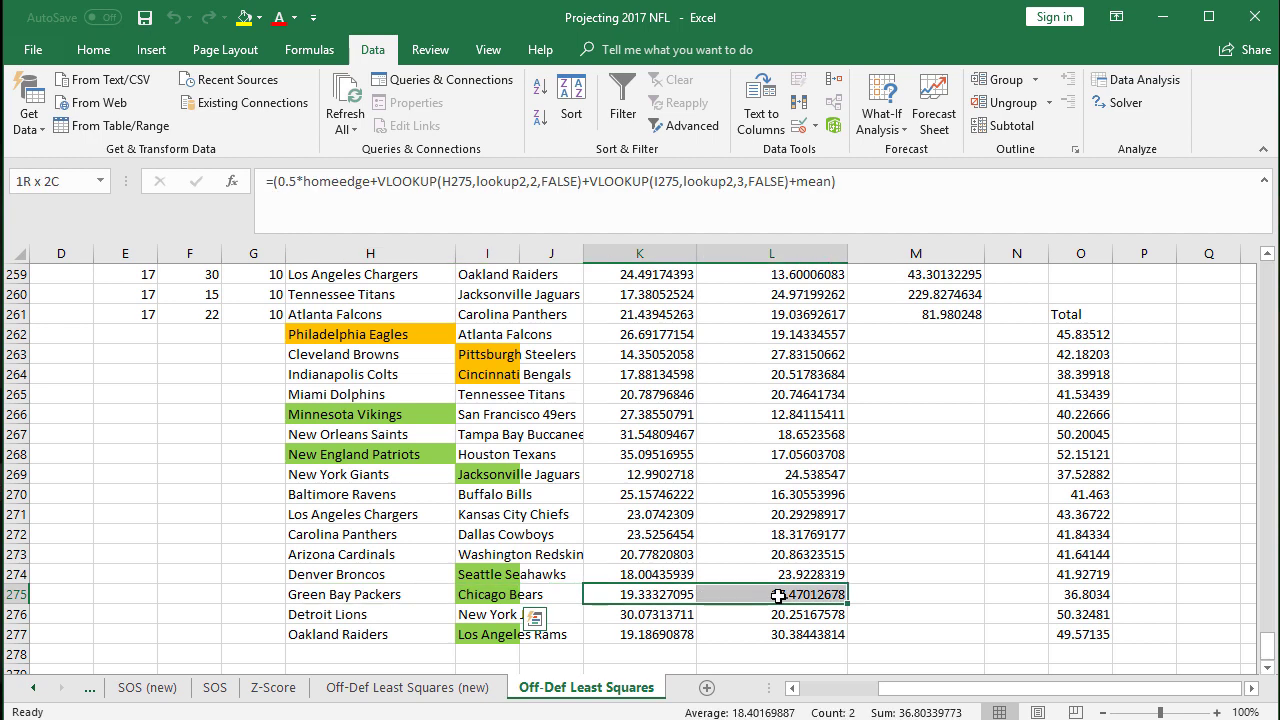
click(685, 596)
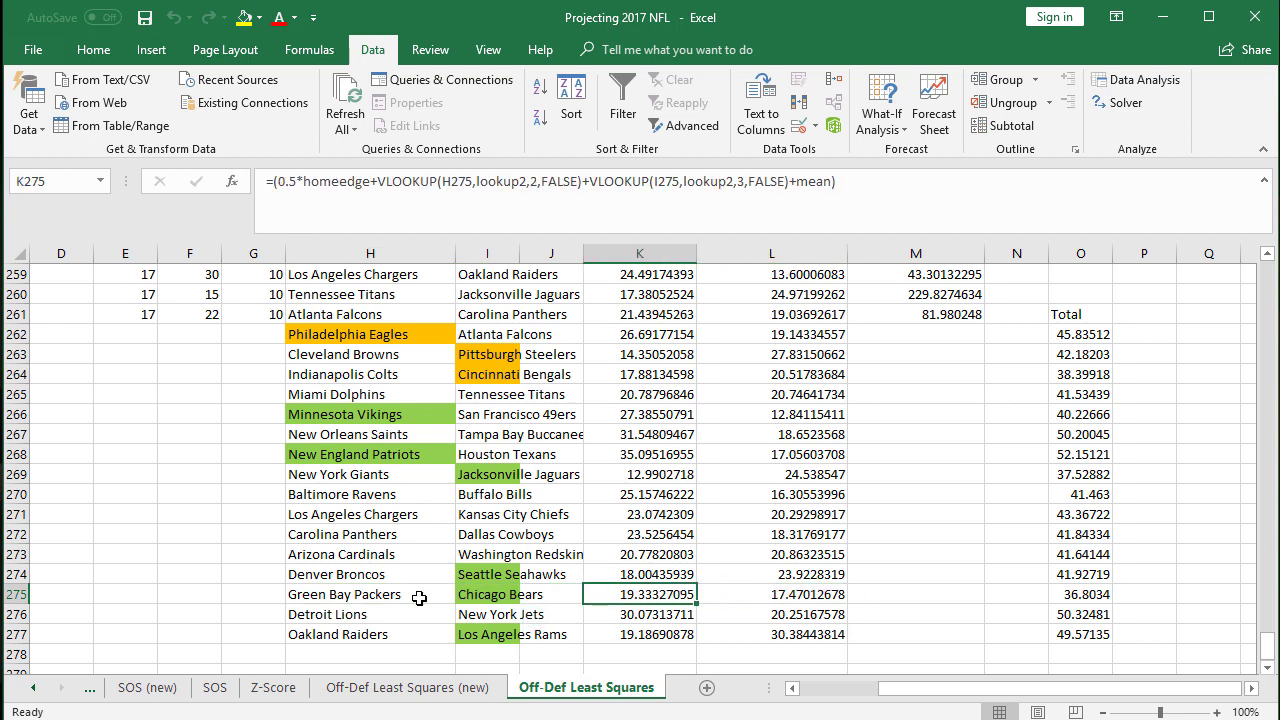
click(335, 597)
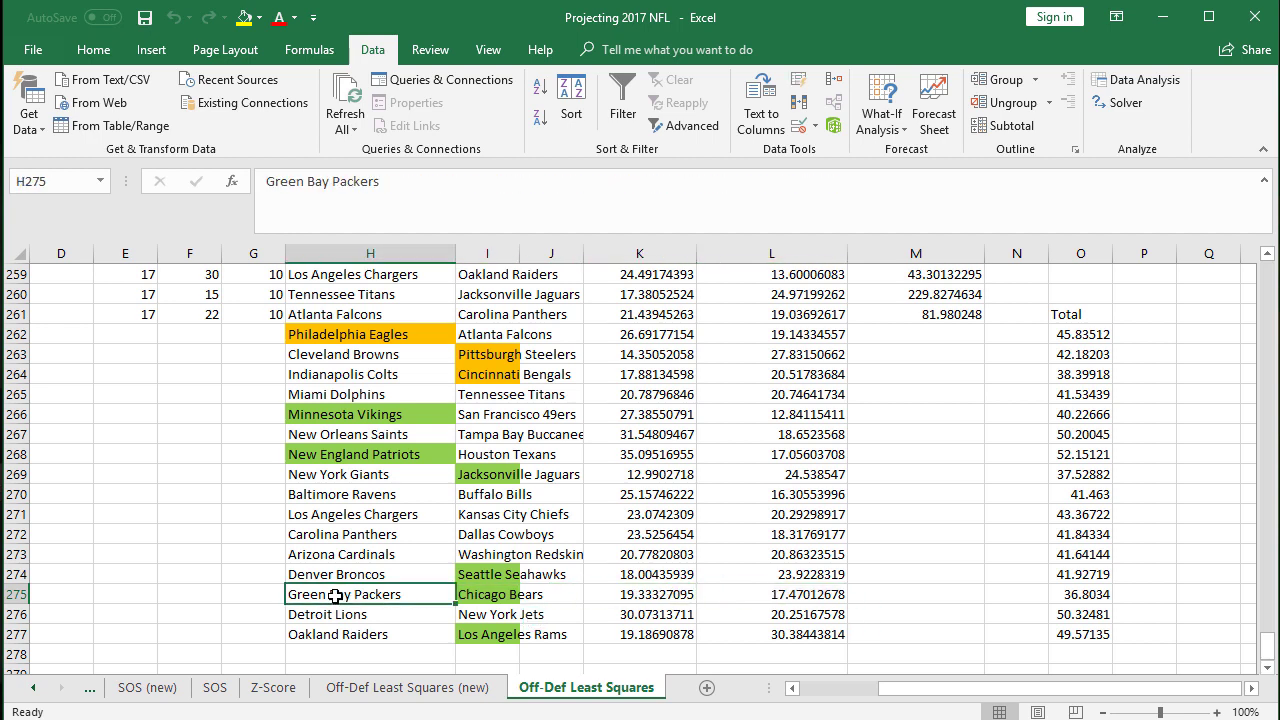
click(490, 598)
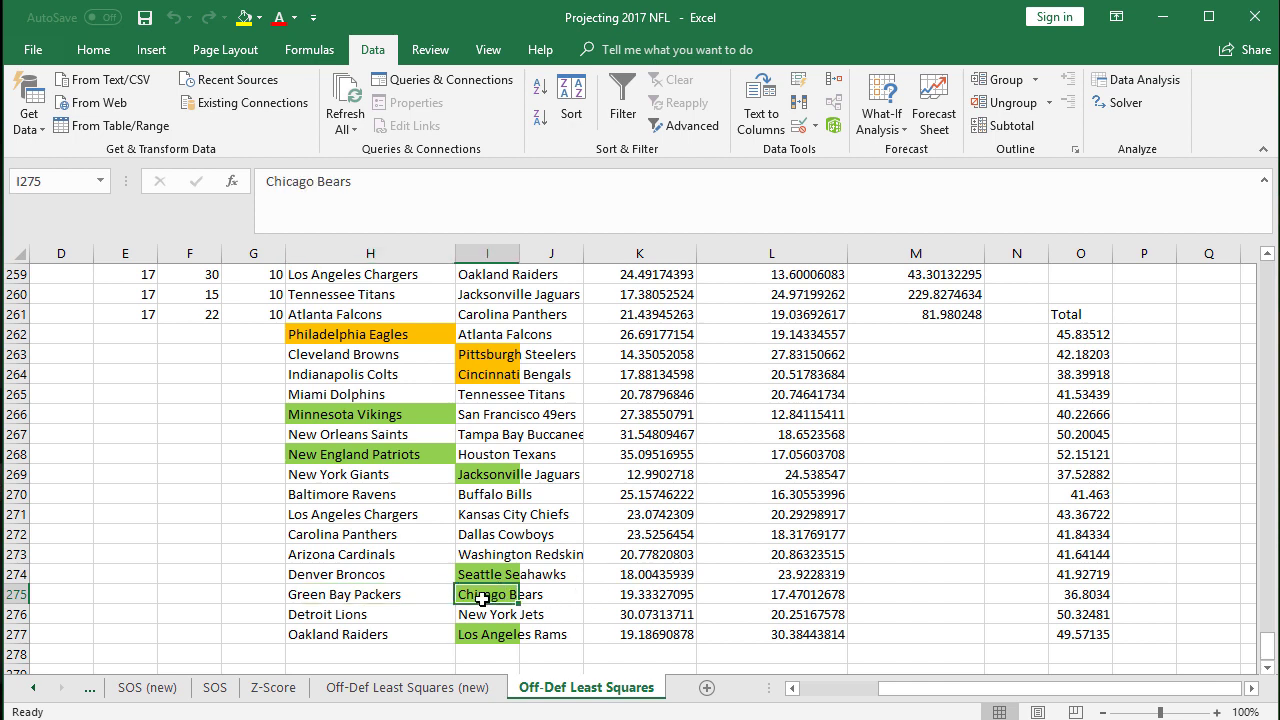
click(382, 599)
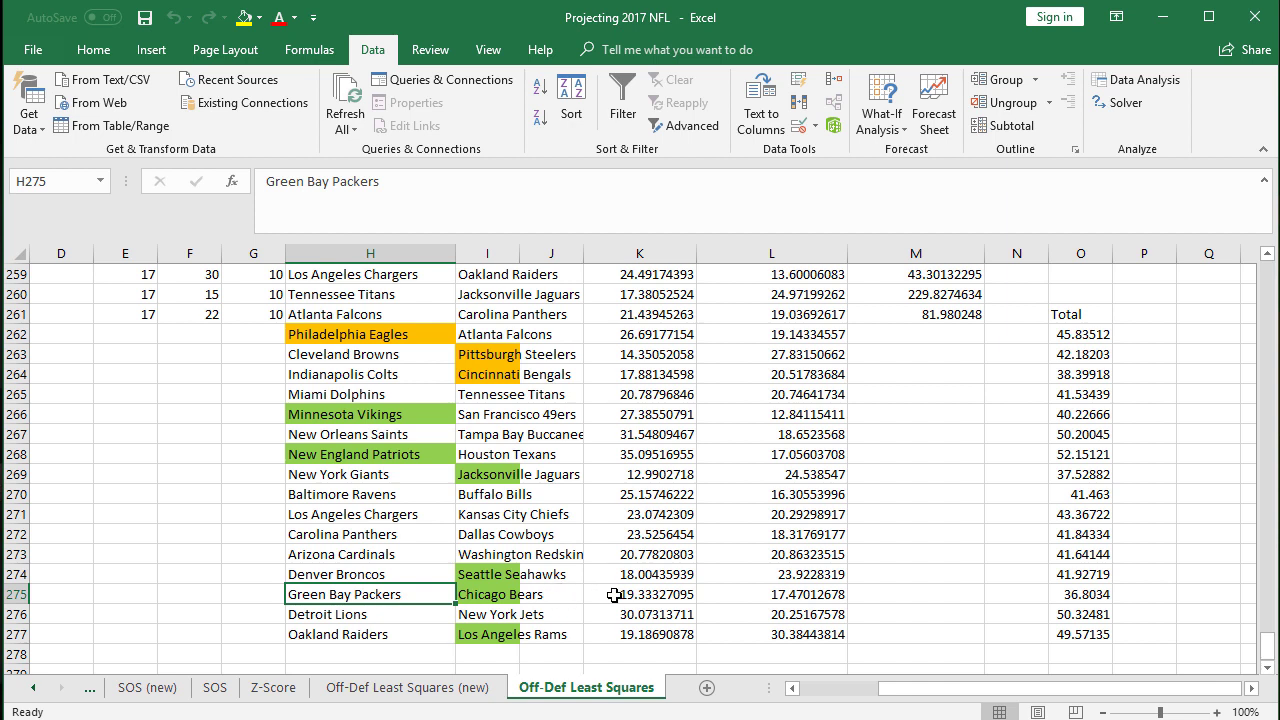
drag(620, 596, 770, 596)
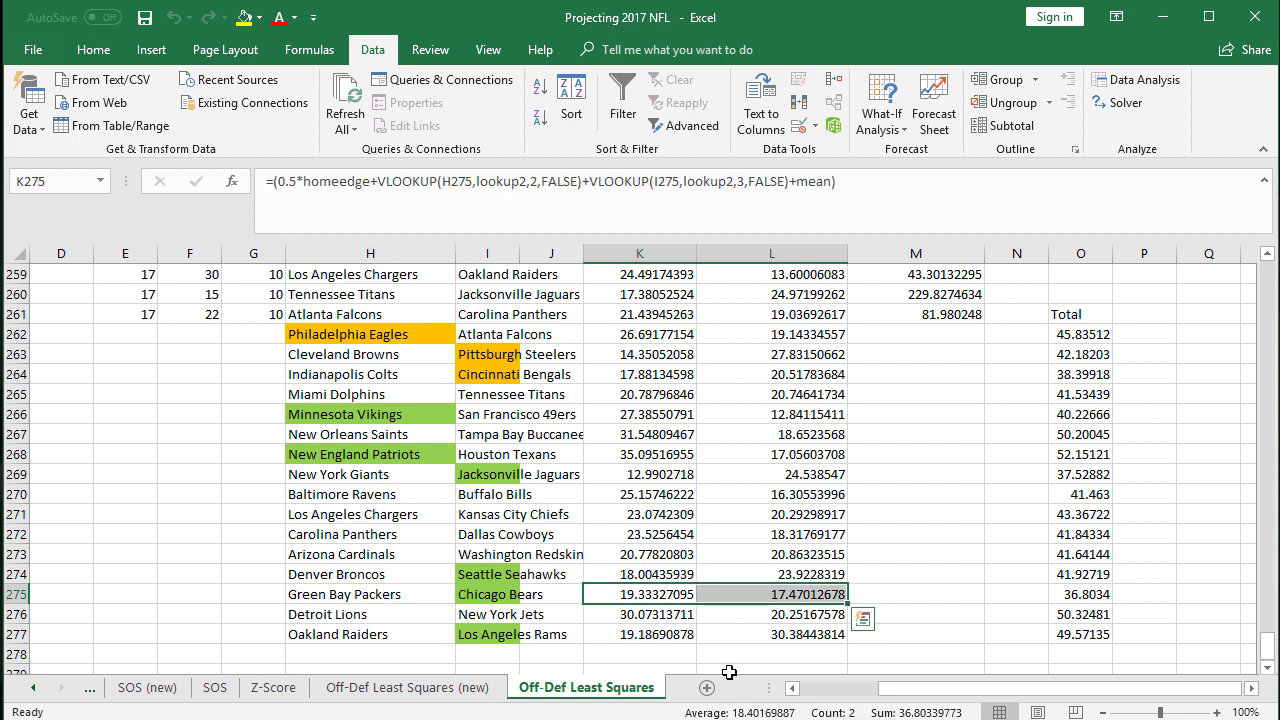
Examine the Oakland Raiders vs Los Angeles Rams matchup in row 277 and its home and away forecasts in K277:L277
click(494, 636)
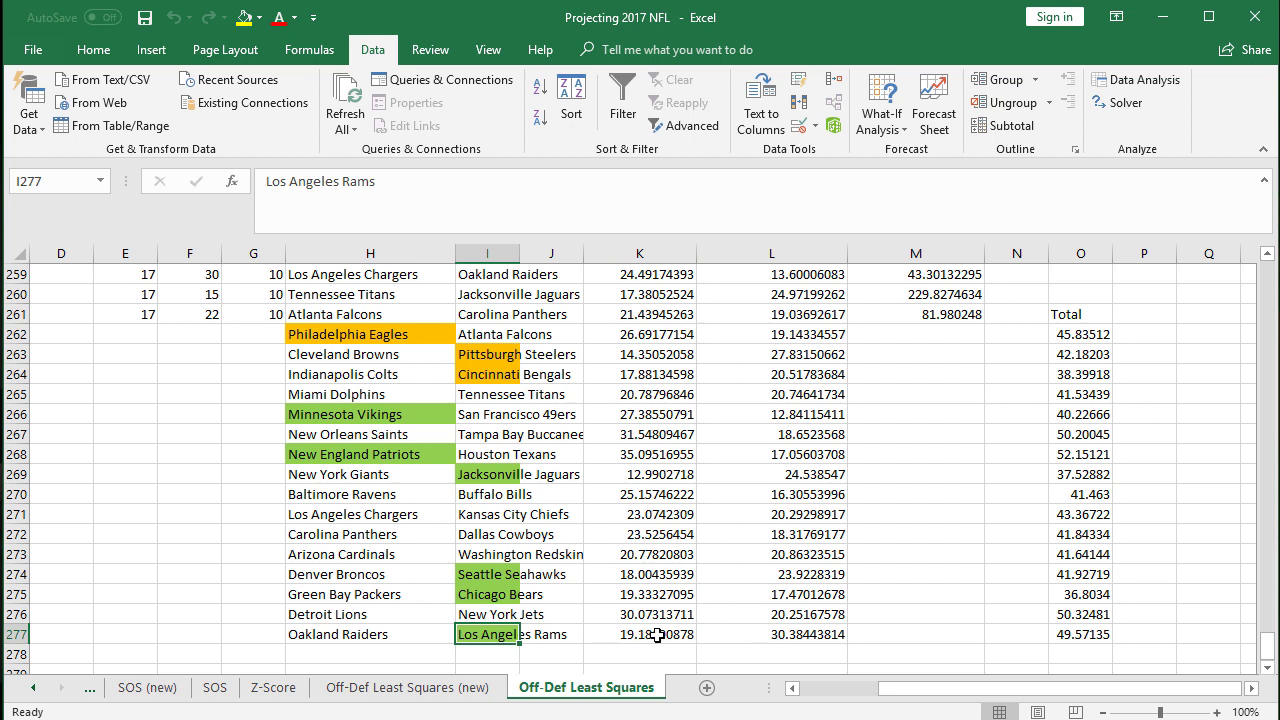
click(768, 633)
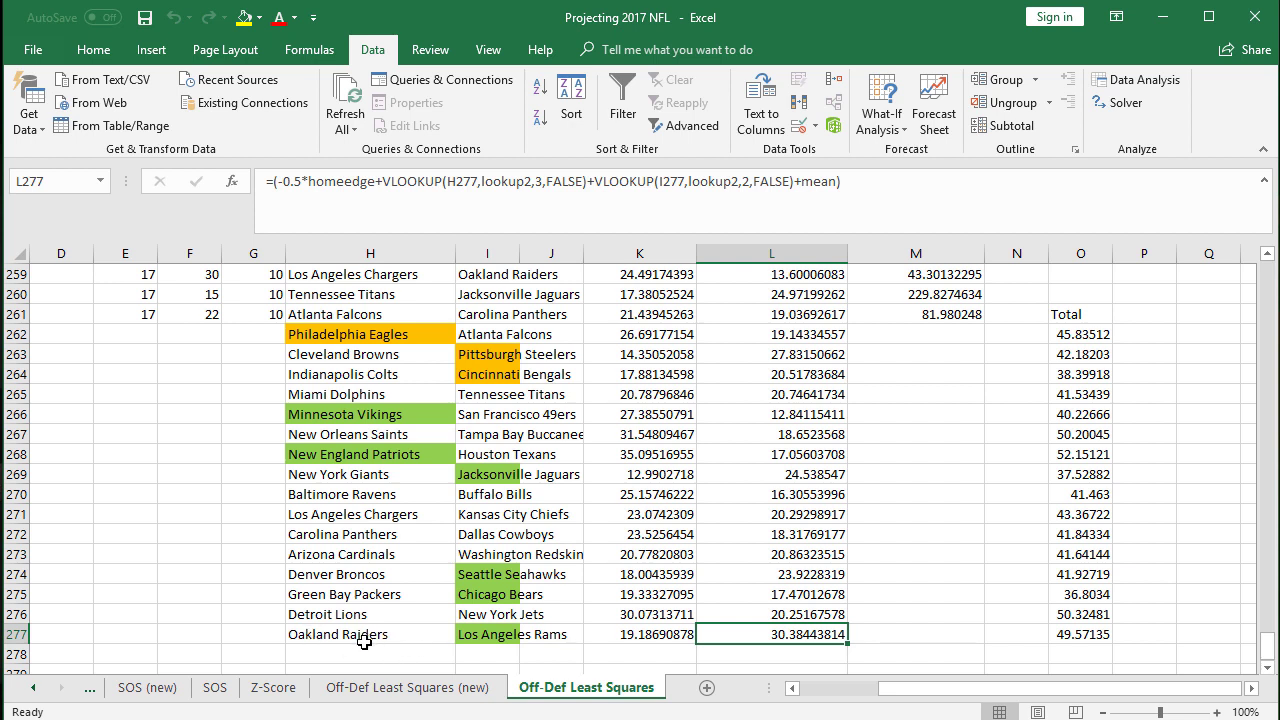
click(467, 637)
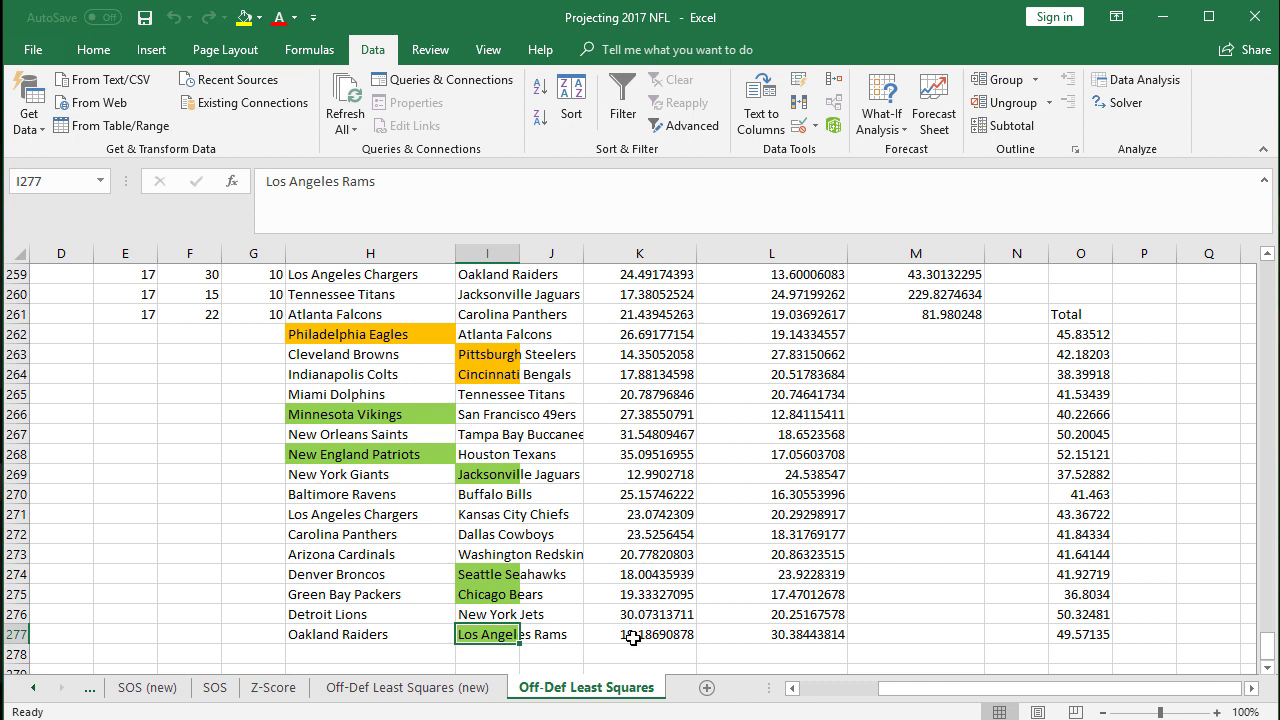
click(633, 637)
click(795, 637)
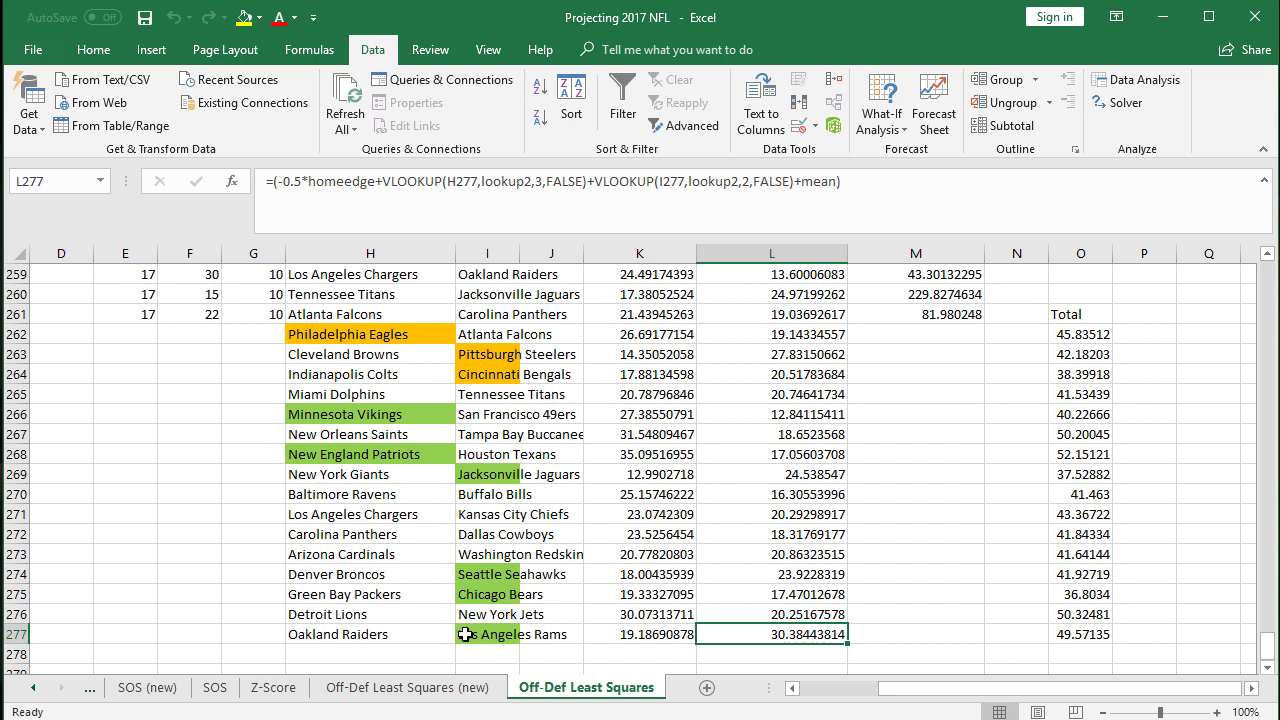
click(627, 636)
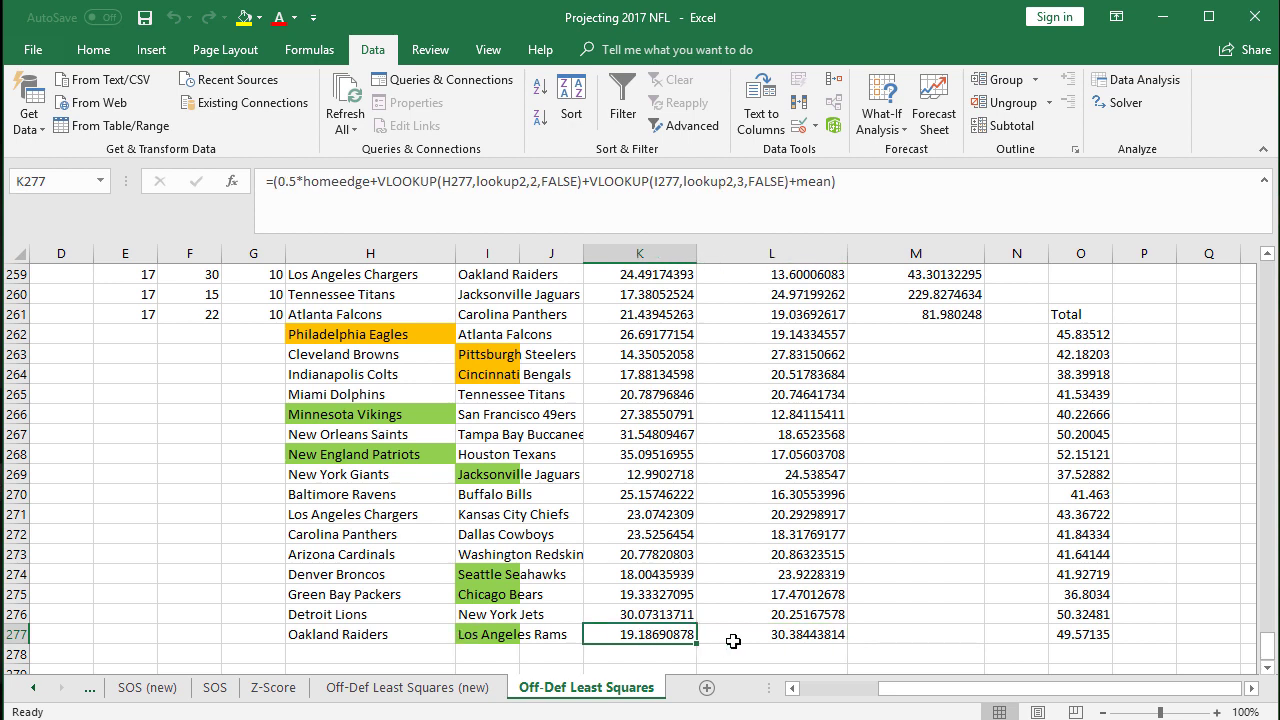
click(734, 642)
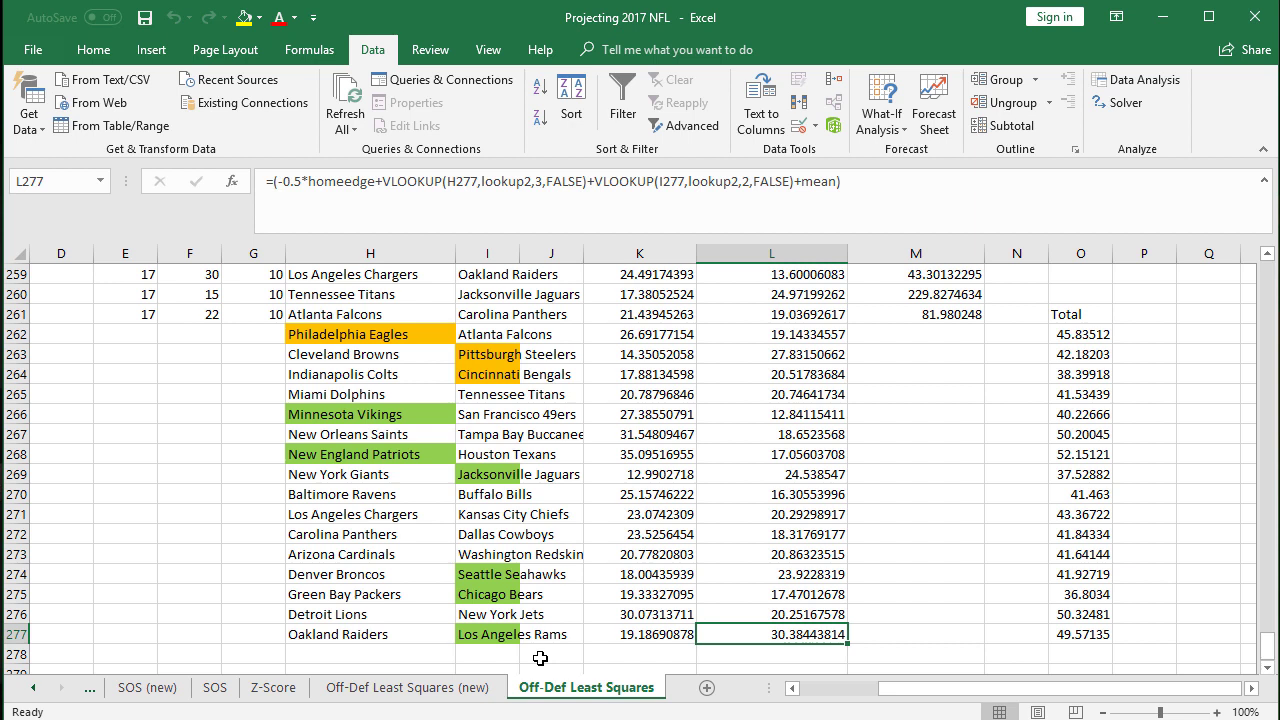
Go through the green-highlighted teams from the Los Angeles Rams in I277 up to the Minnesota Vikings in H266
click(505, 636)
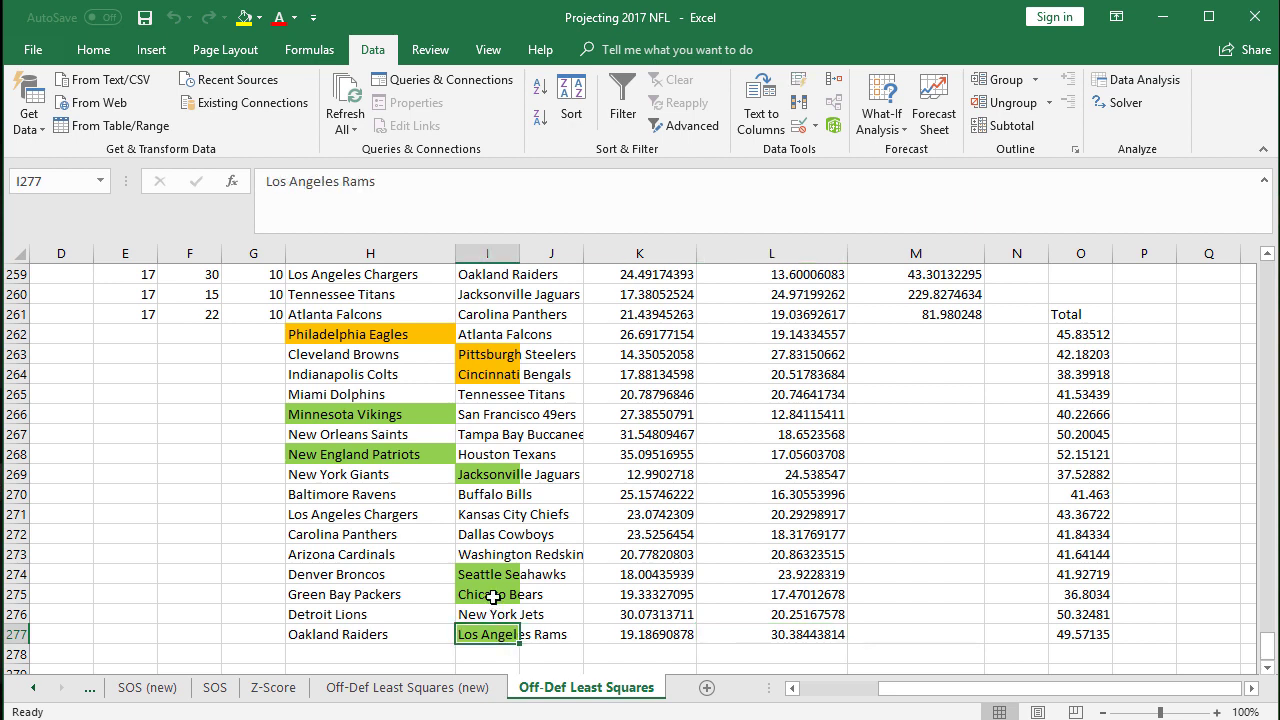
click(500, 594)
click(500, 574)
click(500, 476)
click(386, 413)
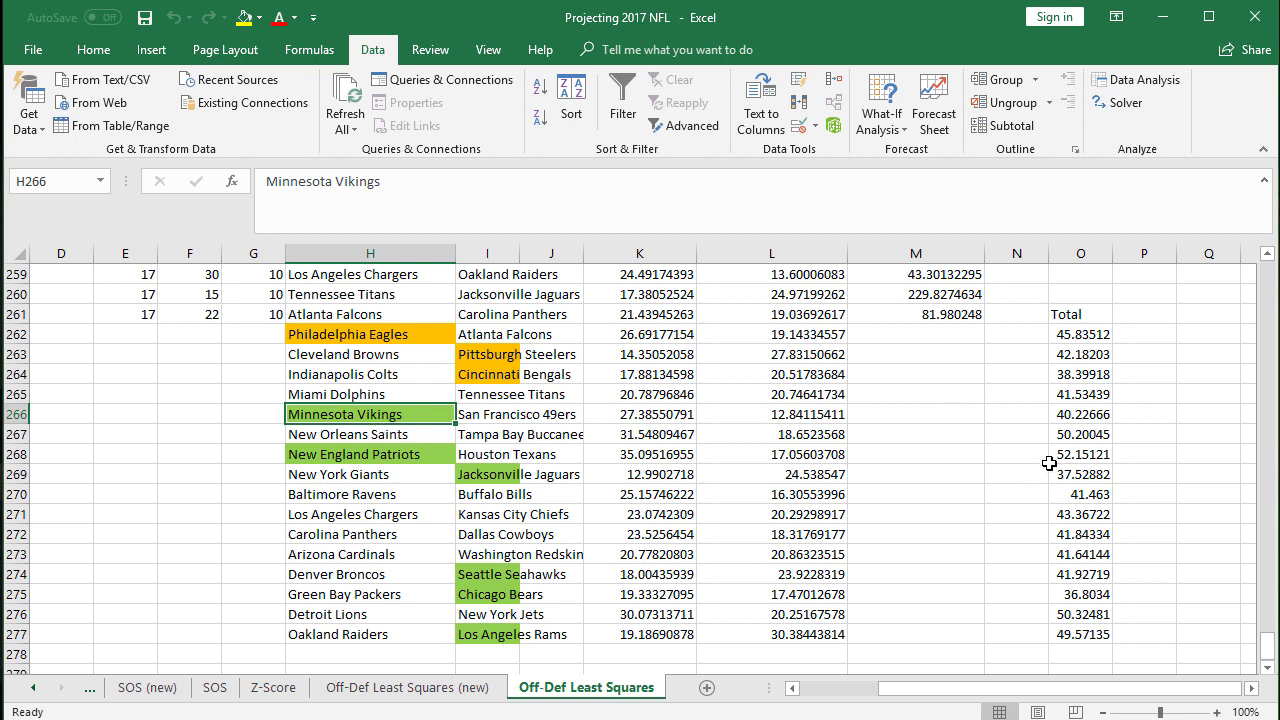
Examine the forecast total in O275 for the Green Bay Packers vs Chicago Bears game
click(1083, 596)
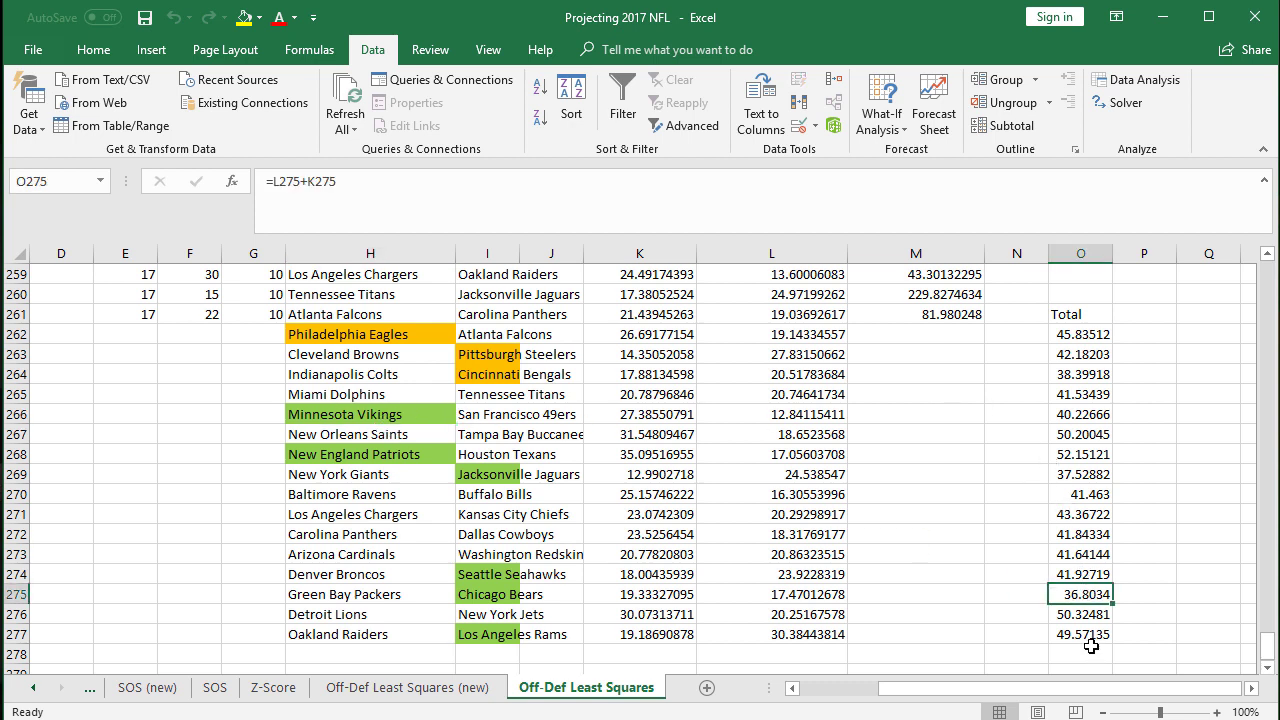
drag(378, 596, 1085, 604)
click(1082, 602)
click(396, 592)
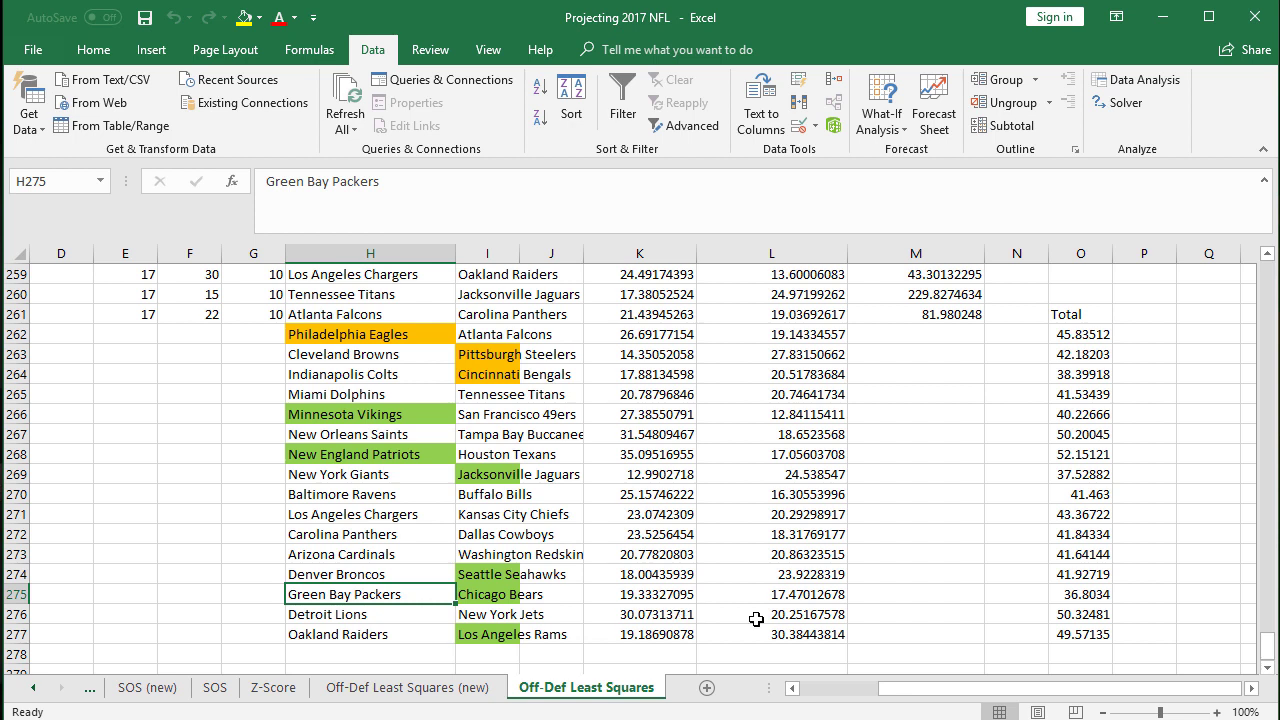
click(1090, 597)
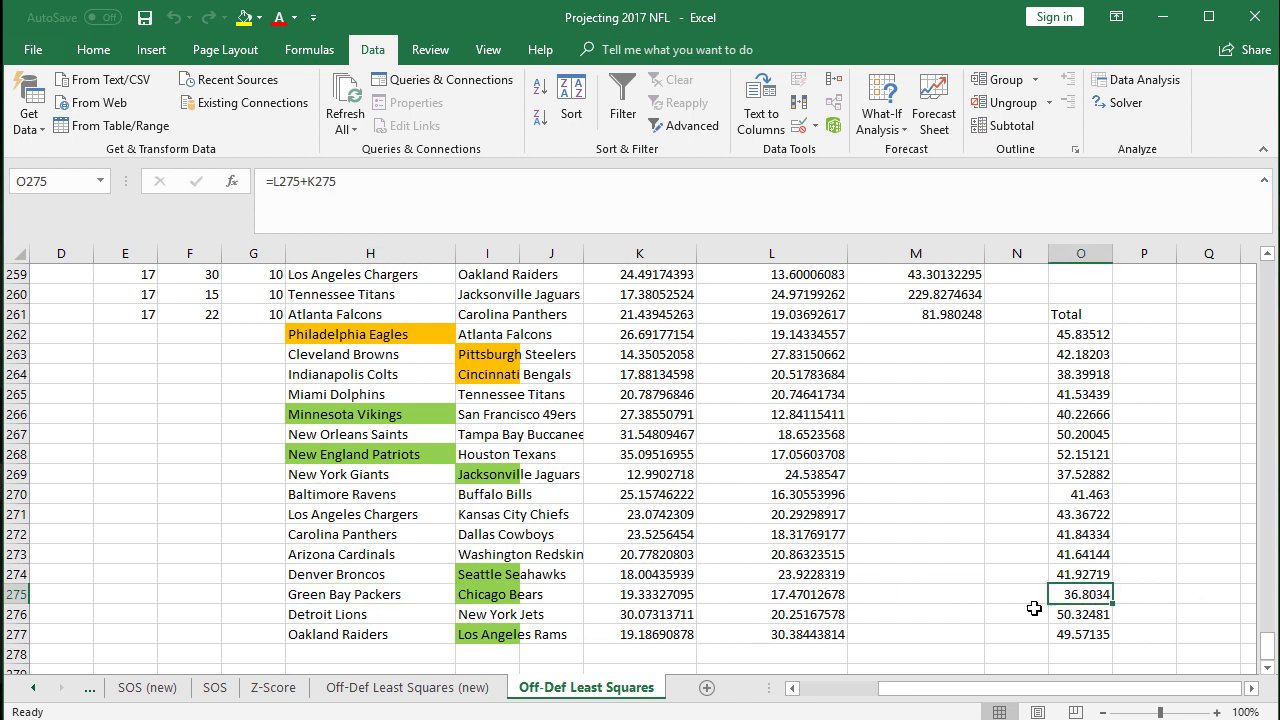